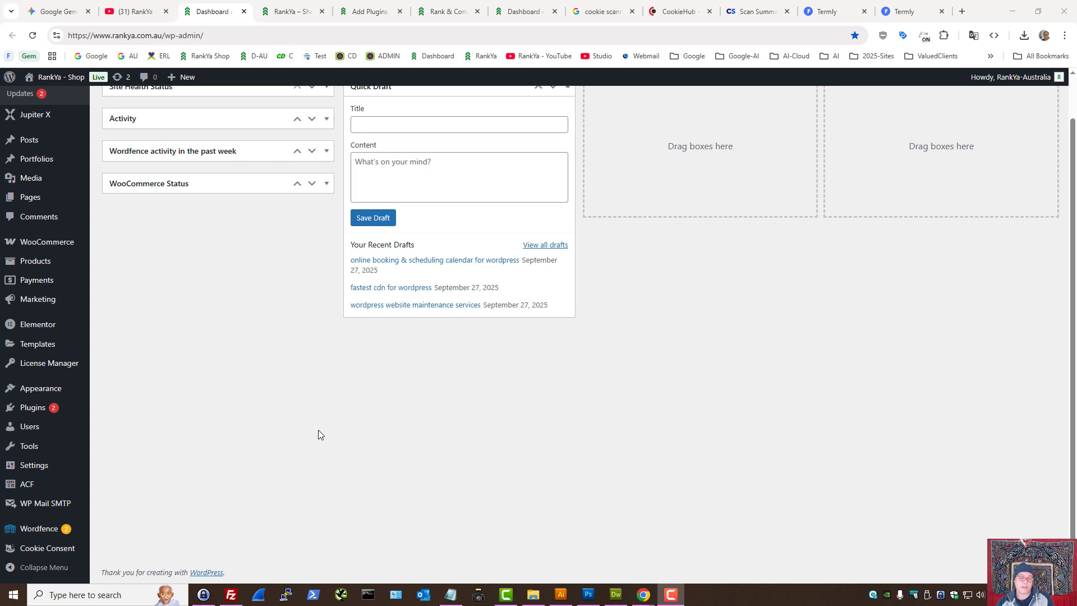
Show the plugin search for "Pressidium Cookie Consent" on the Add Plugins page.
mouse_move(45, 412)
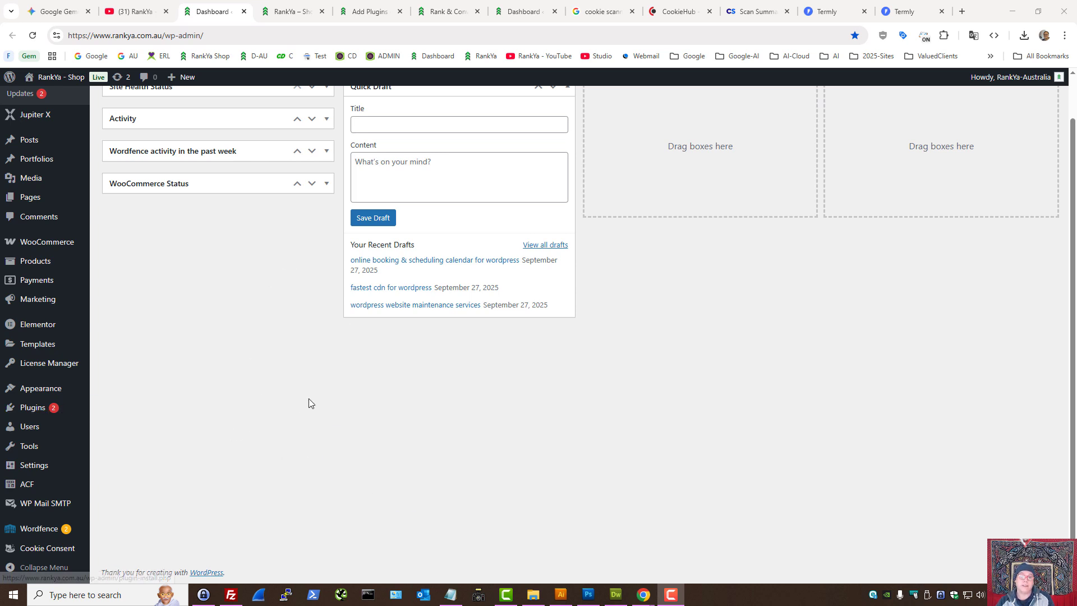
left_click(357, 15)
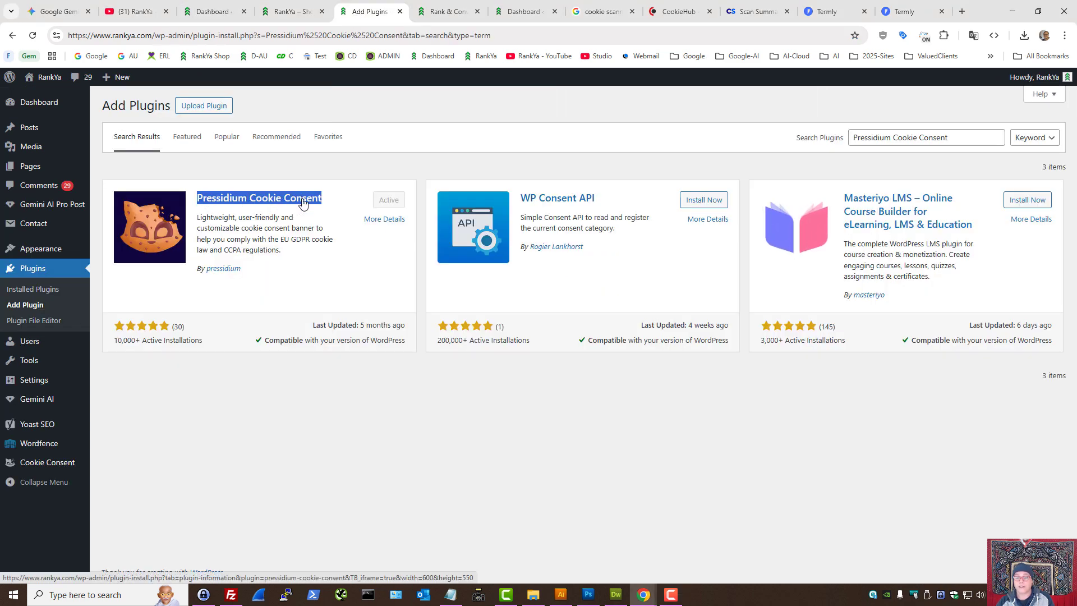
left_click(877, 134)
key("ctrl+a")
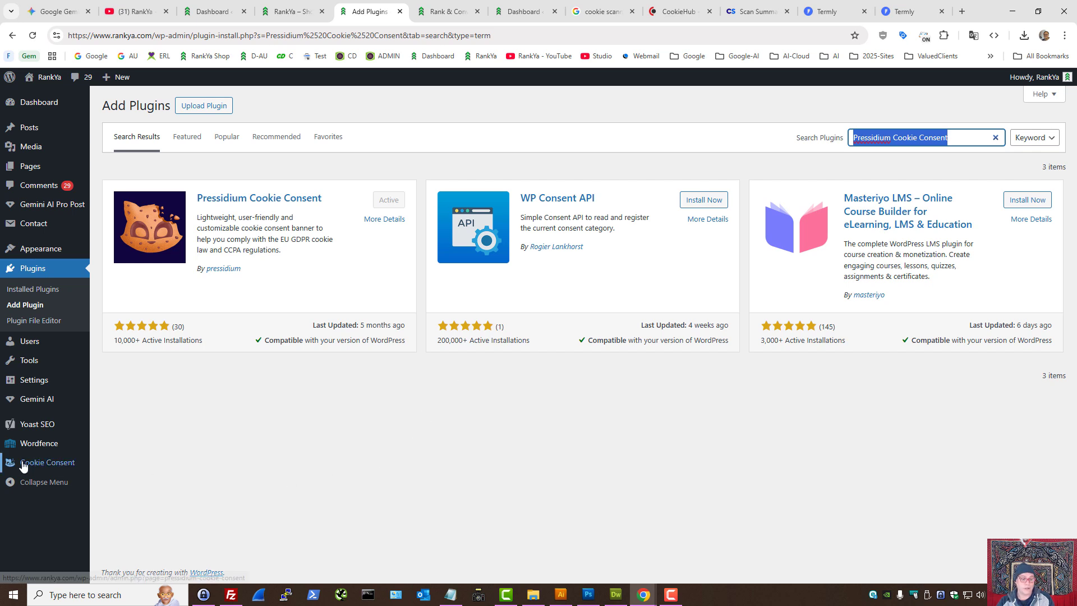
Open the Cookie Consent plugin settings for rankya.com separately and look through the General configuration options.
middle_click(47, 464)
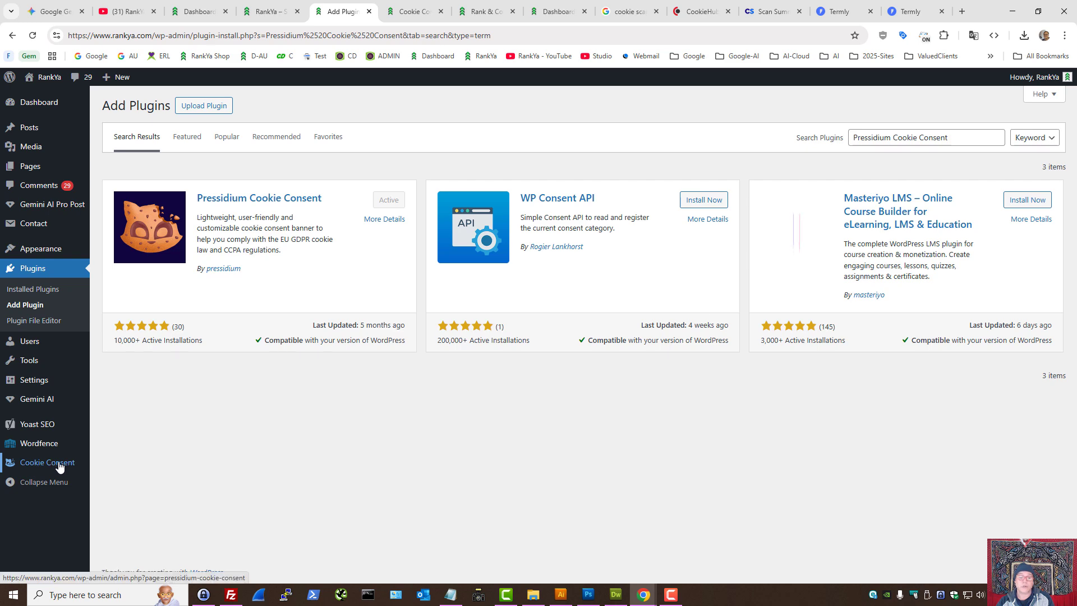
left_click(413, 12)
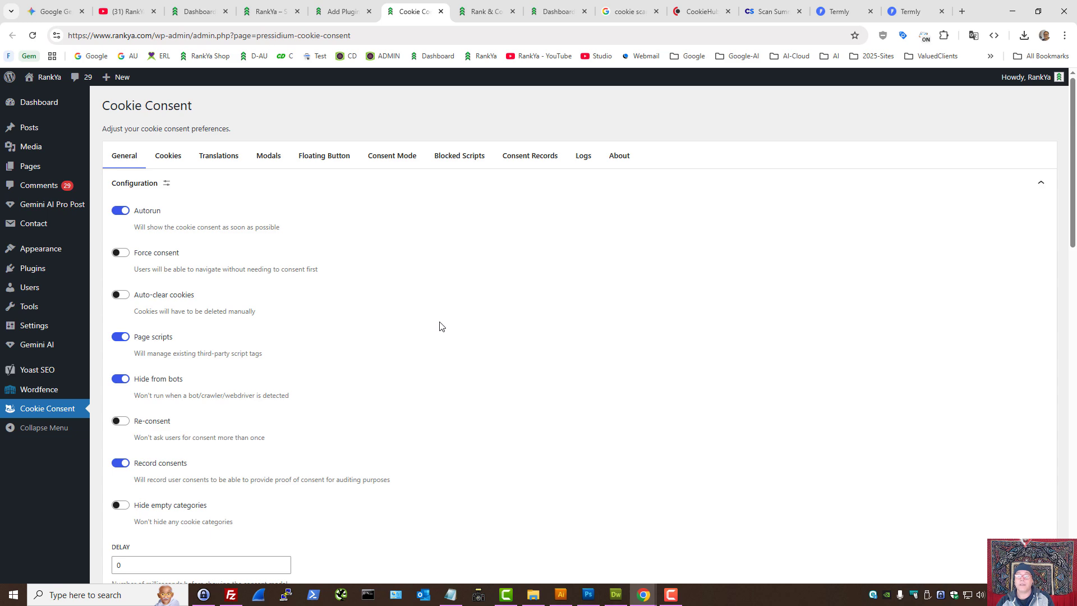
scroll(439, 328, "down", 3)
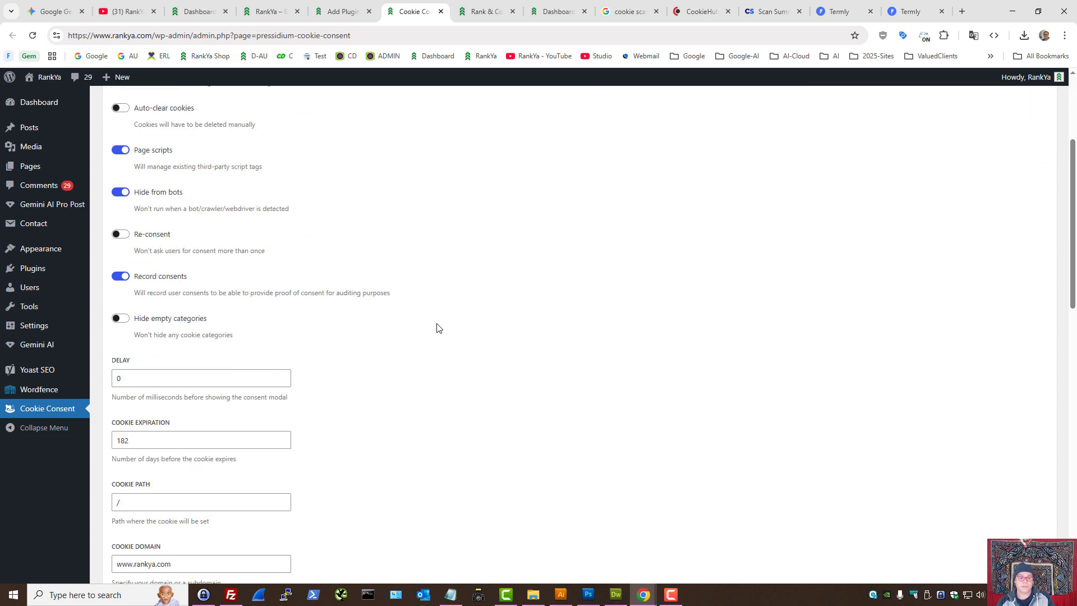
scroll(439, 329, "up", 3)
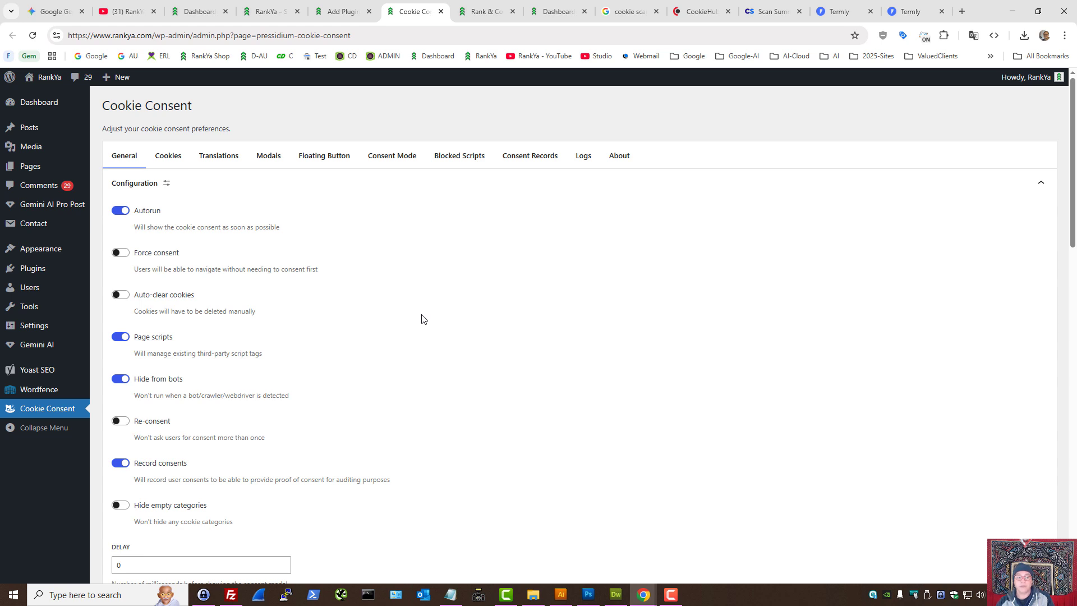
Open the Consent Mode settings and toggle Google Consent Mode v2 (GCM) off and back on.
left_click(391, 156)
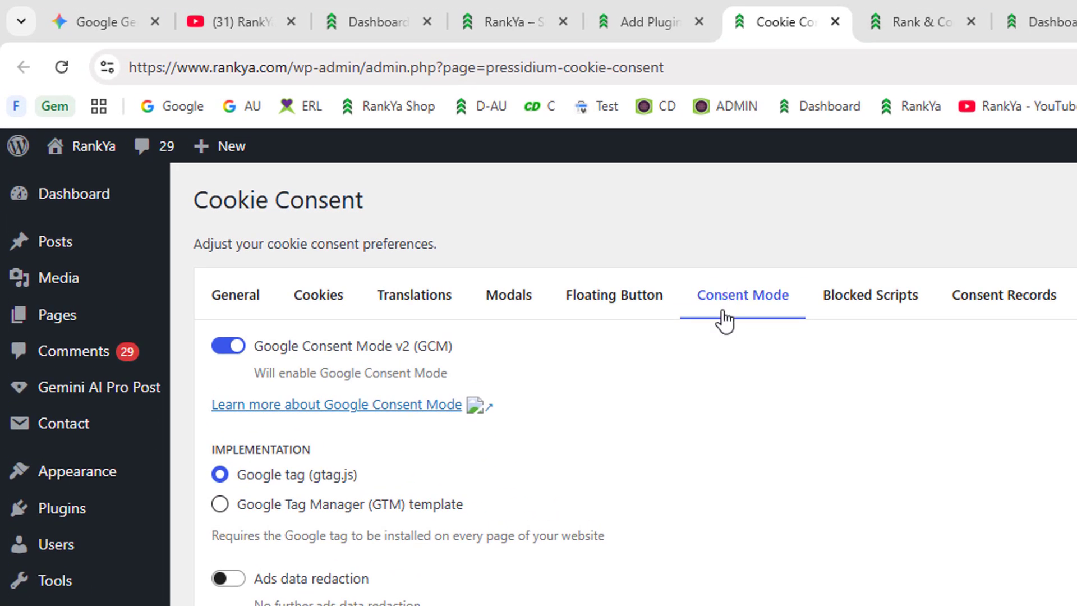
left_click(232, 351)
left_click(231, 351)
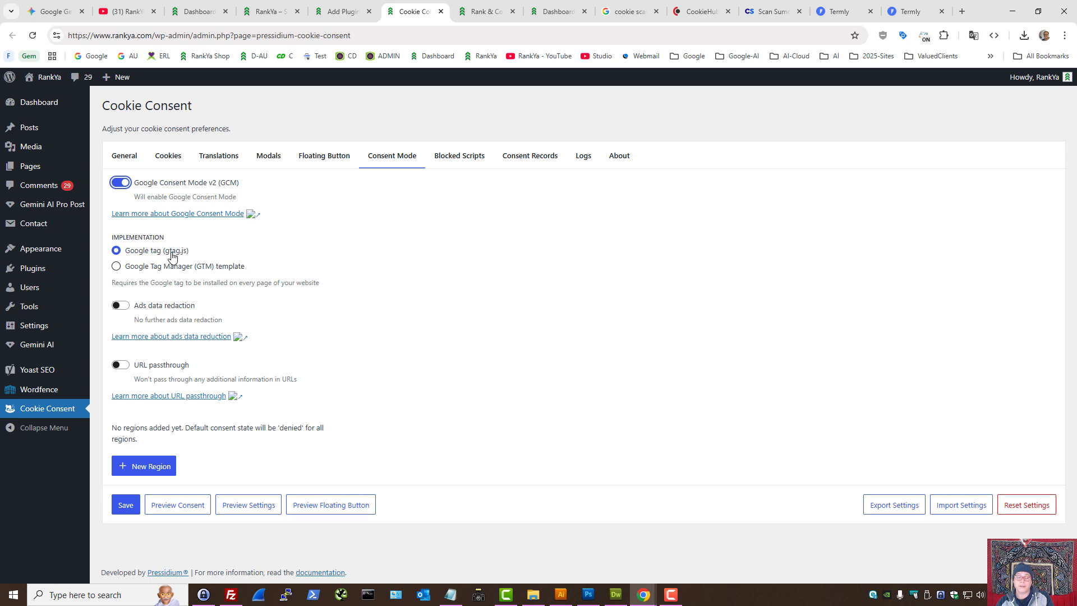
Switch the implementation to the Google Tag Manager (GTM) template, read its setup instructions, and return it to Google tag (gtag.js).
left_click(116, 266)
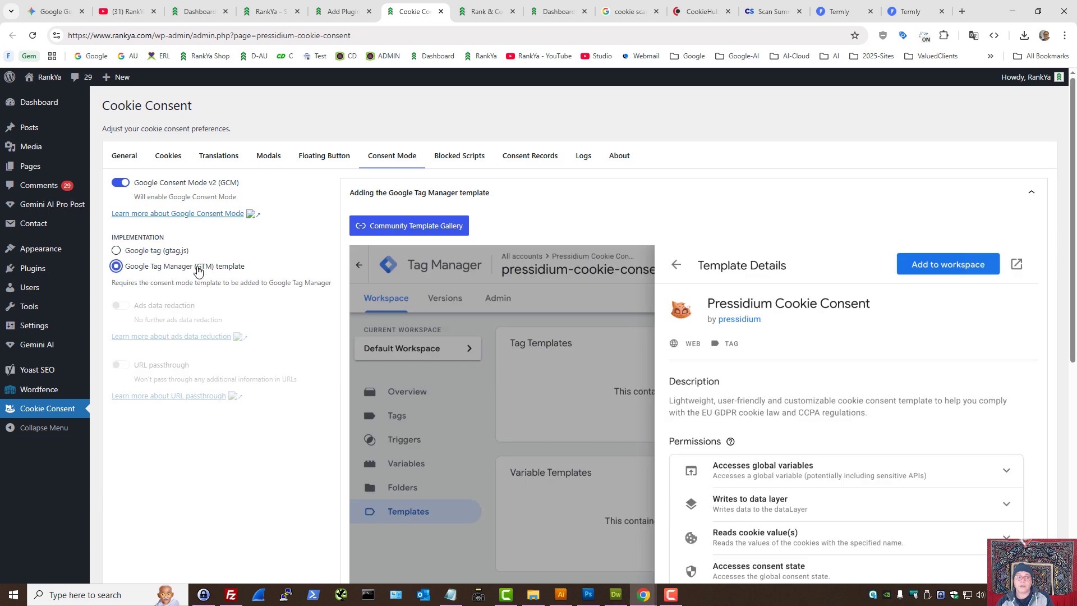
scroll(583, 359, "down", 6)
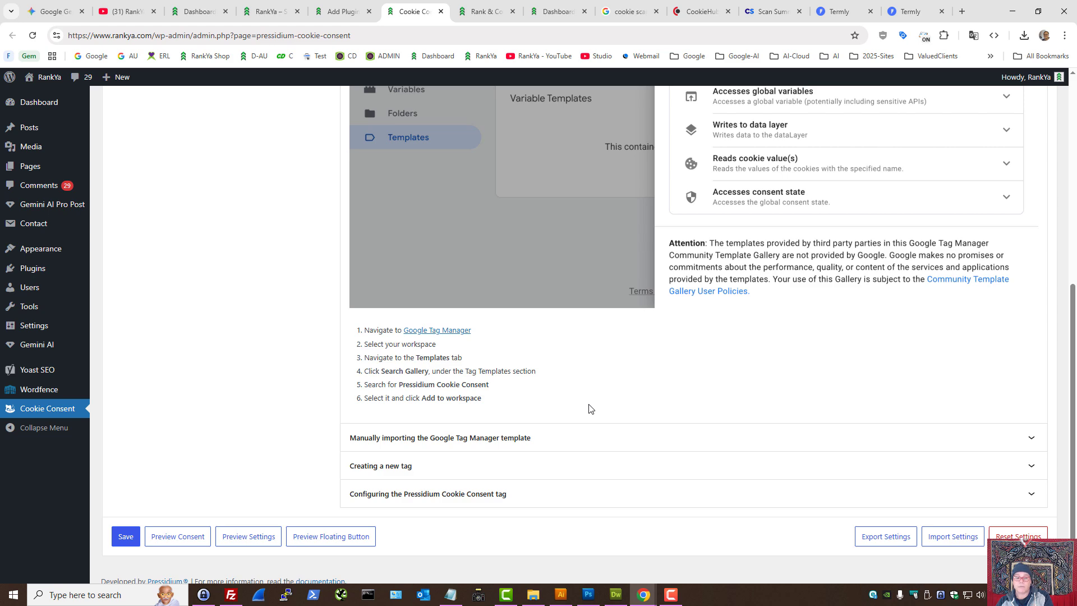
scroll(589, 407, "up", 6)
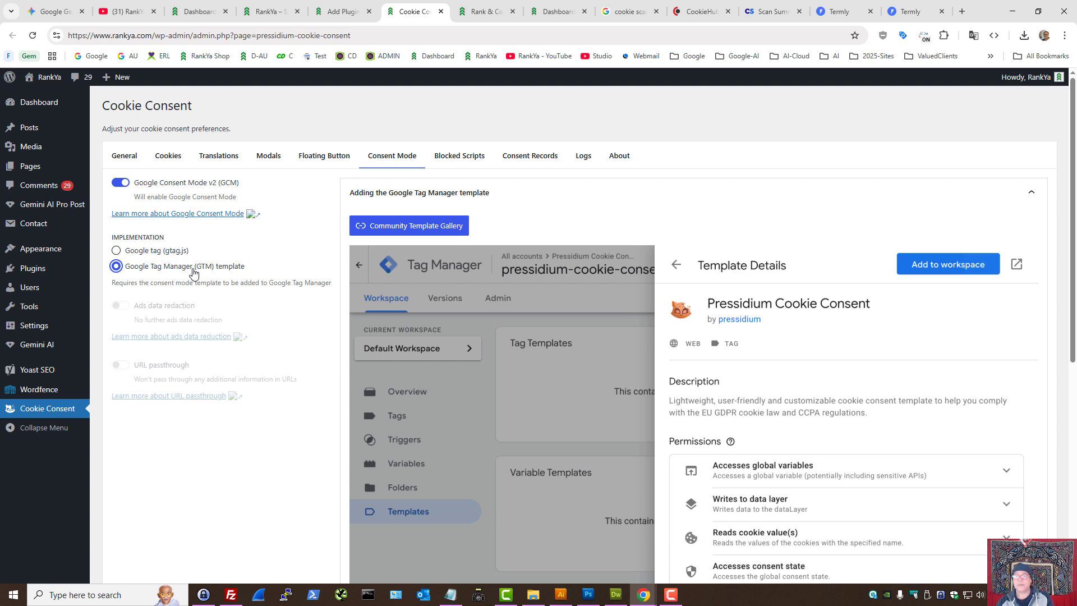
left_click(116, 251)
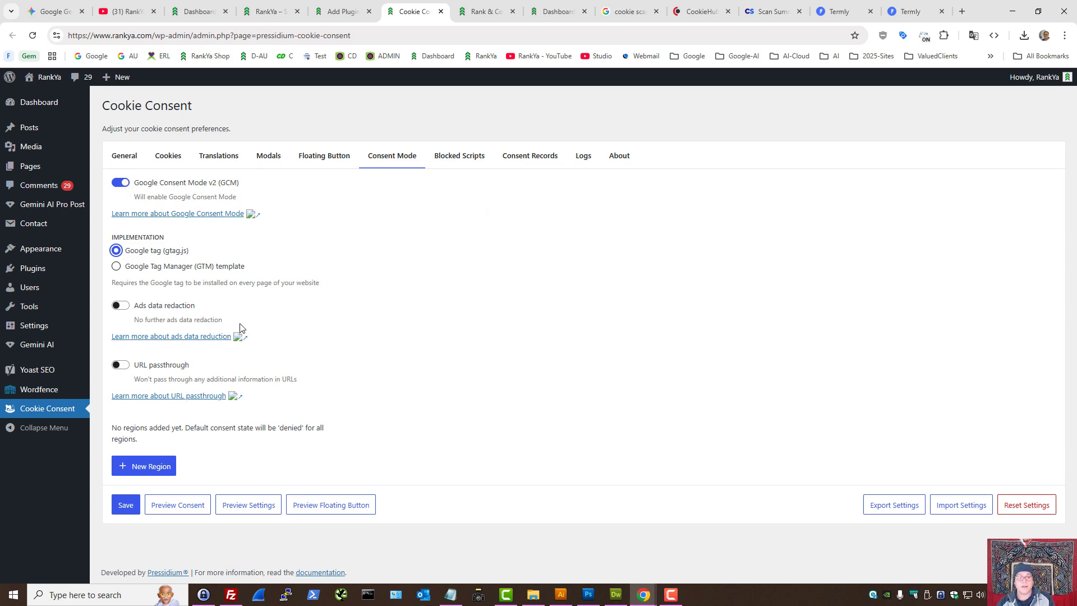
Review the General configuration options of the rankya.com Cookie Consent settings, including Page scripts and Record consents.
left_click(125, 156)
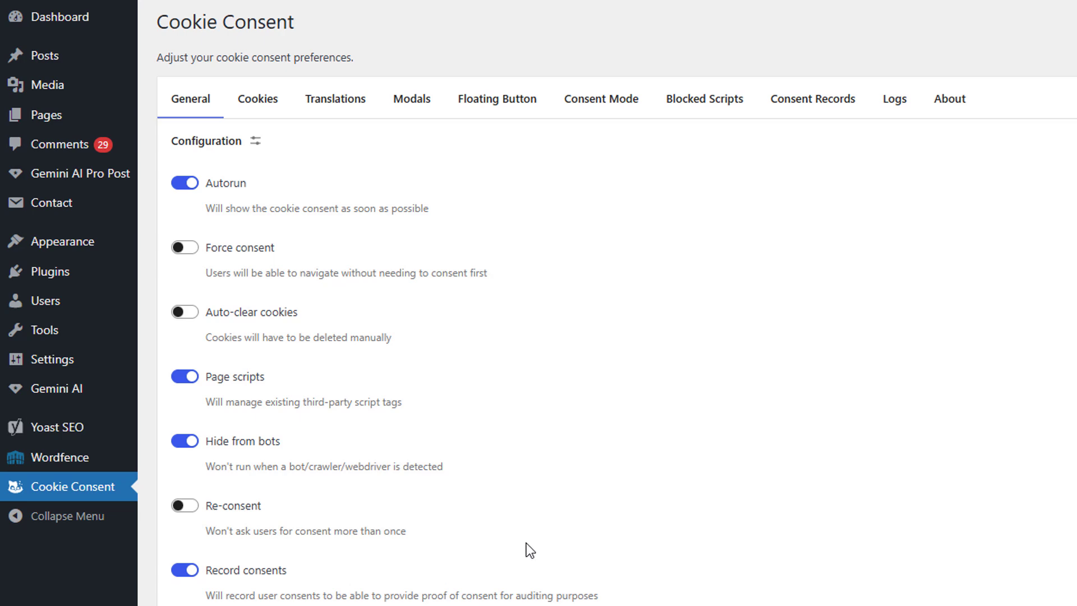
scroll(566, 505, "down", 3)
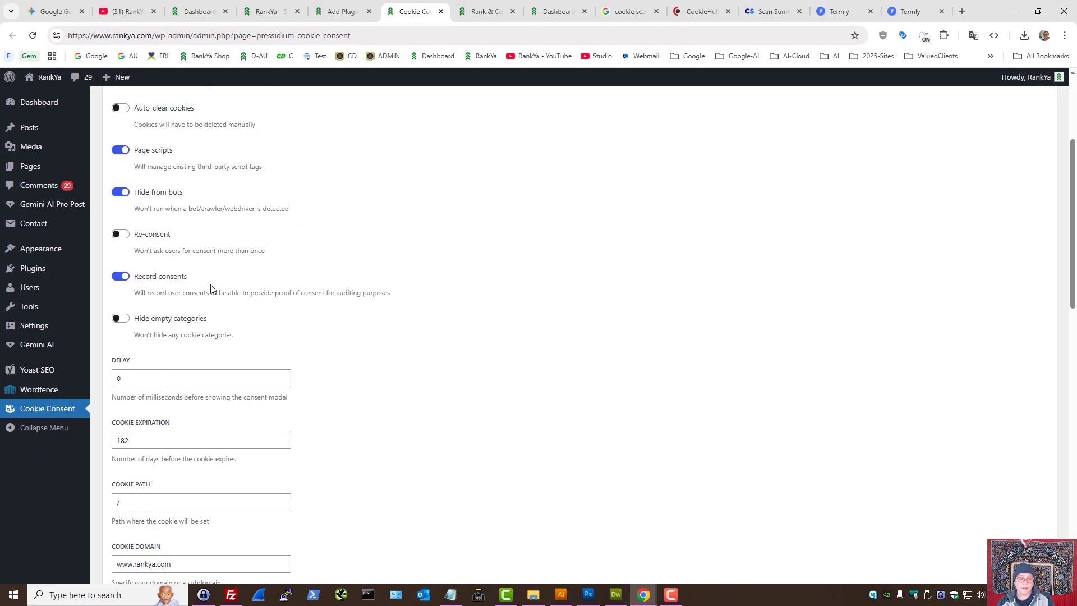
scroll(352, 393, "up", 3)
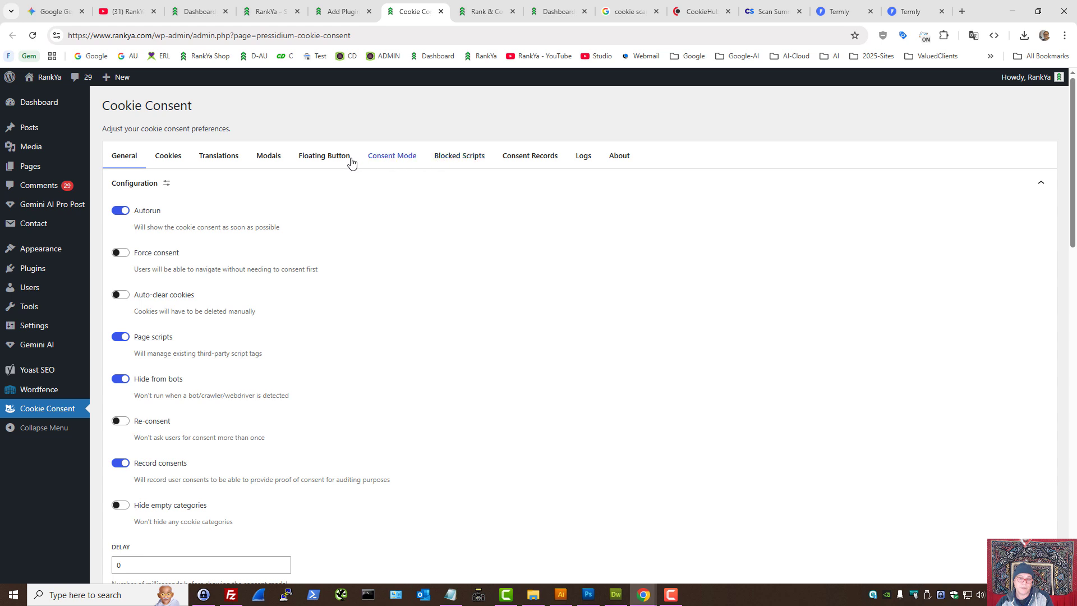
Review the Blocked Scripts list and the Cookies list of the rankya.com Cookie Consent settings.
left_click(455, 159)
left_click(449, 158)
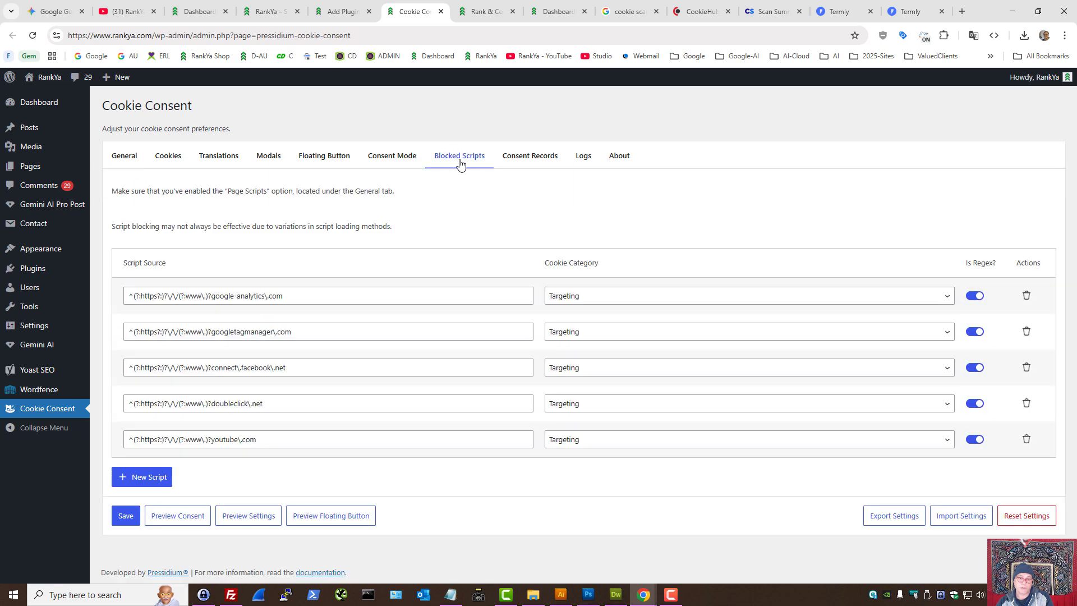
left_click(169, 159)
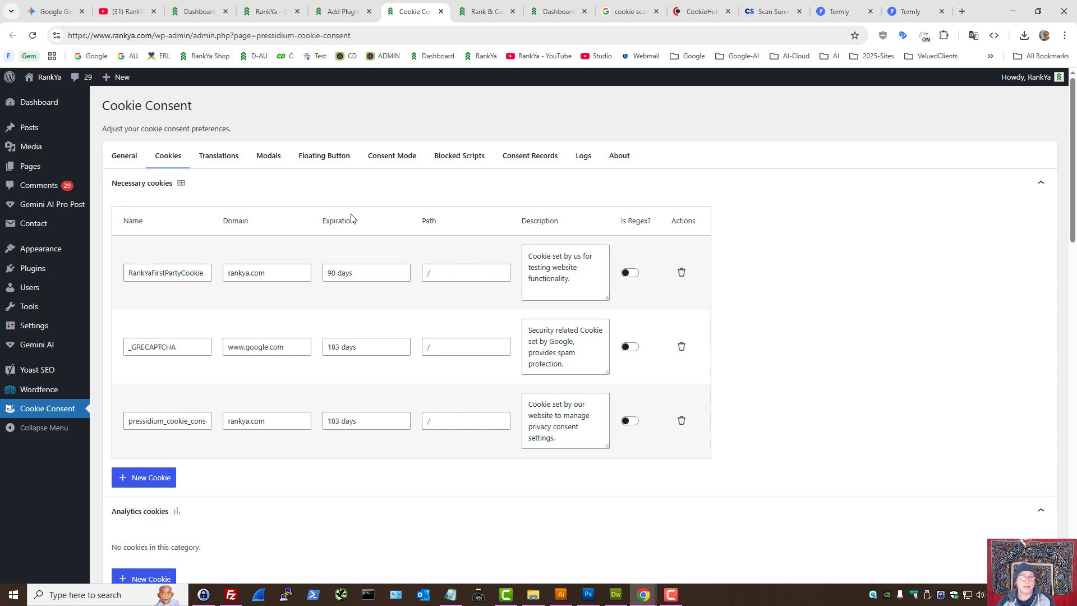
Switch to the RankYa - Shop dashboard and open its Cookie Consent plugin settings separately.
left_click(250, 10)
left_click(199, 12)
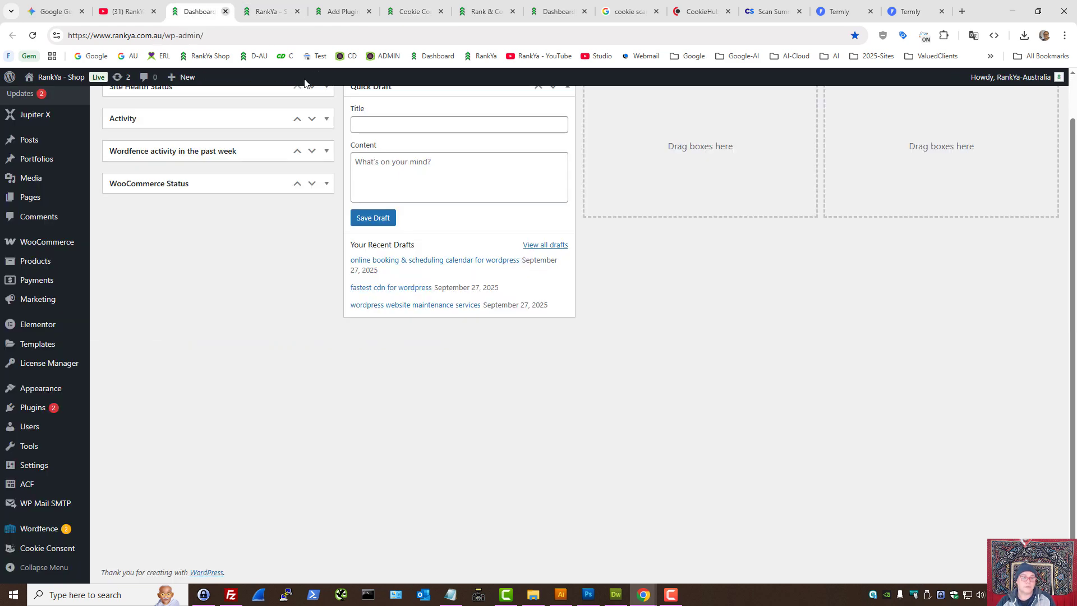
middle_click(49, 549)
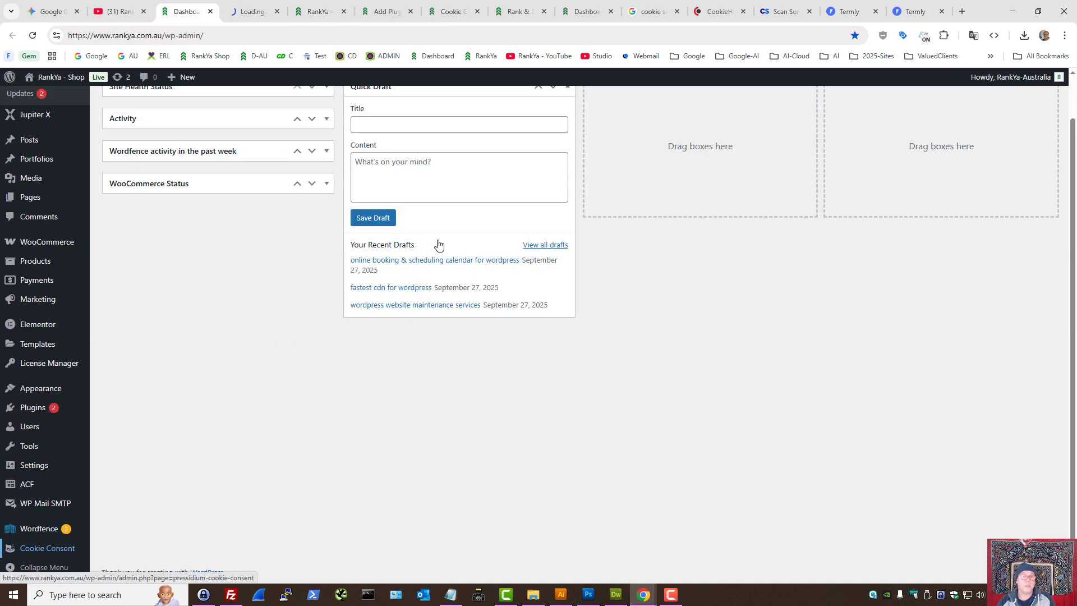
left_click(251, 10)
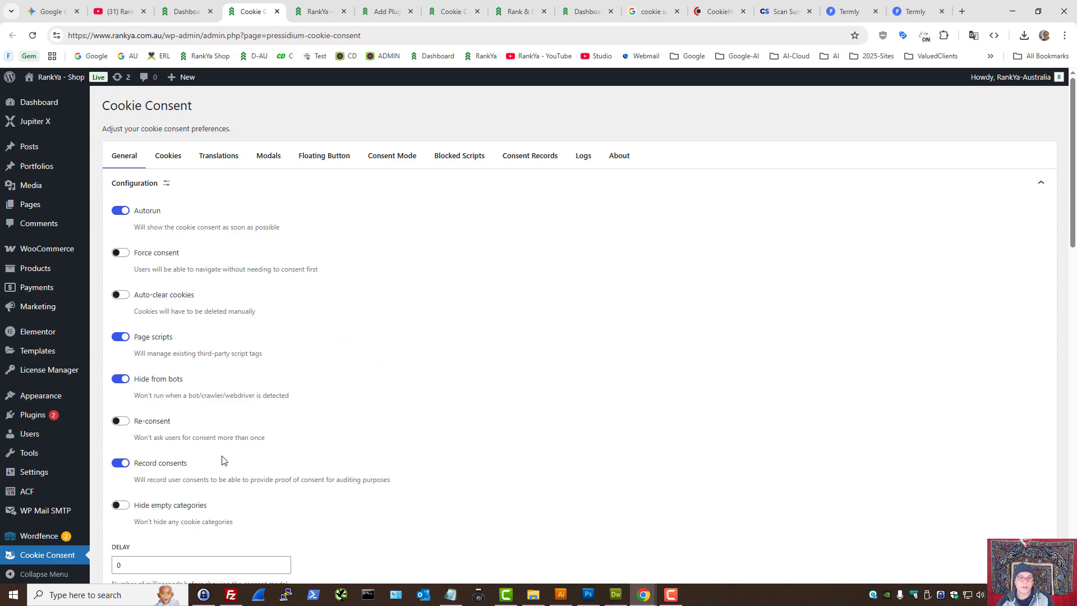
Review the shop's General configuration, including cookie expiration, cookie domain and the available Font & Colors themes.
scroll(369, 389, "down", 3)
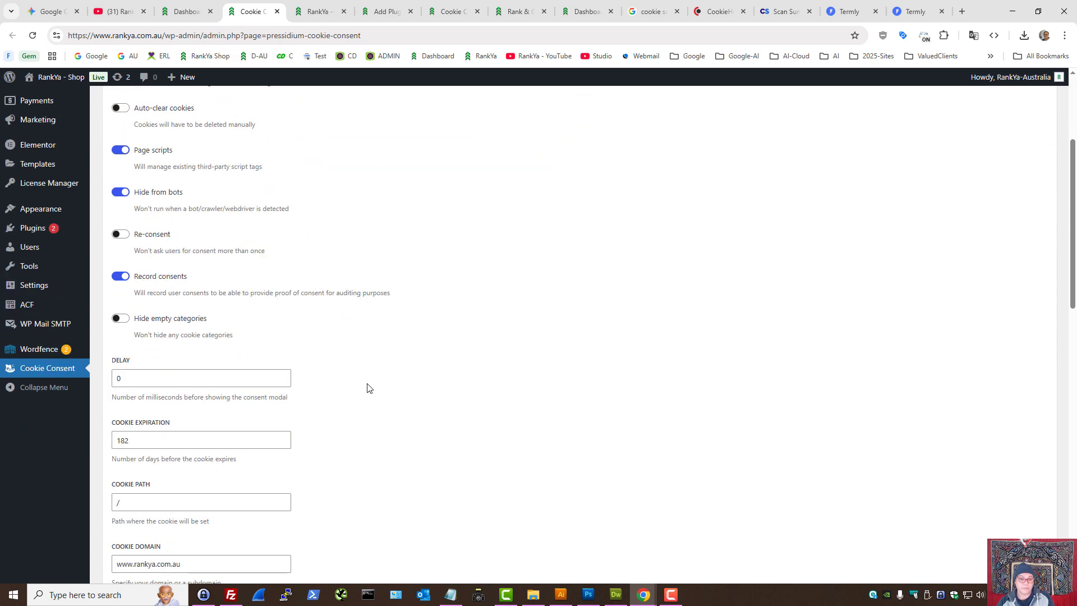
scroll(369, 389, "down", 6)
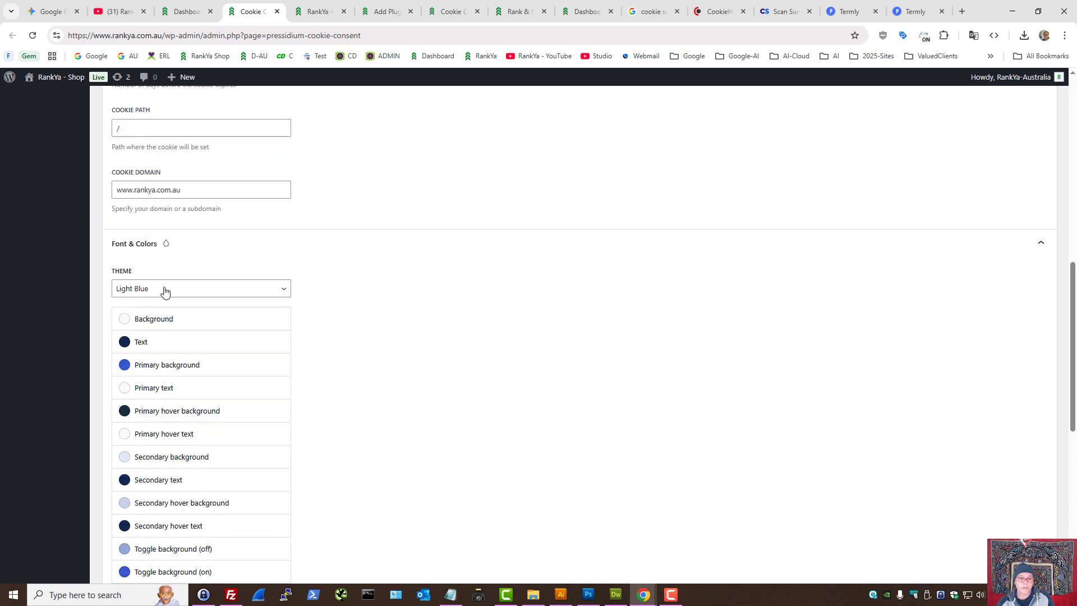
left_click(164, 291)
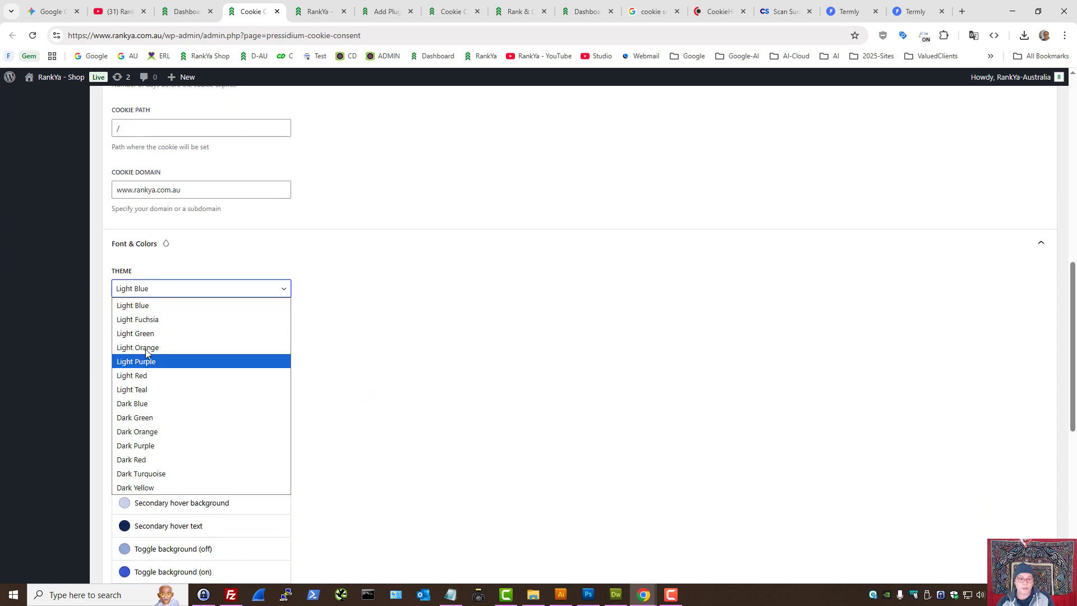
left_click(354, 344)
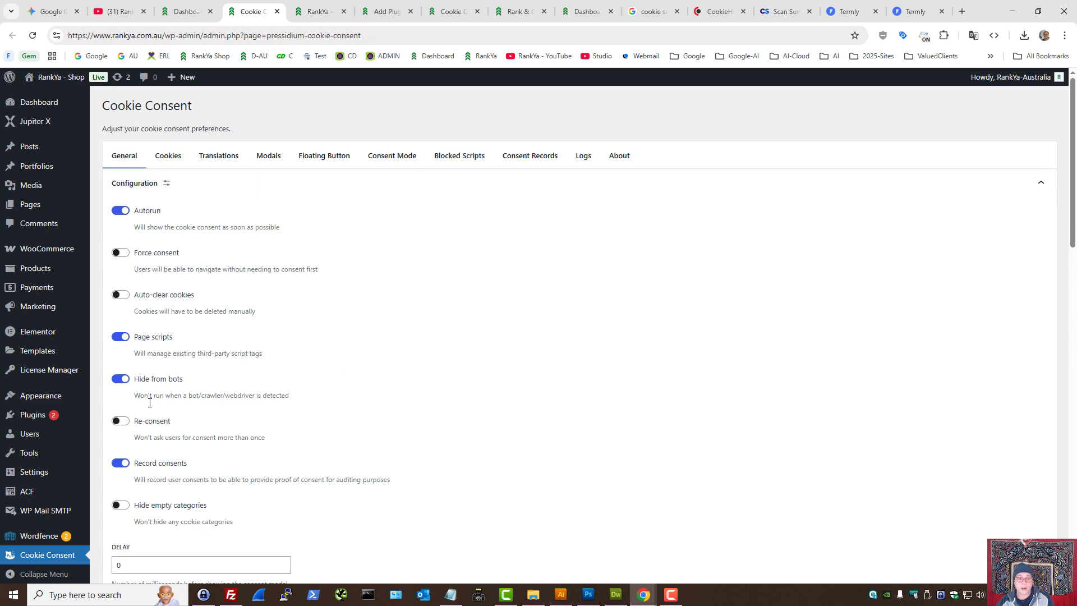
scroll(156, 426, "down", 7)
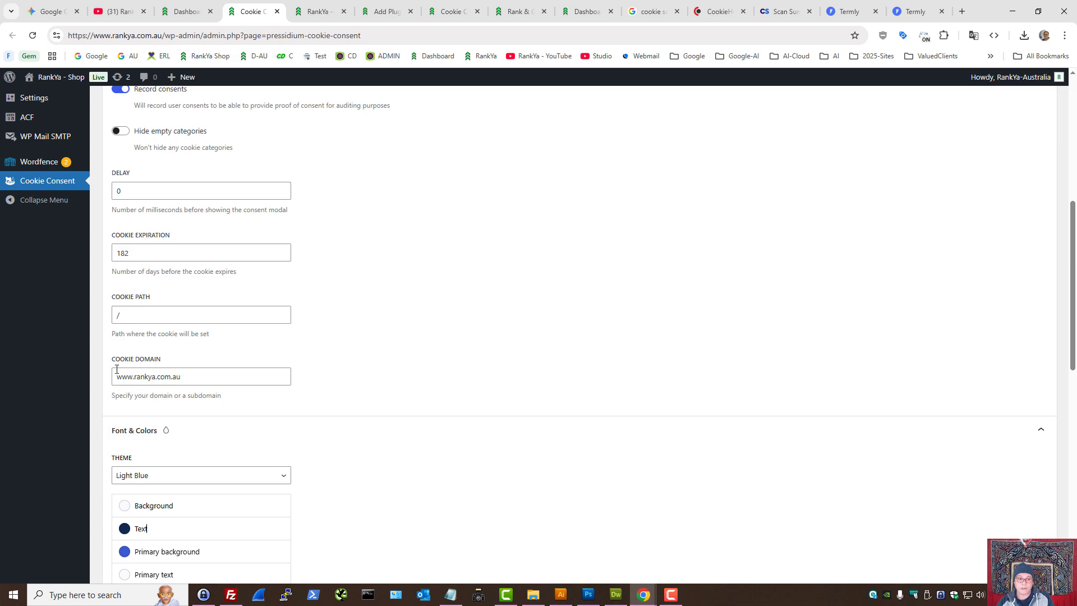
scroll(387, 370, "up", 7)
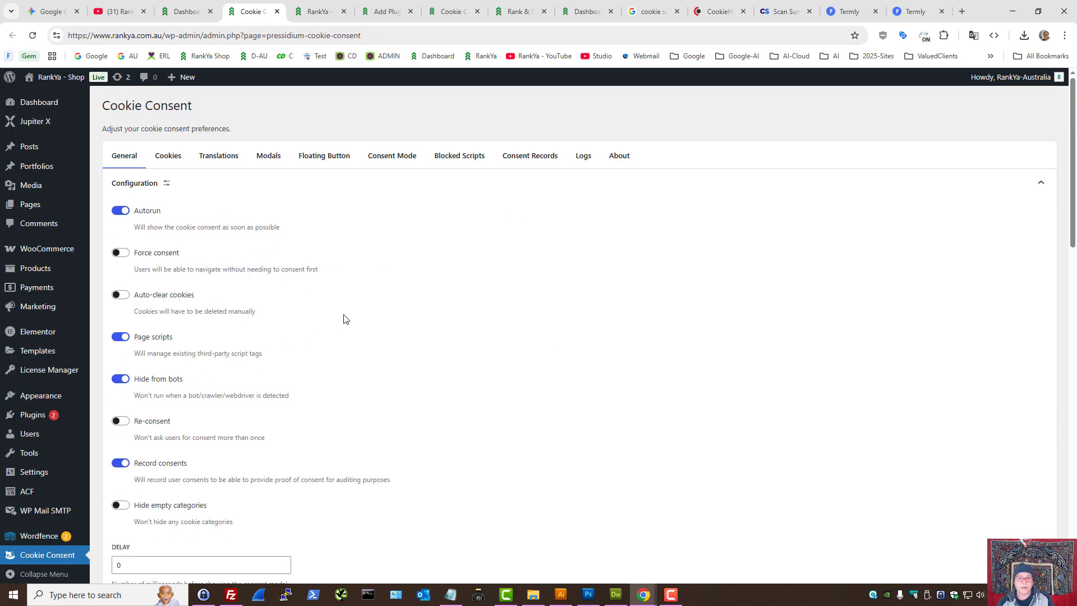
Examine the shop's registered necessary, analytics and targeting cookies in the Cookies settings.
left_click(168, 159)
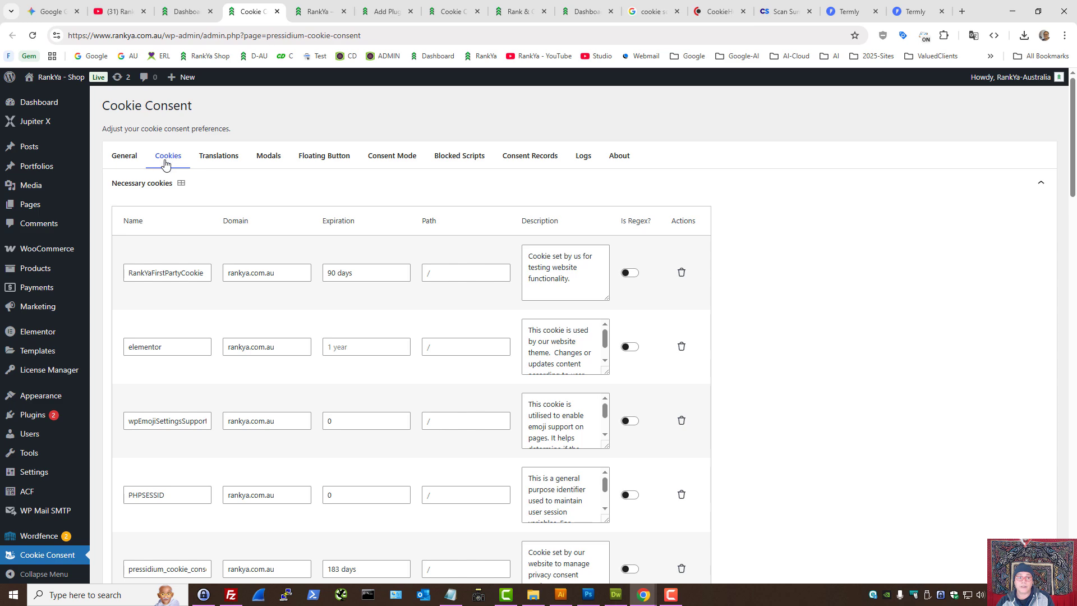
scroll(303, 377, "down", 3)
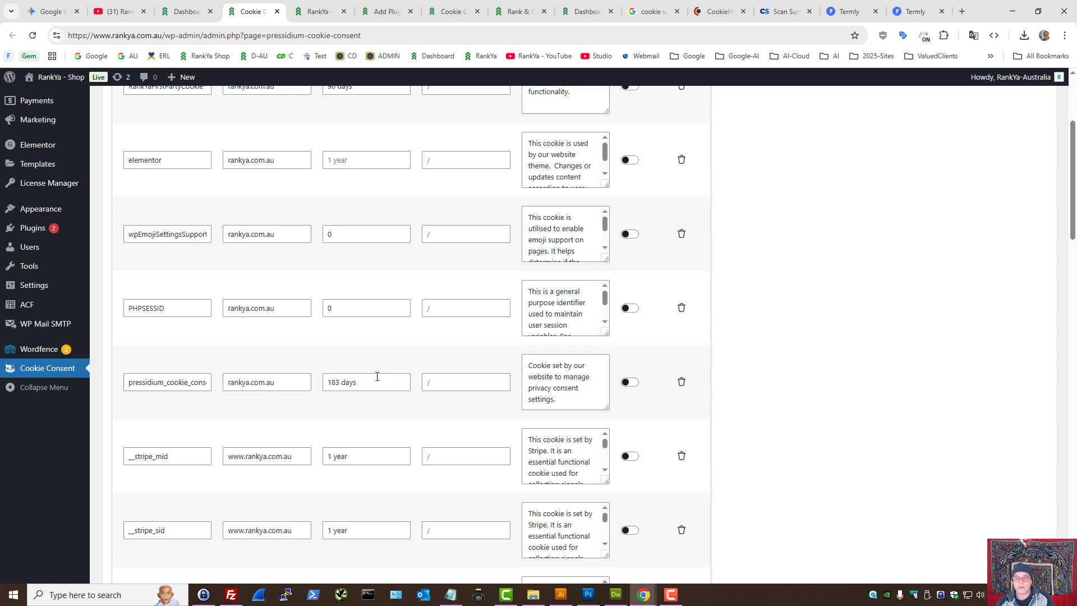
scroll(377, 376, "up", 3)
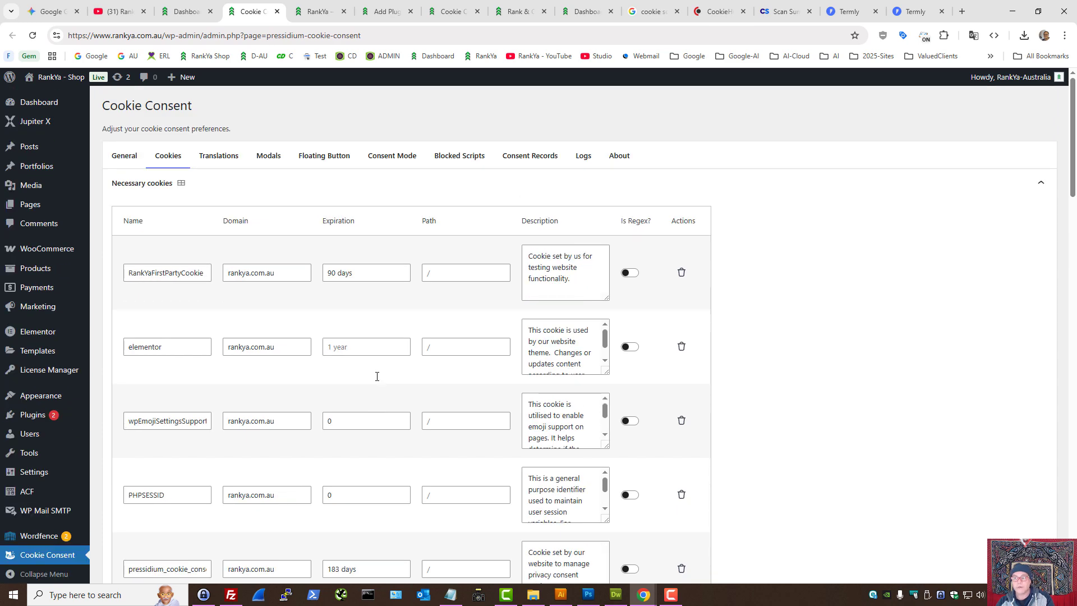
scroll(377, 377, "down", 3)
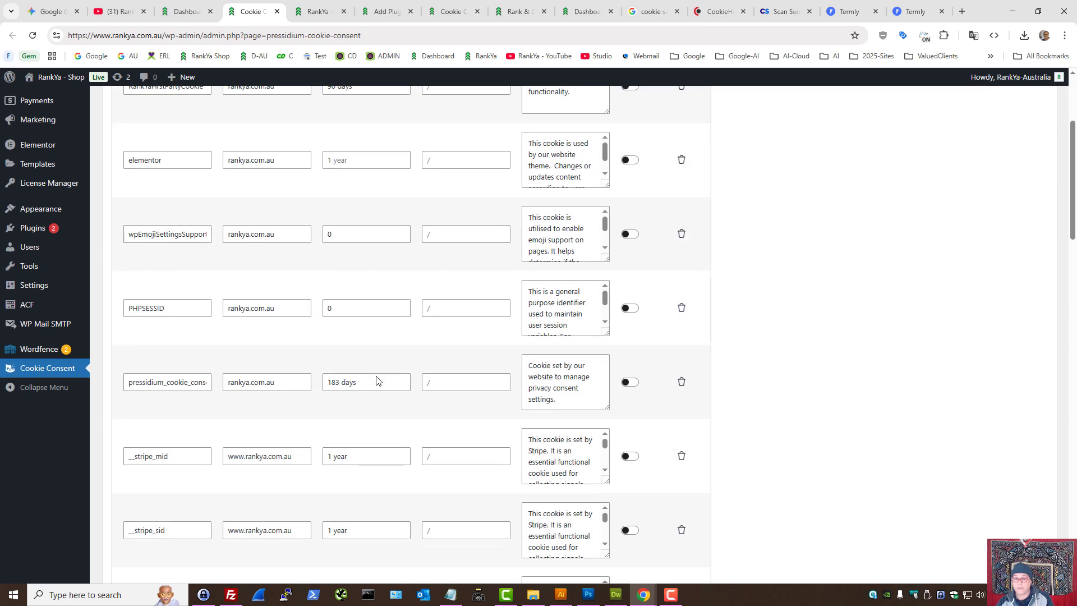
scroll(376, 381, "down", 6)
scroll(377, 376, "down", 3)
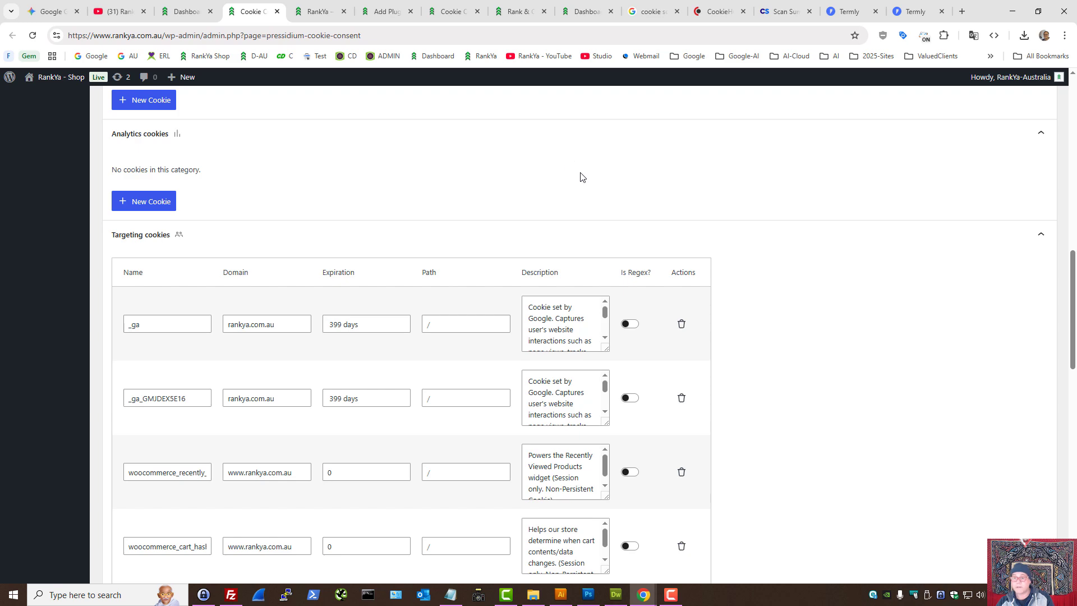
left_click(662, 6)
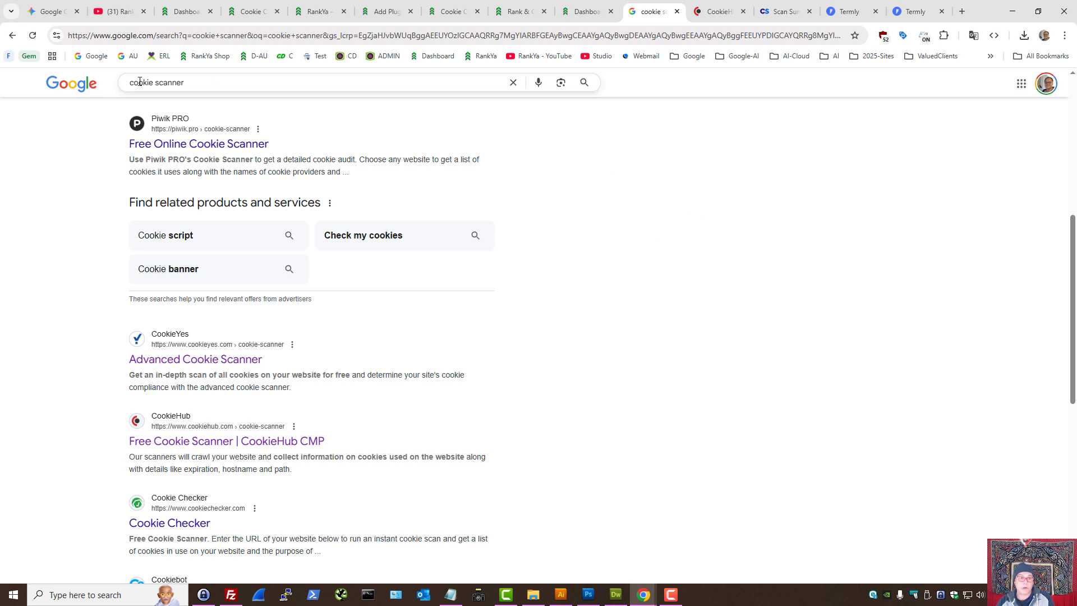
left_click_drag(186, 83, 111, 79)
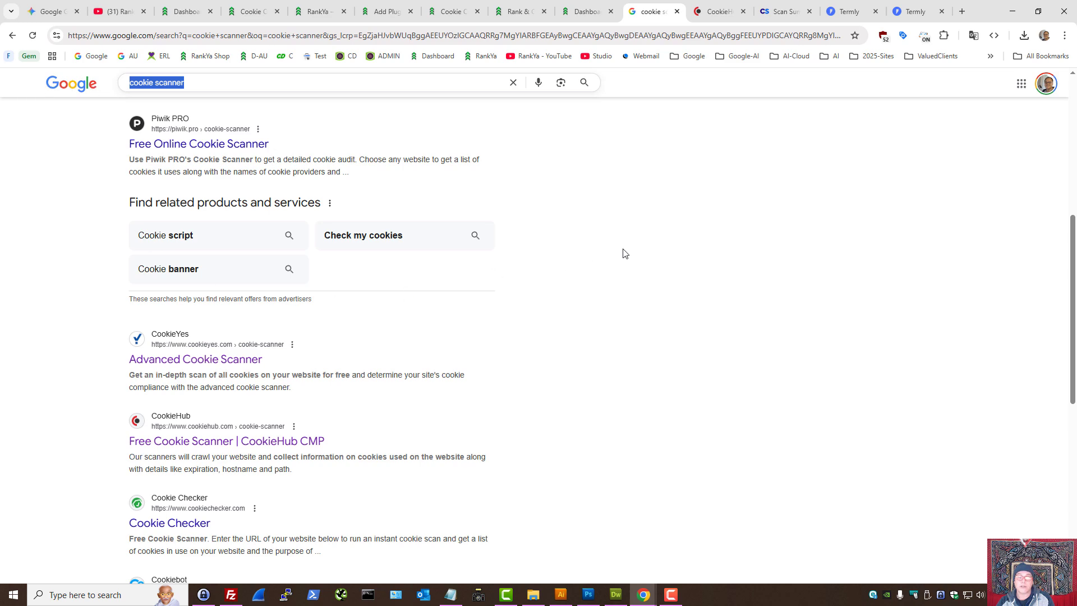
left_click(717, 11)
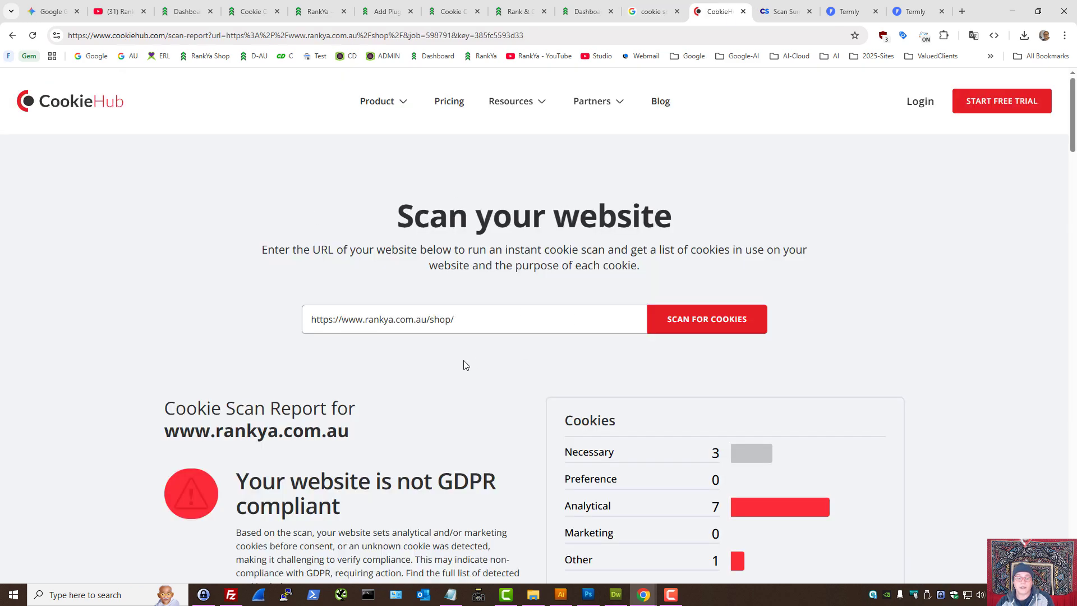
scroll(464, 366, "down", 3)
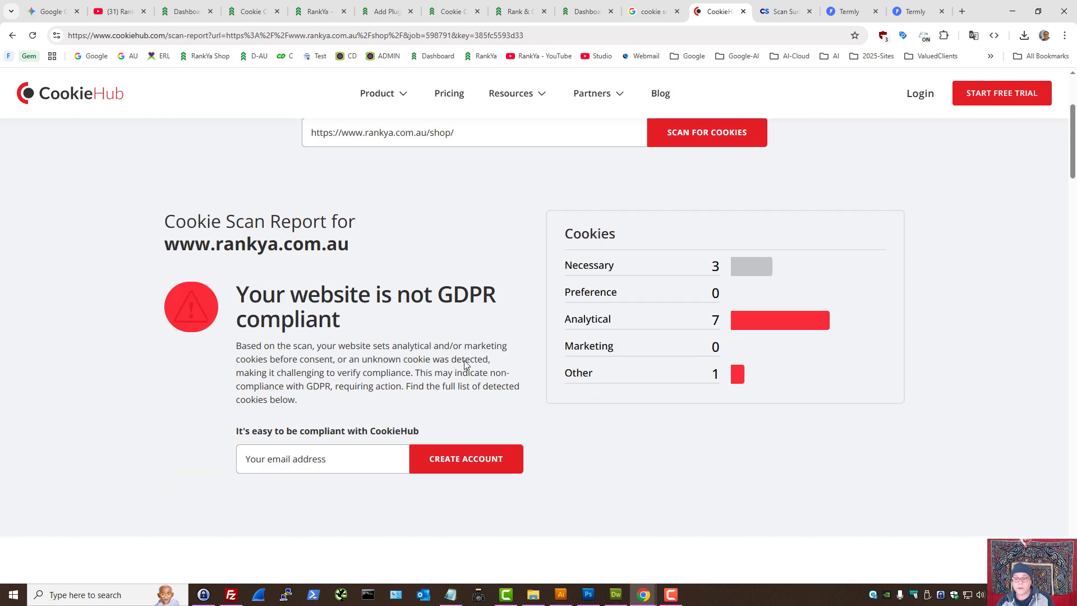
scroll(536, 332, "down", 9)
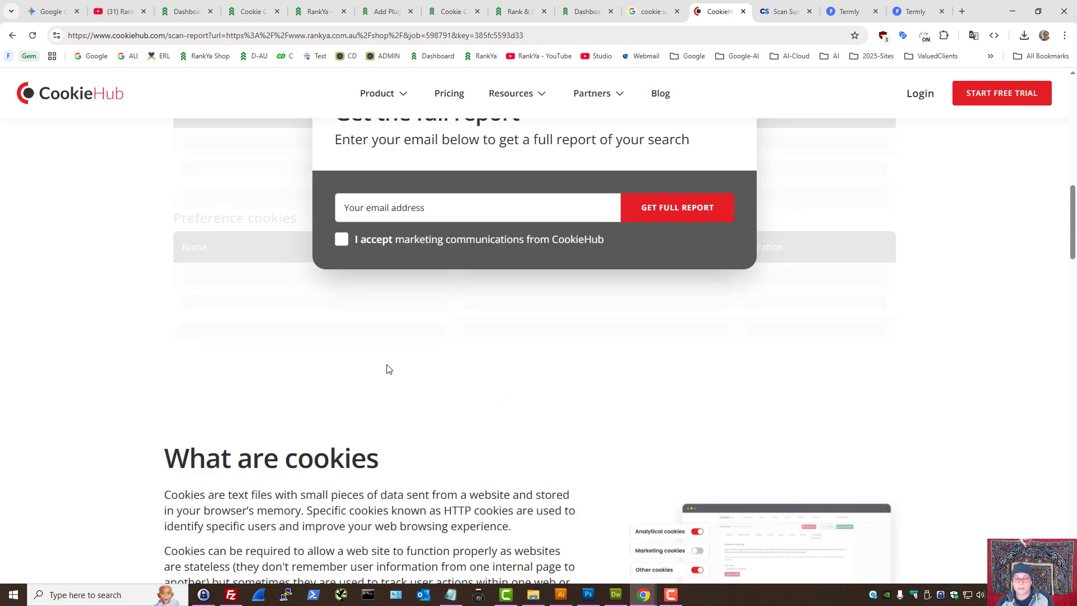
scroll(553, 374, "up", 15)
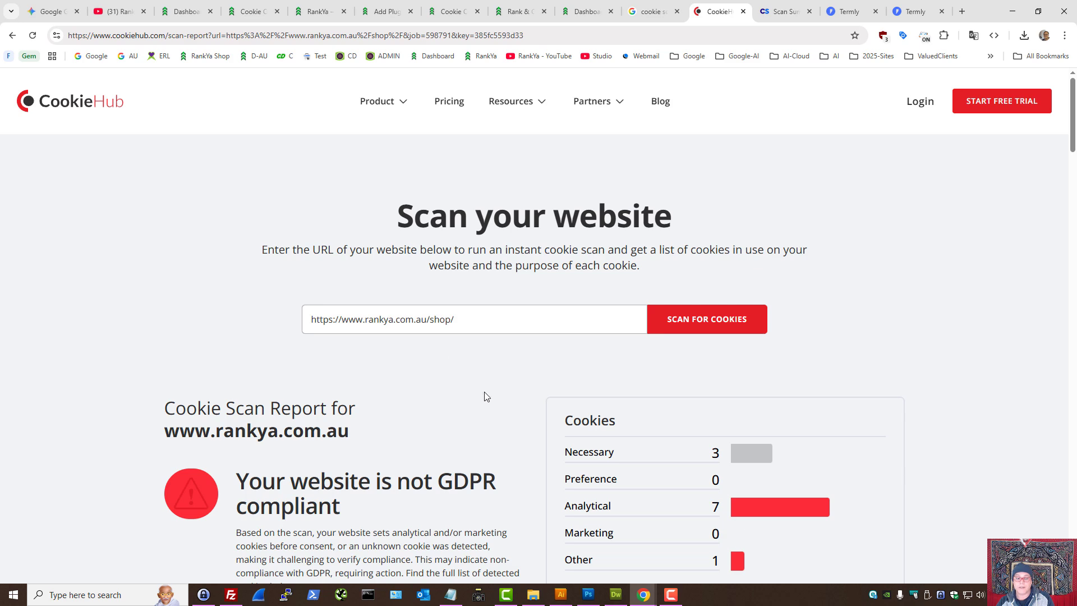
scroll(469, 419, "down", 3)
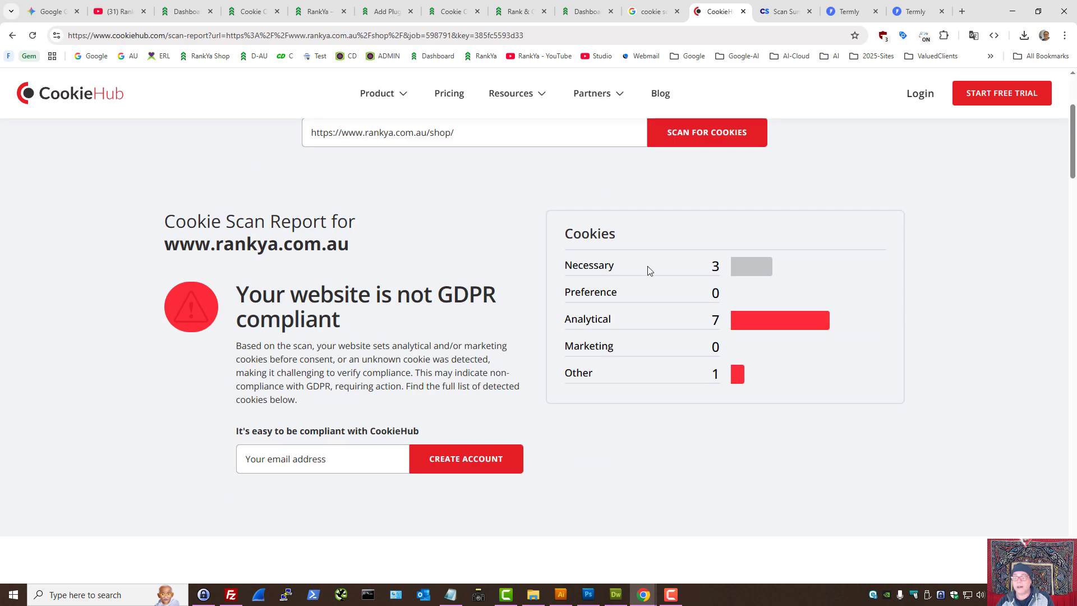
Switch to the Cookieserve scan summary for rankya.com.au and examine each detected cookie's description, duration and type.
left_click(783, 11)
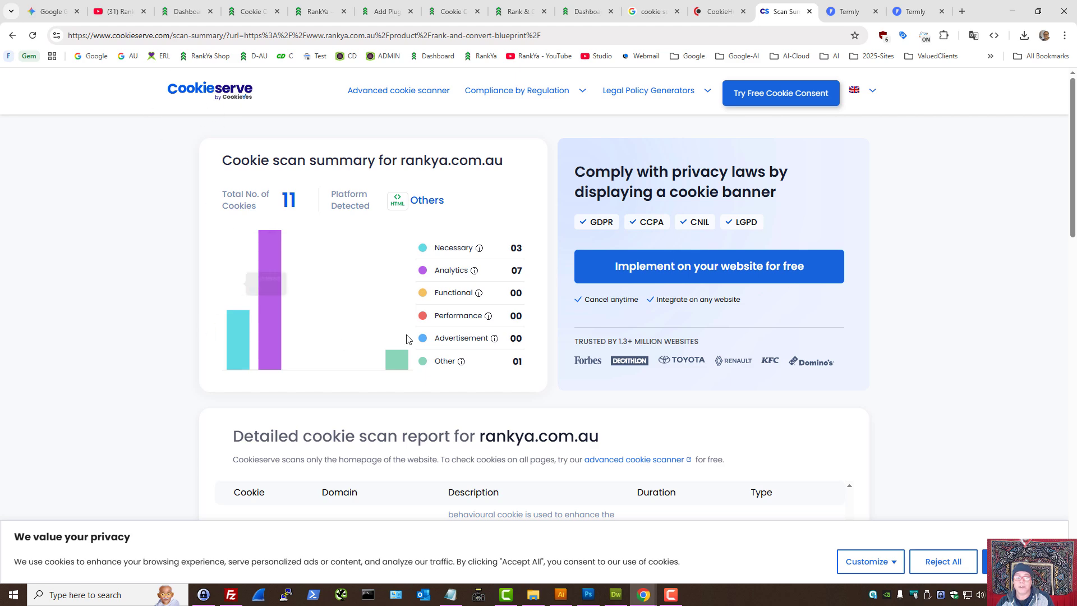
scroll(383, 302, "down", 3)
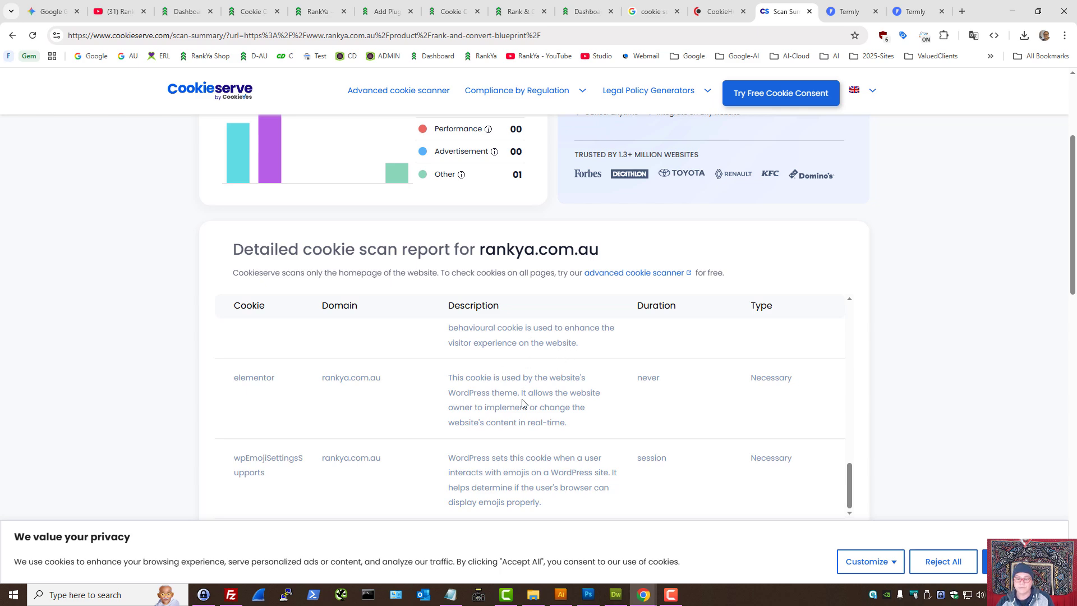
scroll(560, 378, "down", 3)
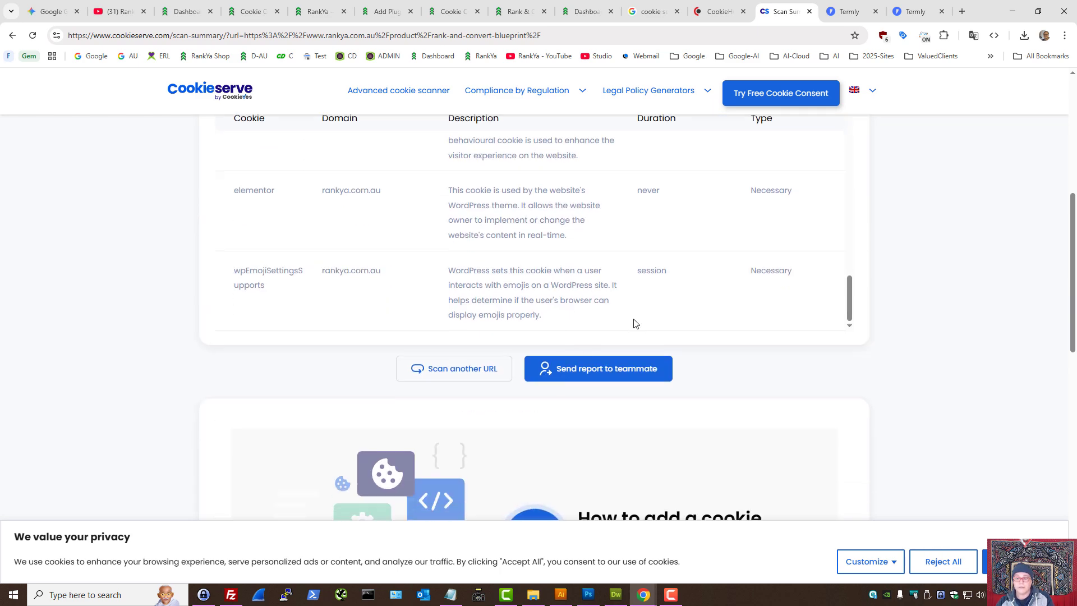
scroll(600, 281, "up", 3)
scroll(600, 281, "up", 5)
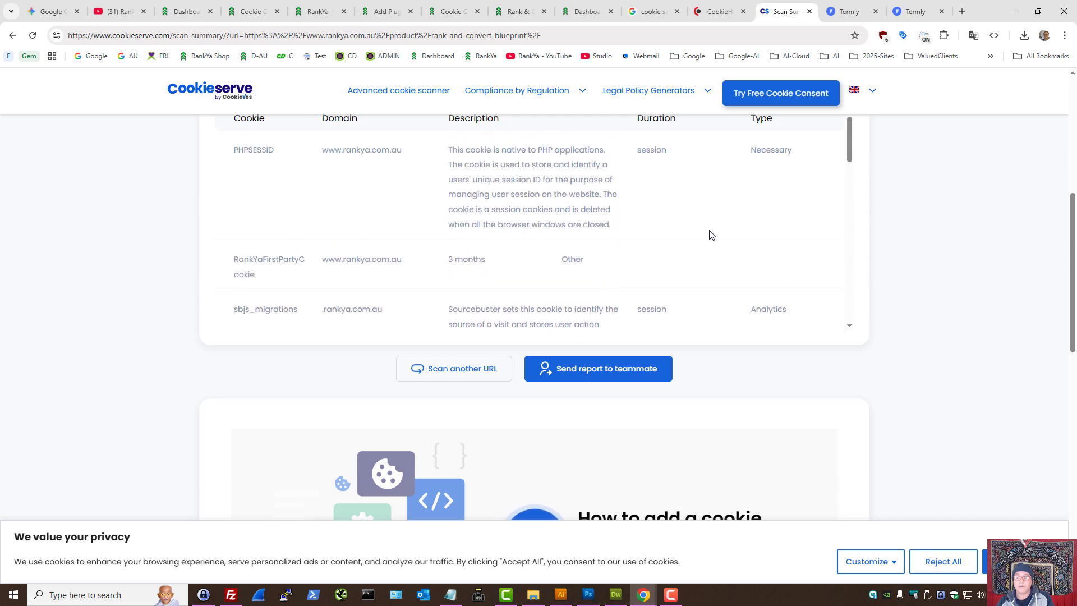
double_click(765, 150)
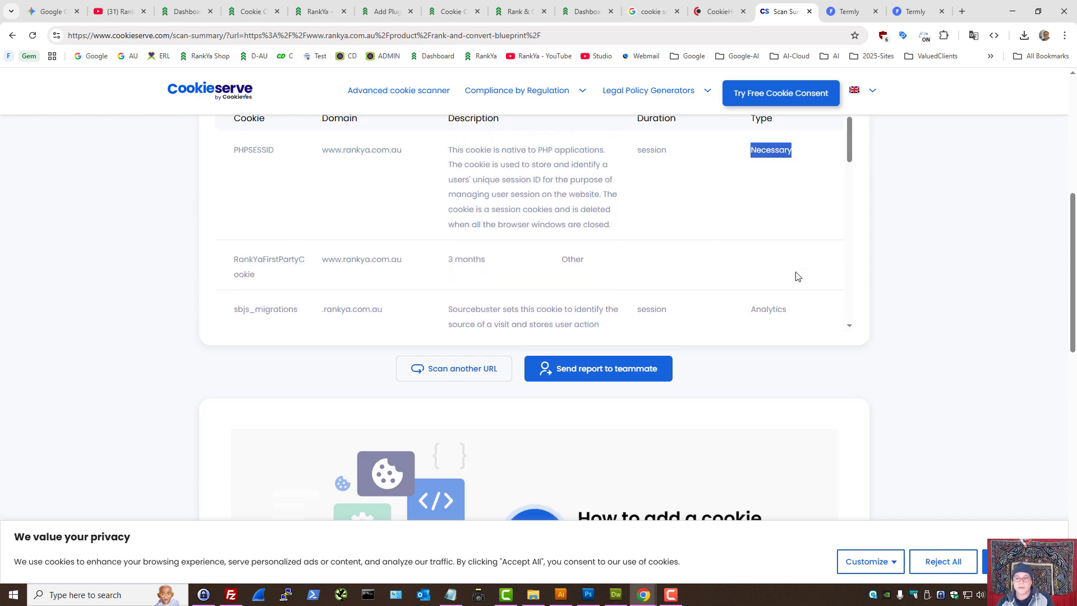
scroll(786, 236, "down", 3)
double_click(769, 219)
scroll(754, 253, "down", 3)
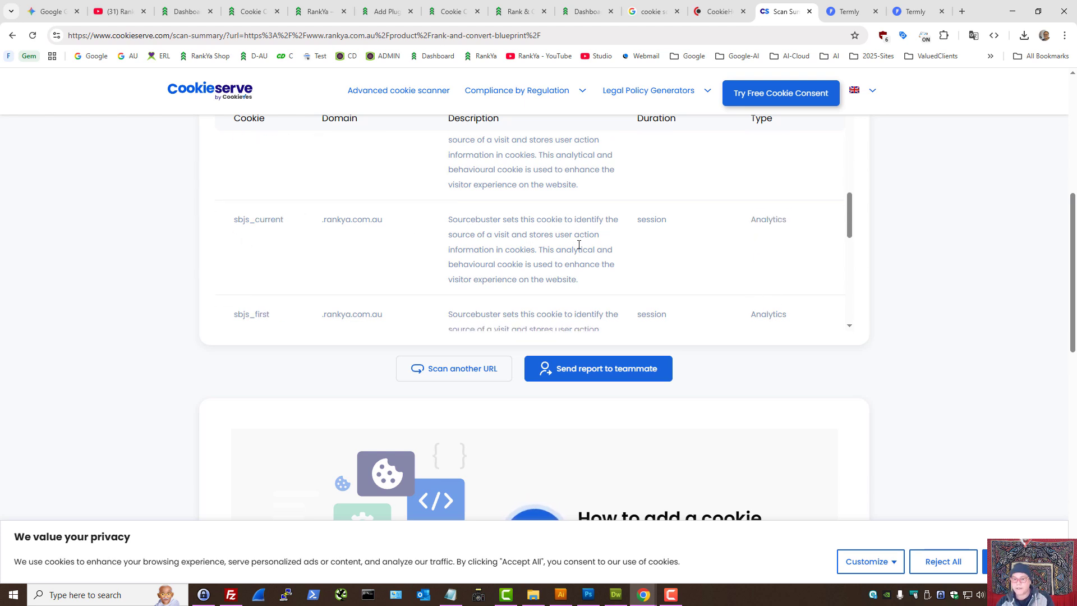
scroll(576, 253, "up", 6)
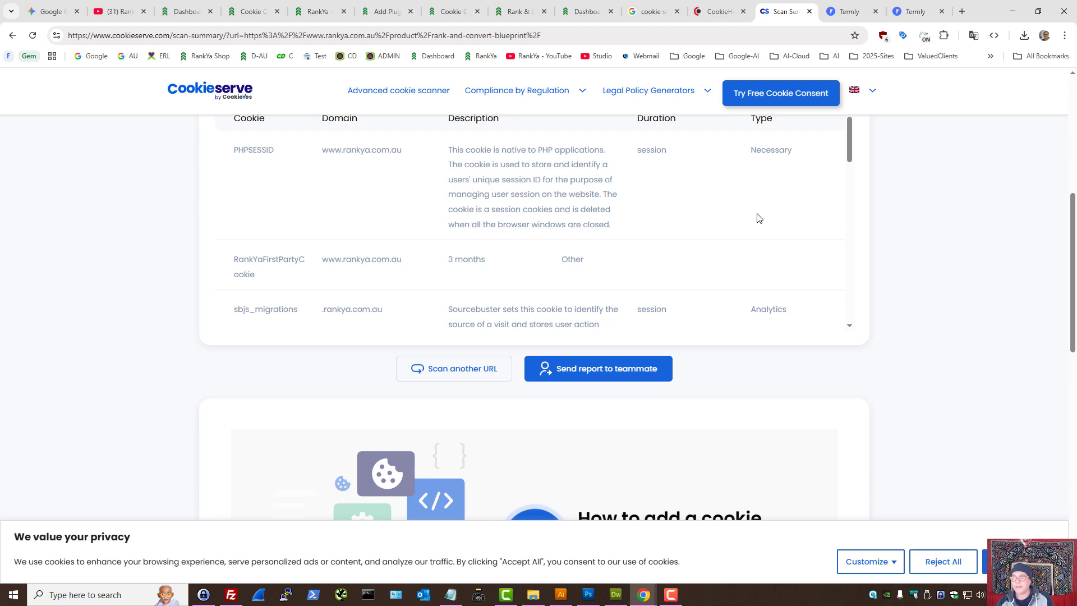
Switch to the Termly Compliance Scanner report and expand its Performance cookies to examine them.
left_click(850, 7)
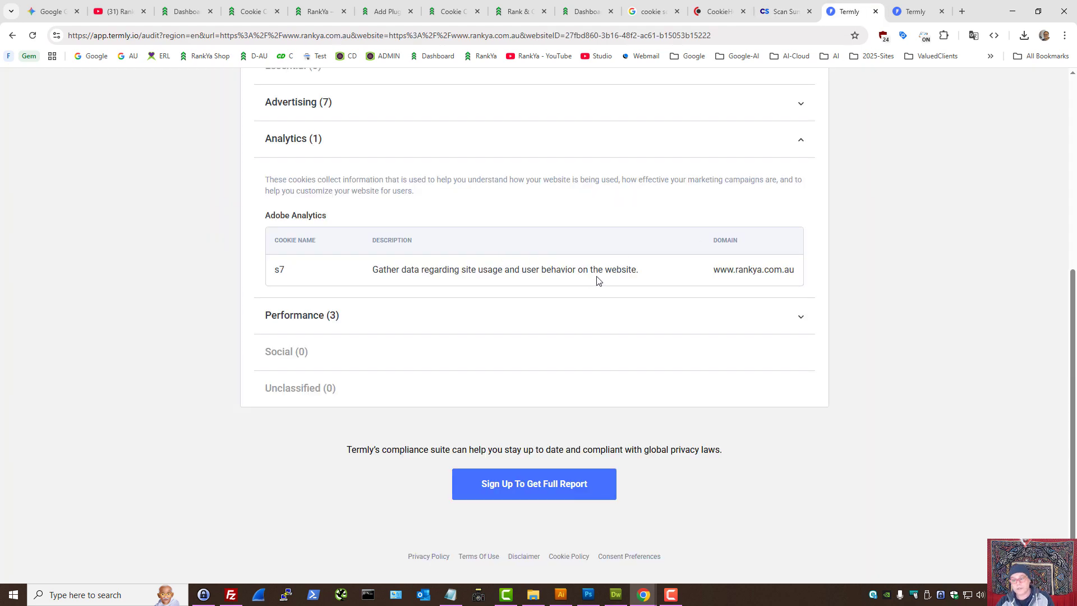
left_click(561, 317)
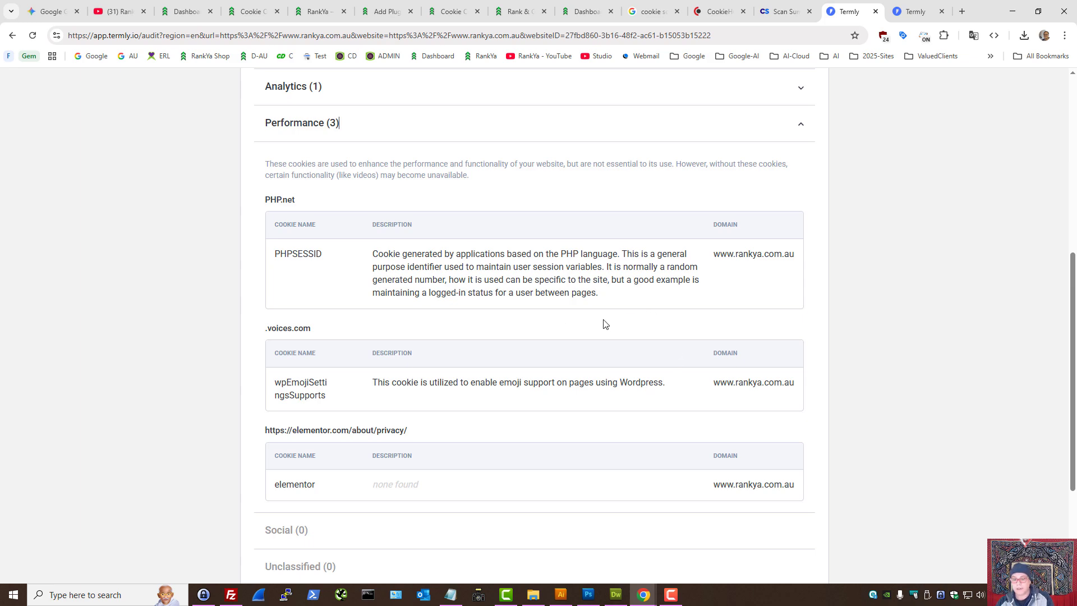
scroll(467, 270, "up", 7)
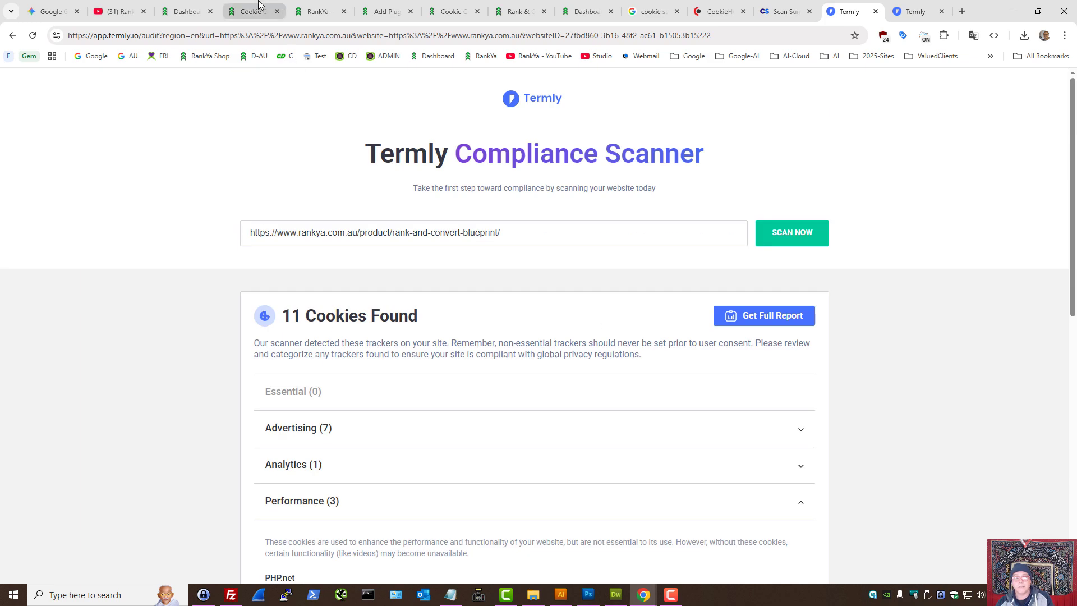
Return to the shop's Cookie Consent settings and review the registered necessary, analytics and targeting cookies.
left_click(252, 11)
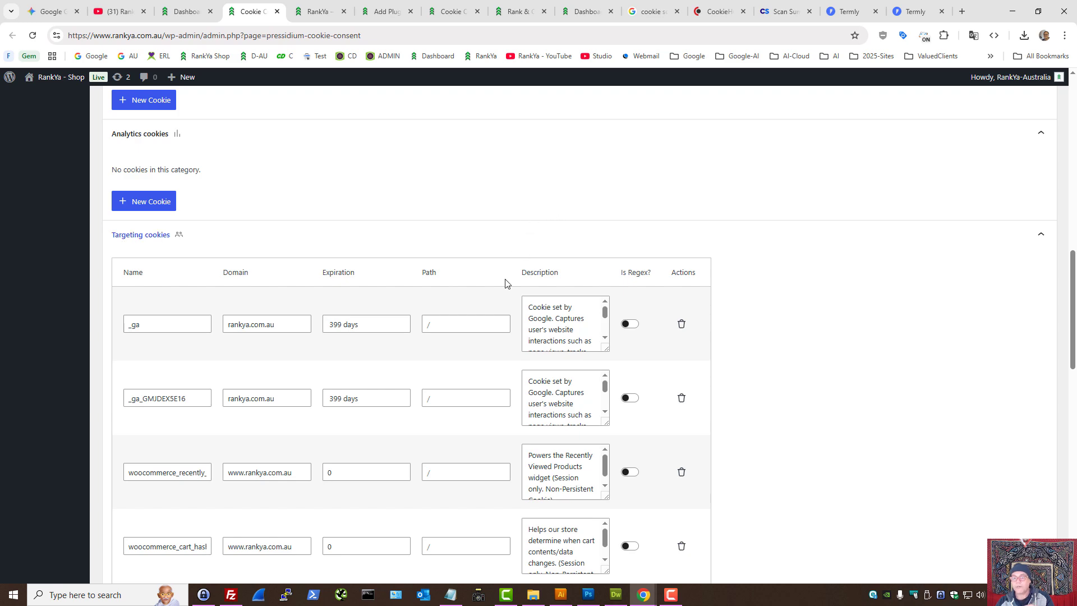
scroll(505, 284, "down", 10)
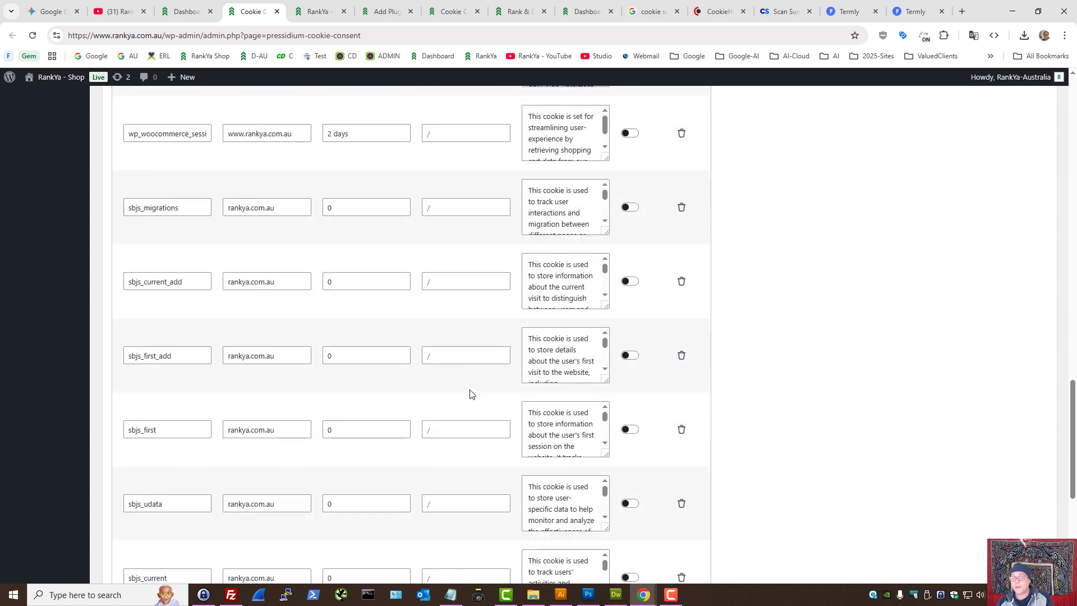
scroll(432, 389, "up", 15)
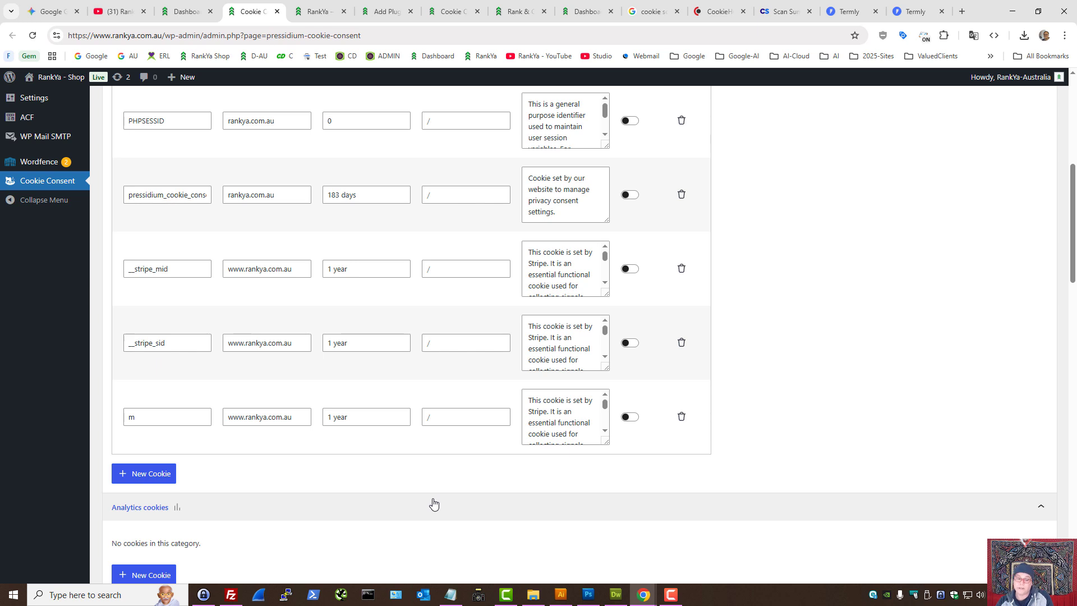
scroll(432, 503, "down", 3)
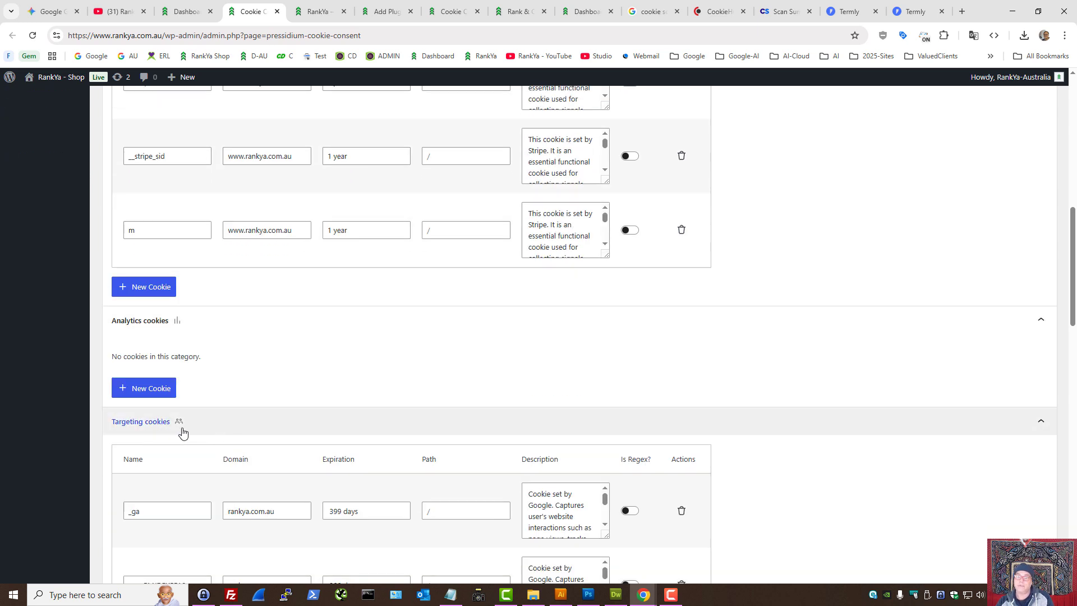
Switch to the incognito Rank & Convert Blueprint product page, open the developer tools and enlarge the Application cookie table.
mouse_move(643, 594)
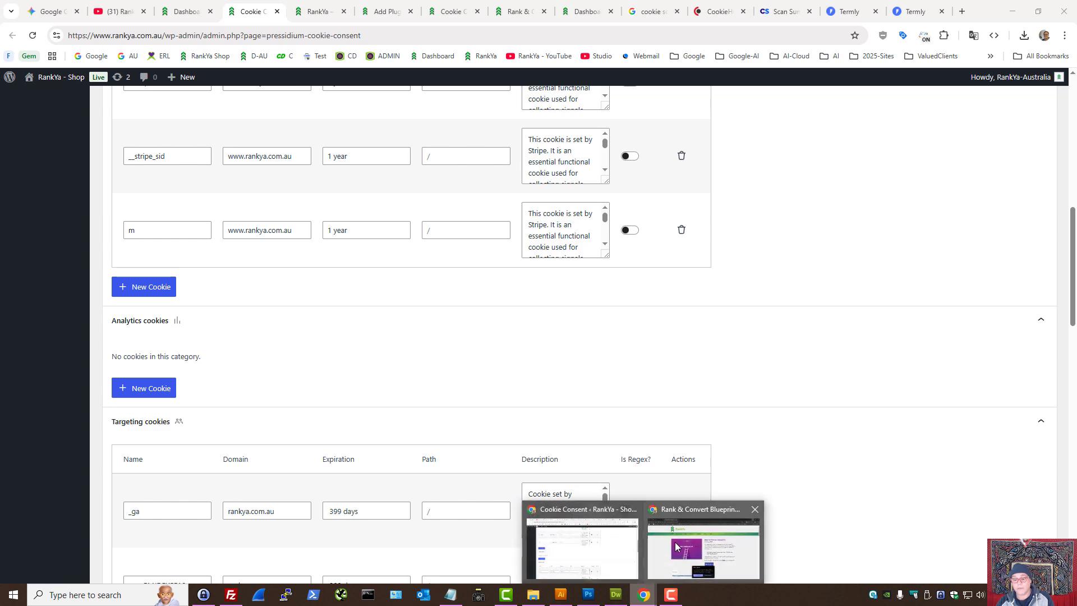
left_click(679, 547)
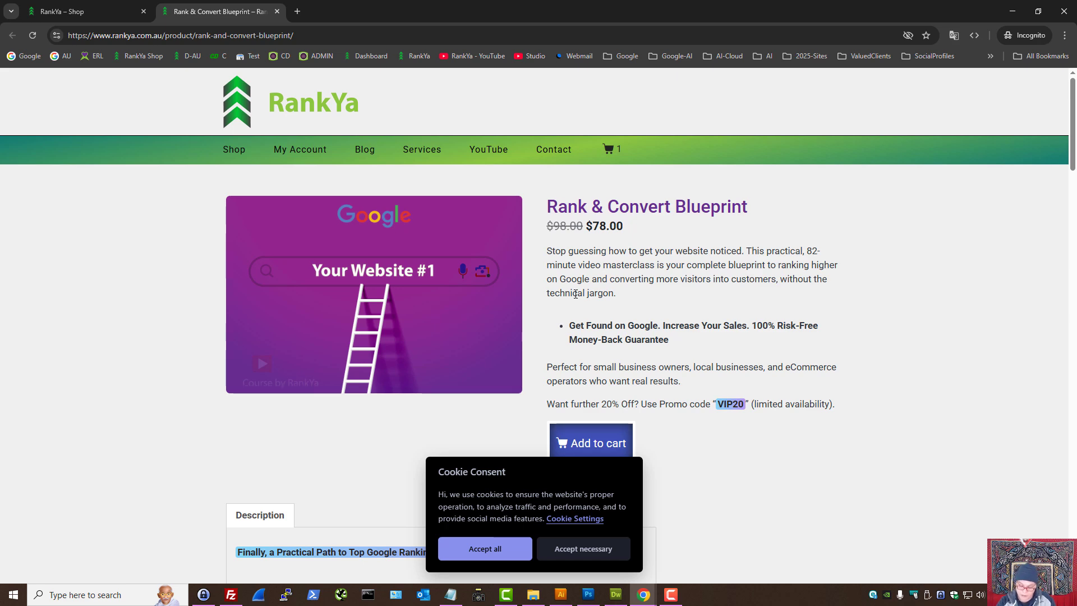
key("F12")
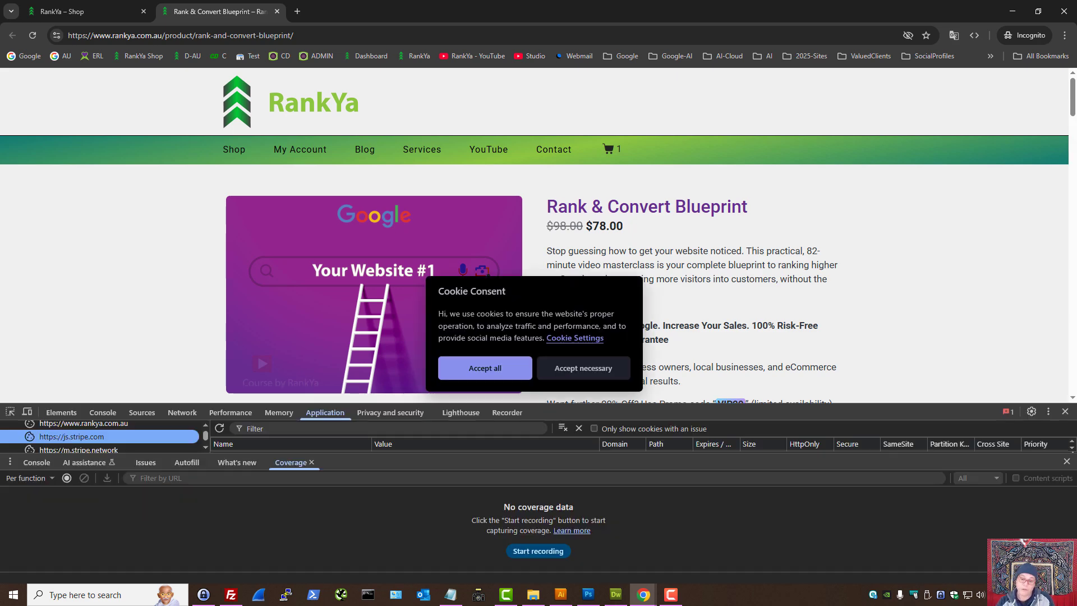
left_click_drag(576, 403, 576, 292)
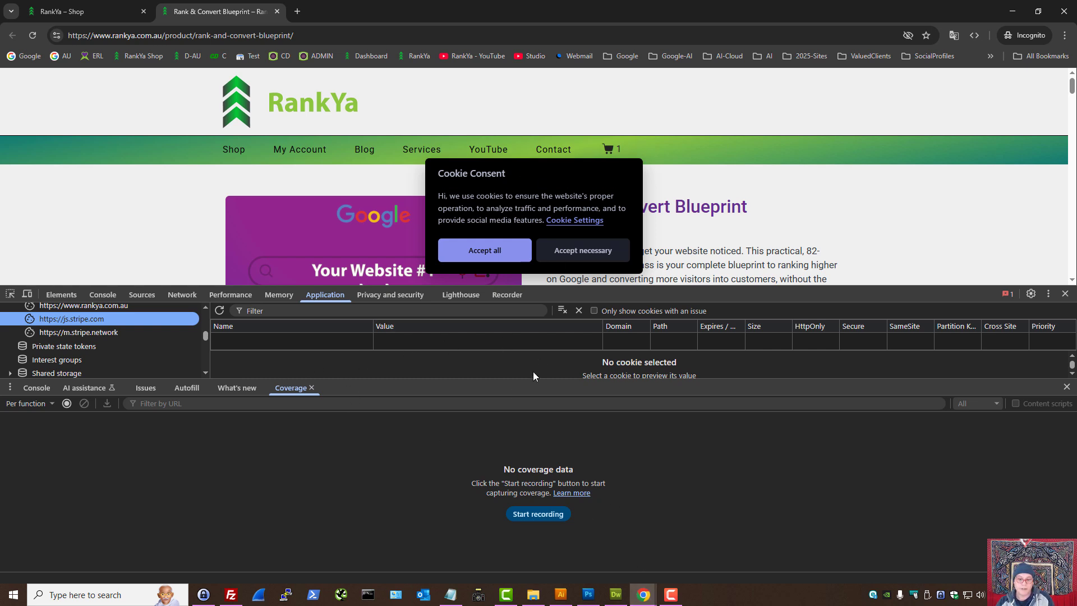
left_click_drag(504, 386, 504, 436)
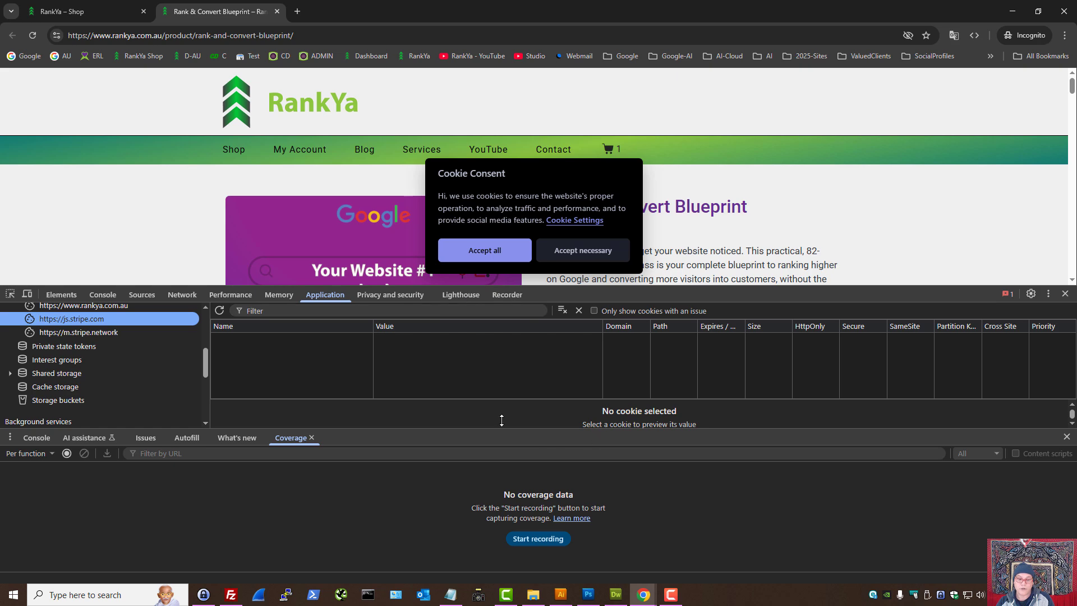
Open the RankYa - Shop installed plugins list separately from the dashboard and look over WooCommerce and the WooCommerce Stripe Gateway.
mouse_move(643, 594)
left_click(580, 541)
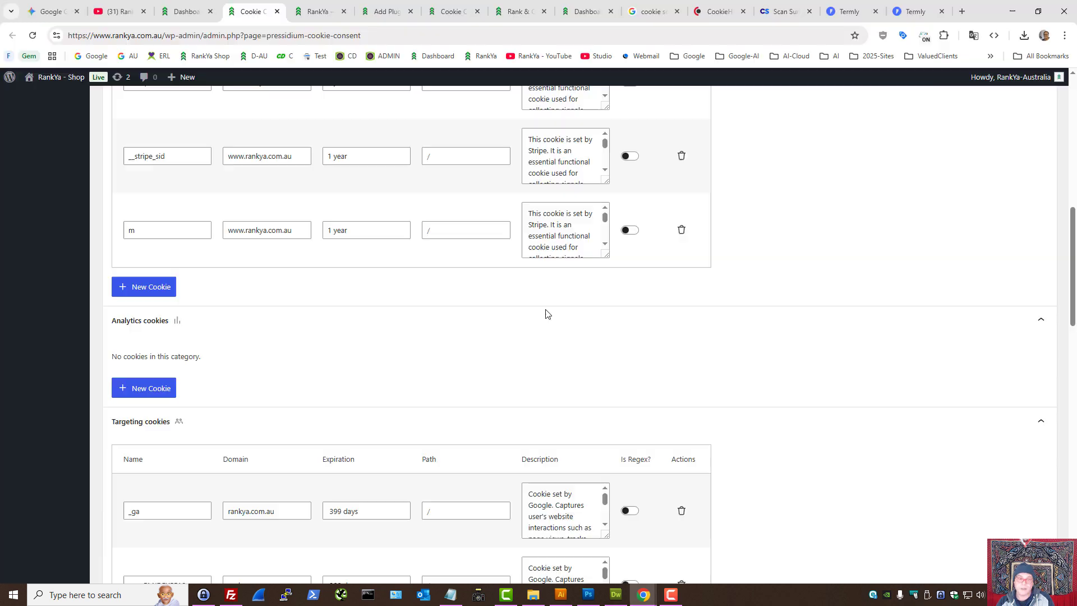
left_click(187, 11)
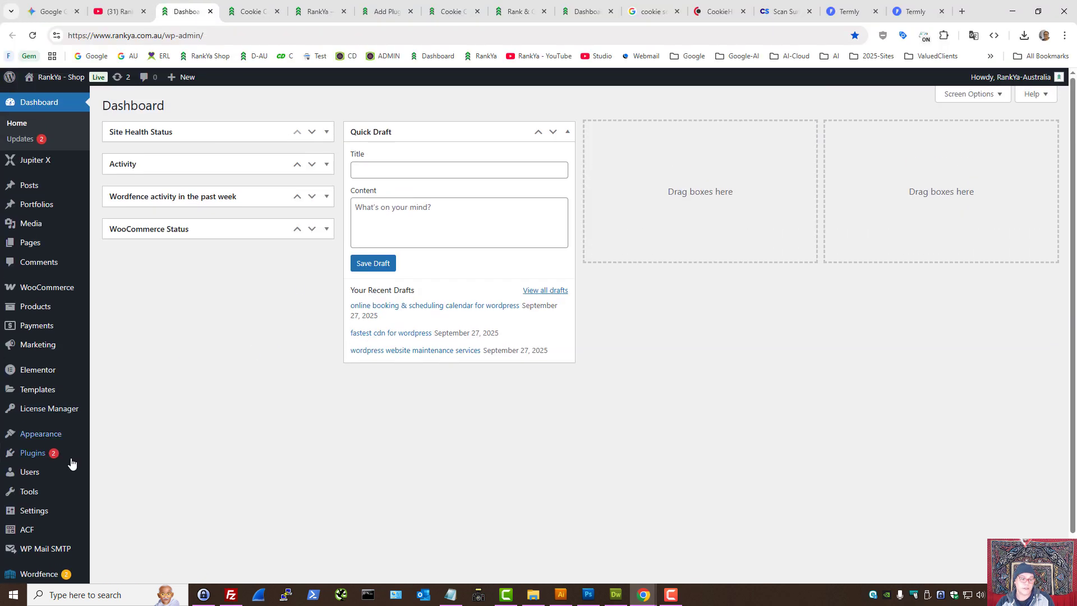
middle_click(37, 462)
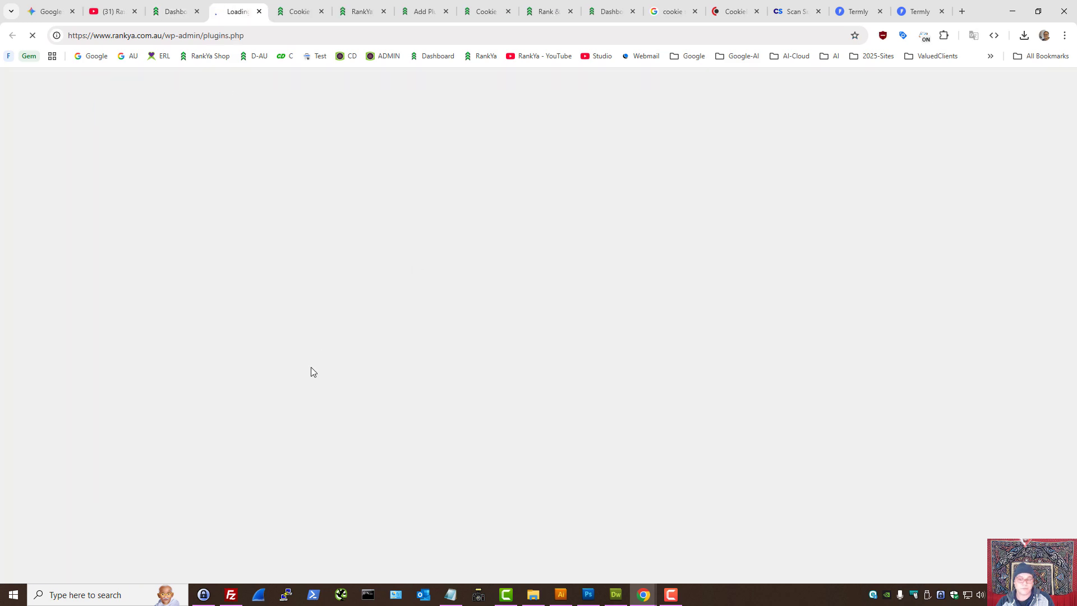
scroll(303, 393, "down", 6)
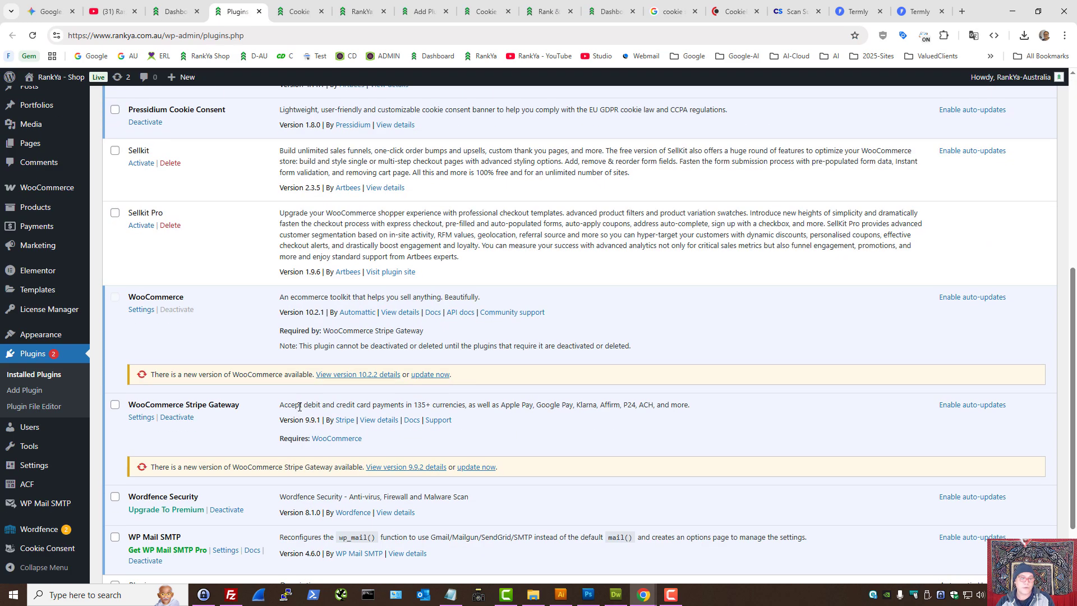
double_click(147, 299)
scroll(244, 393, "down", 2)
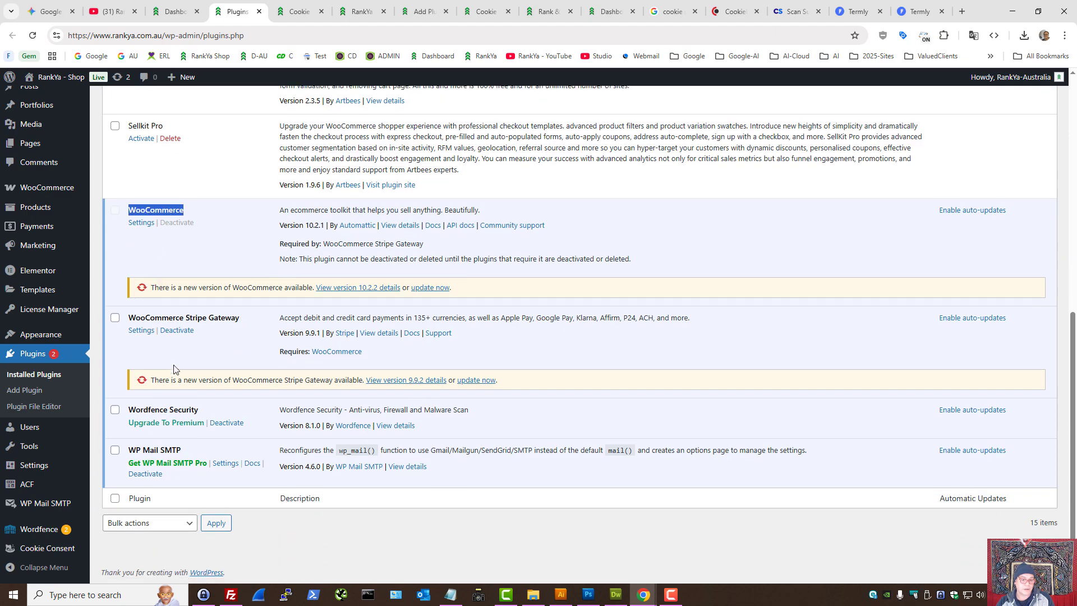
Deactivate the Pressidium Cookie Consent plugin, skipping the feedback survey.
scroll(243, 428, "up", 6)
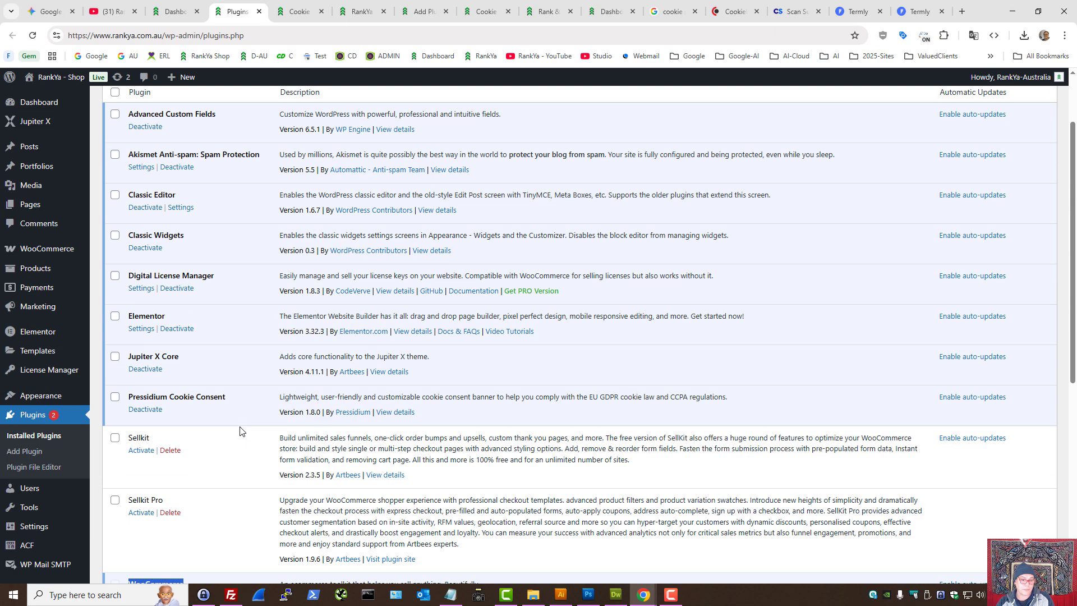
left_click(145, 410)
left_click(635, 405)
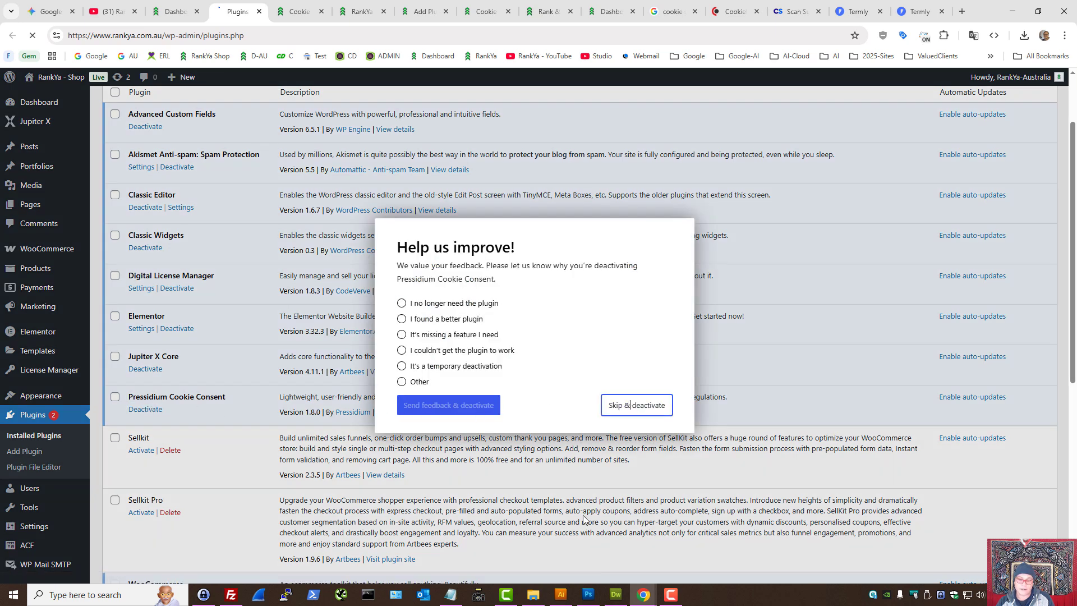
Return to the incognito product page, enlarge the developer tools pane and select the Cookies group in the Application storage tree.
mouse_move(639, 599)
left_click(668, 548)
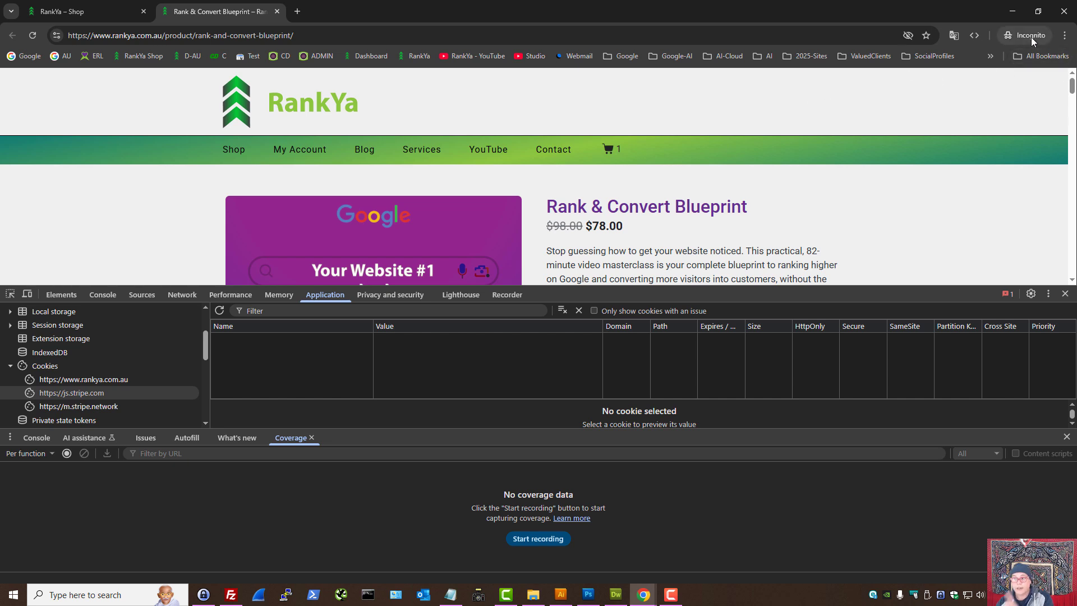
left_click(1065, 35)
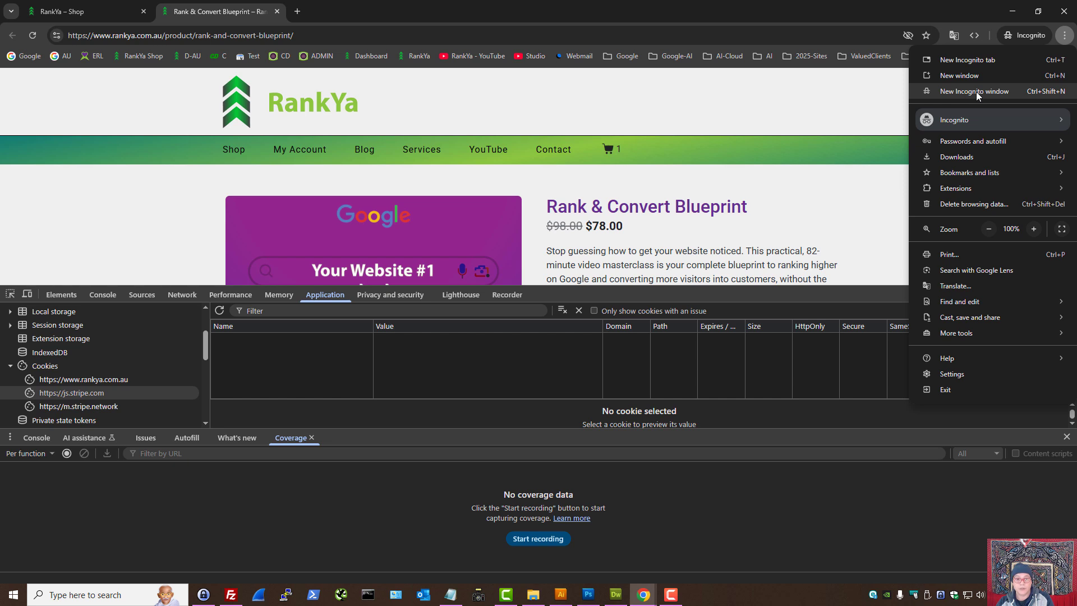
left_click(585, 291)
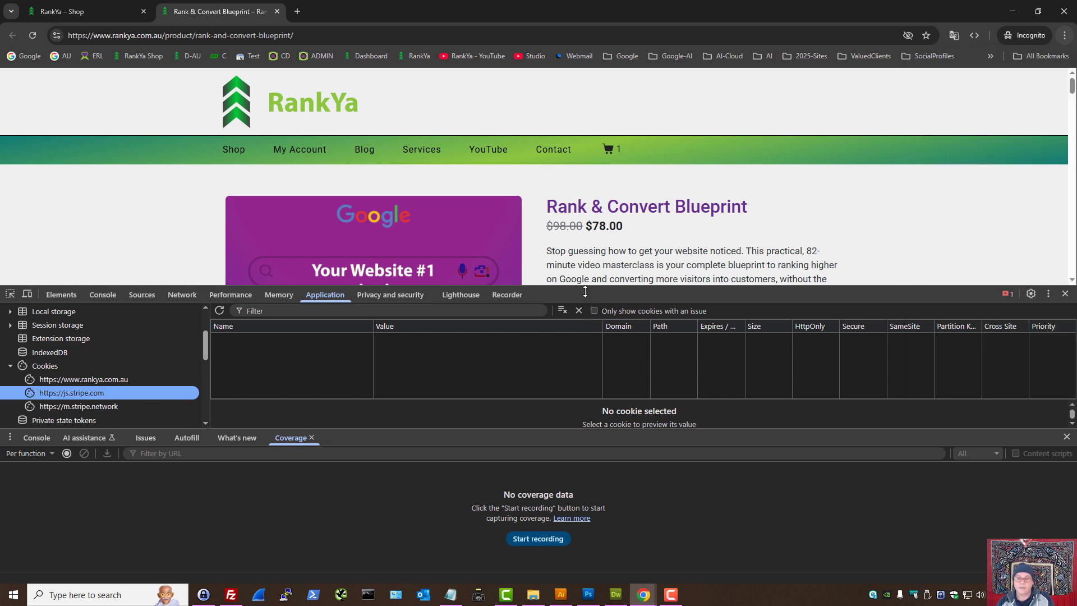
left_click_drag(584, 291, 595, 171)
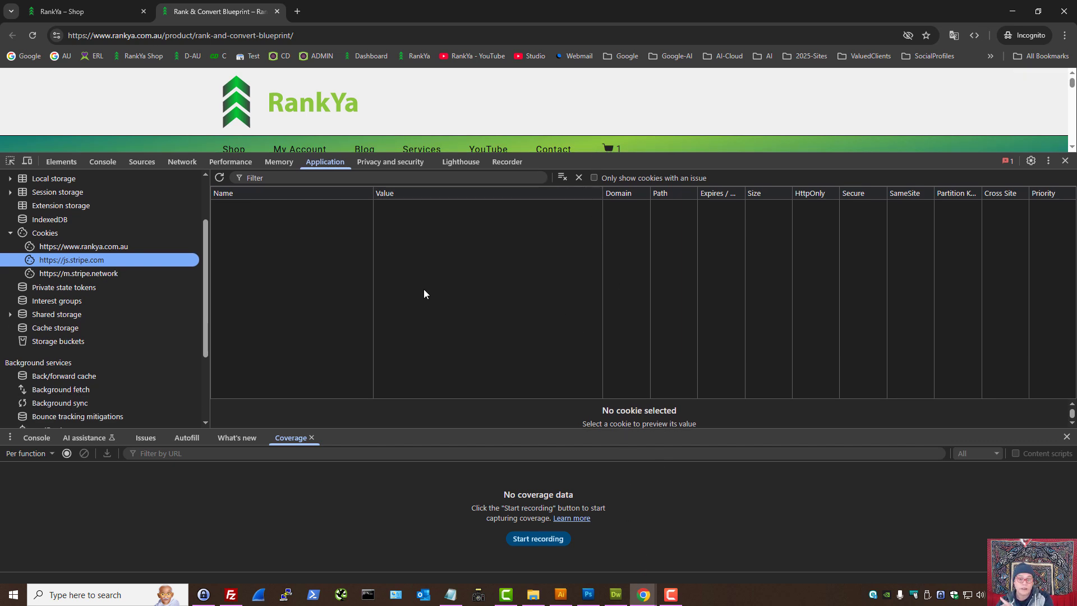
left_click(55, 233)
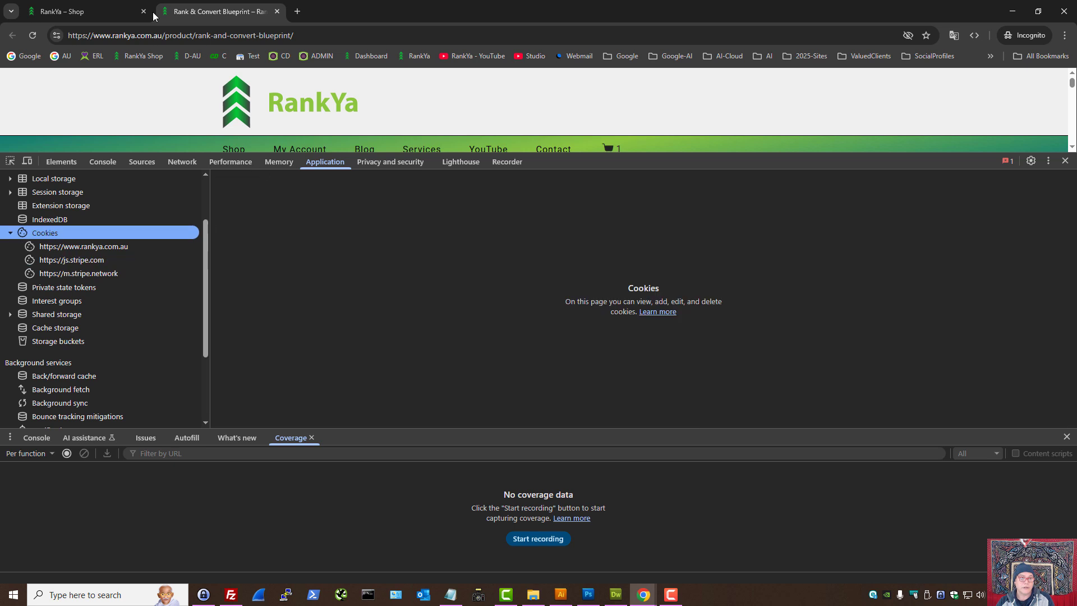
left_click(31, 35)
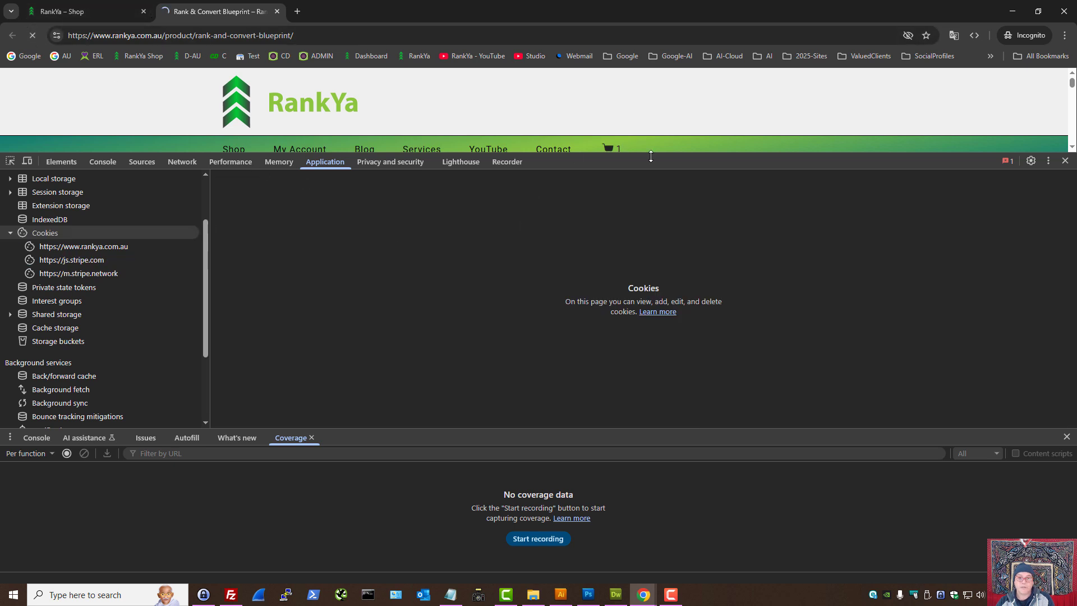
left_click_drag(652, 170, 652, 236)
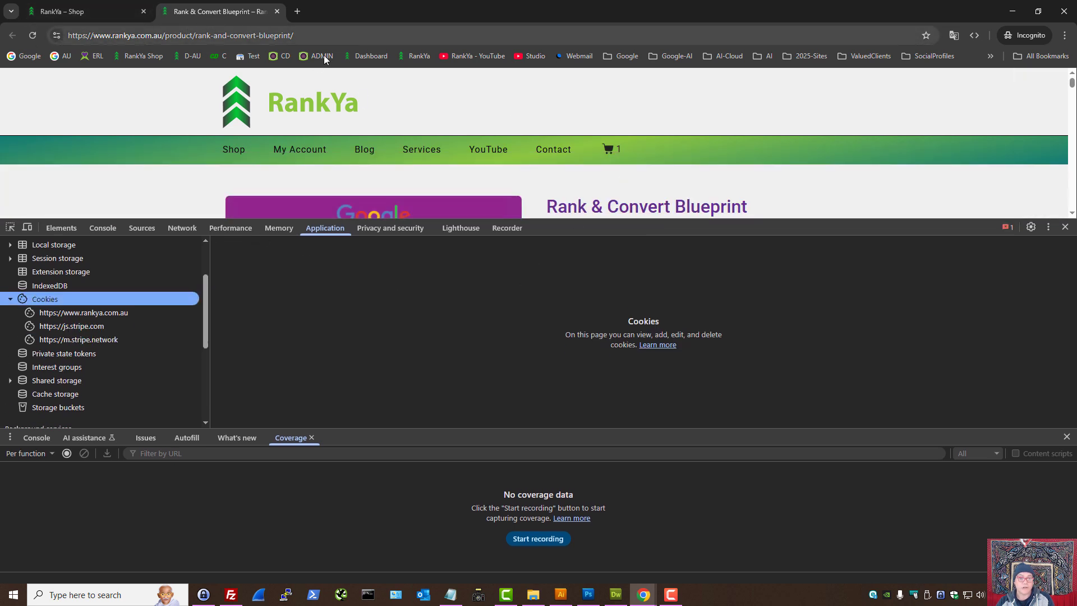
left_click(70, 313)
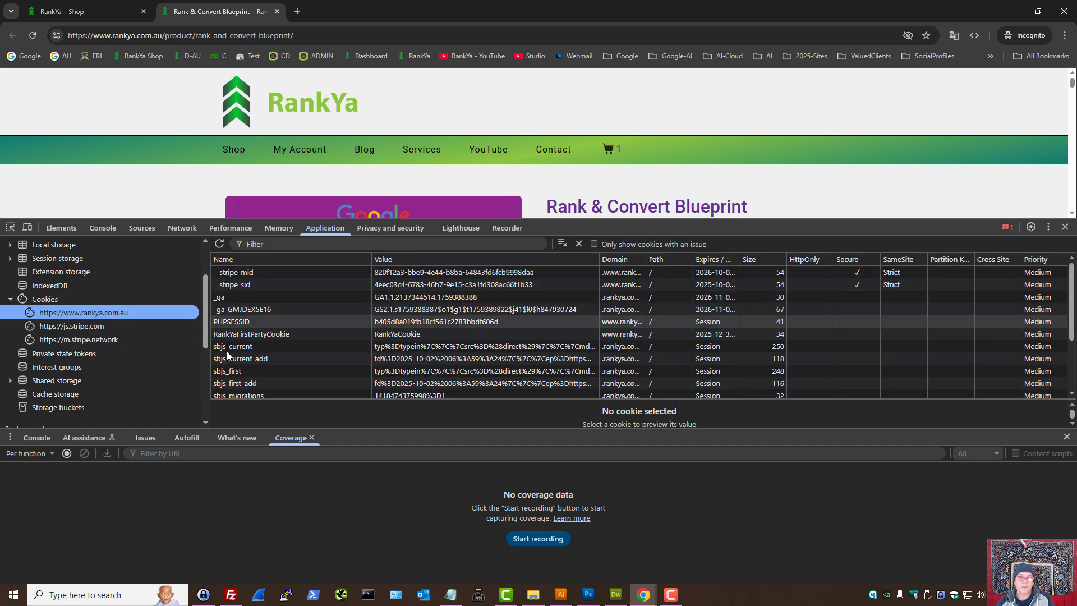
left_click_drag(616, 220, 619, 122)
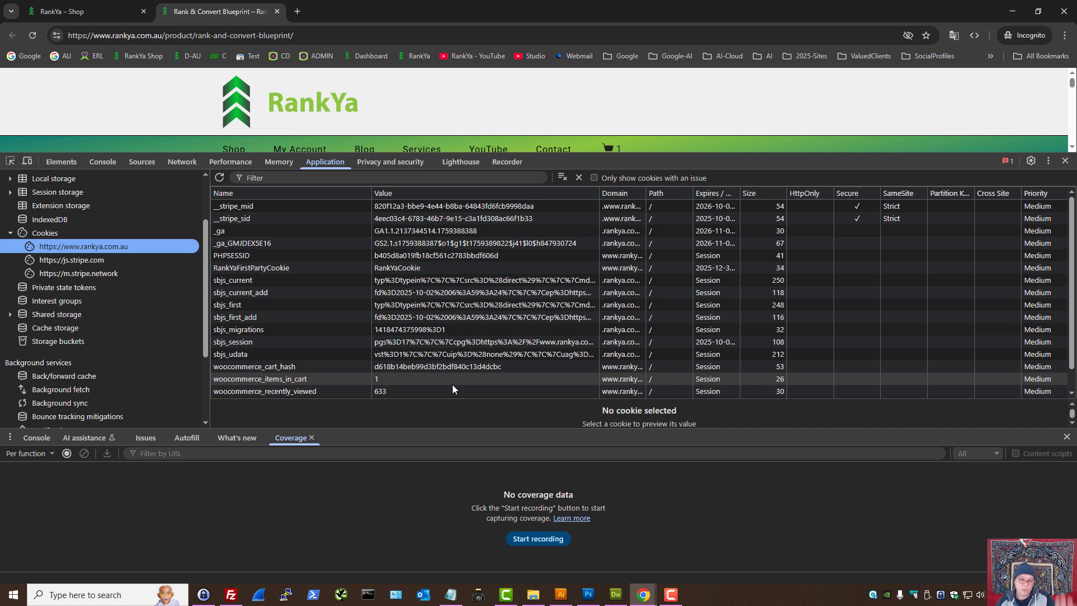
Switch to the Termly scan report, expand the Advertising cookies and examine the name, description and domain of sbjs_session.
mouse_move(644, 595)
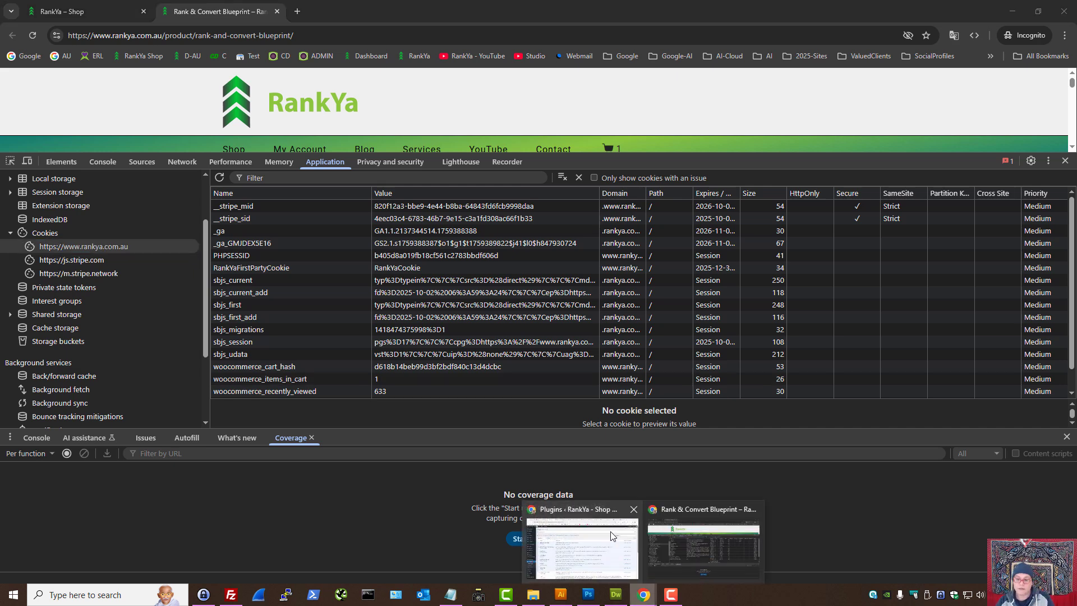
left_click(583, 550)
scroll(334, 471, "down", 3)
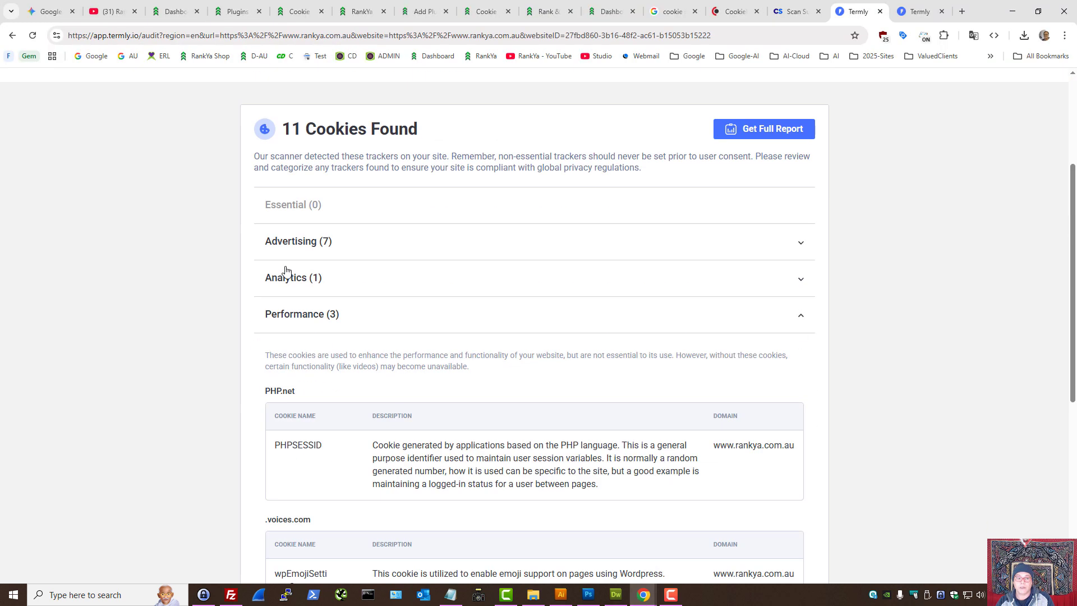
left_click(344, 242)
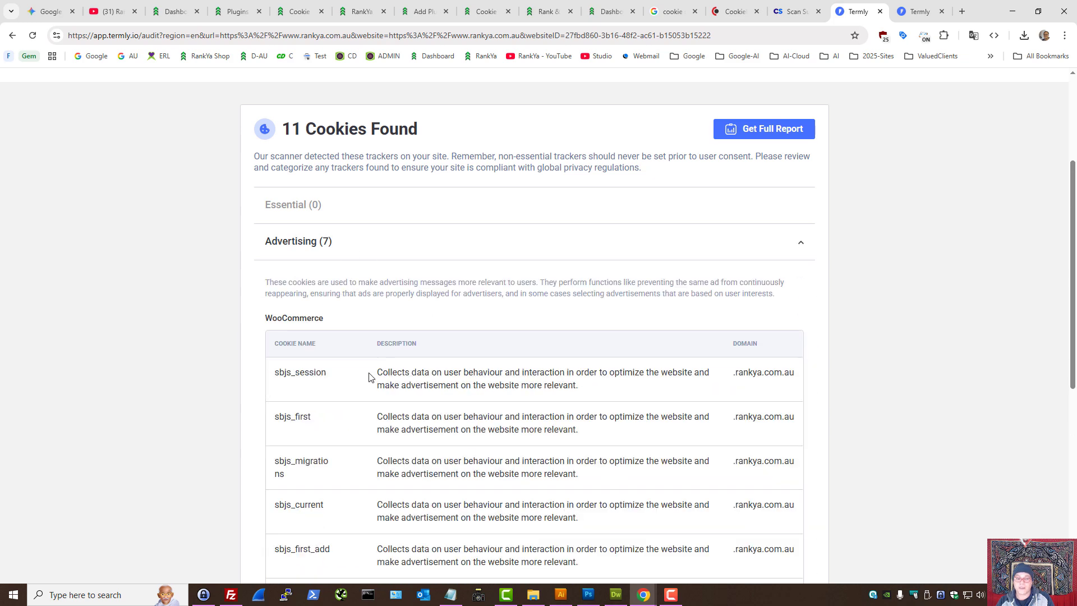
left_click_drag(369, 377, 595, 387)
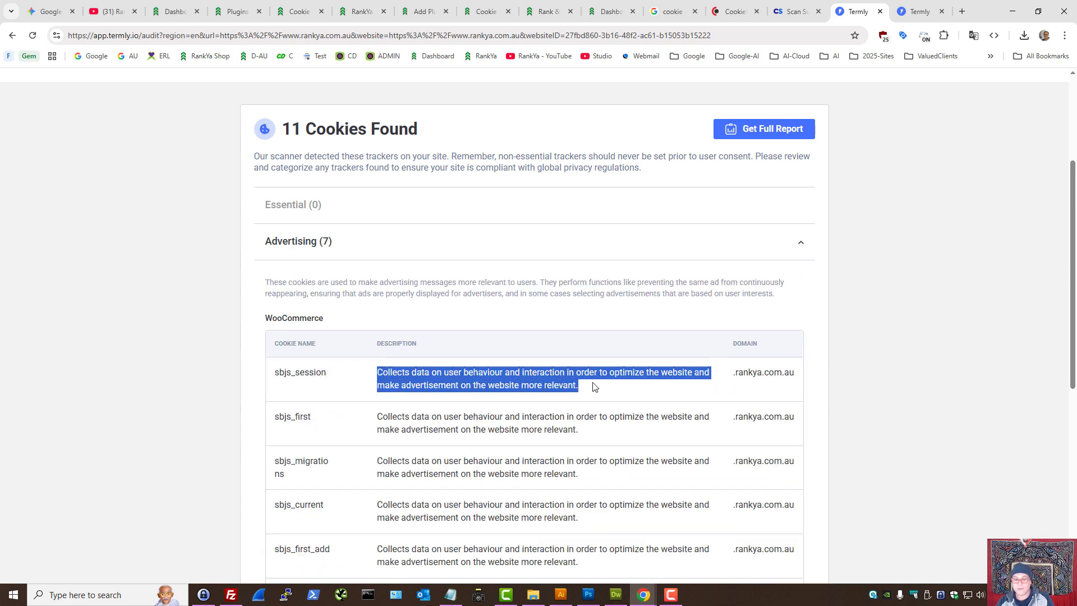
double_click(286, 373)
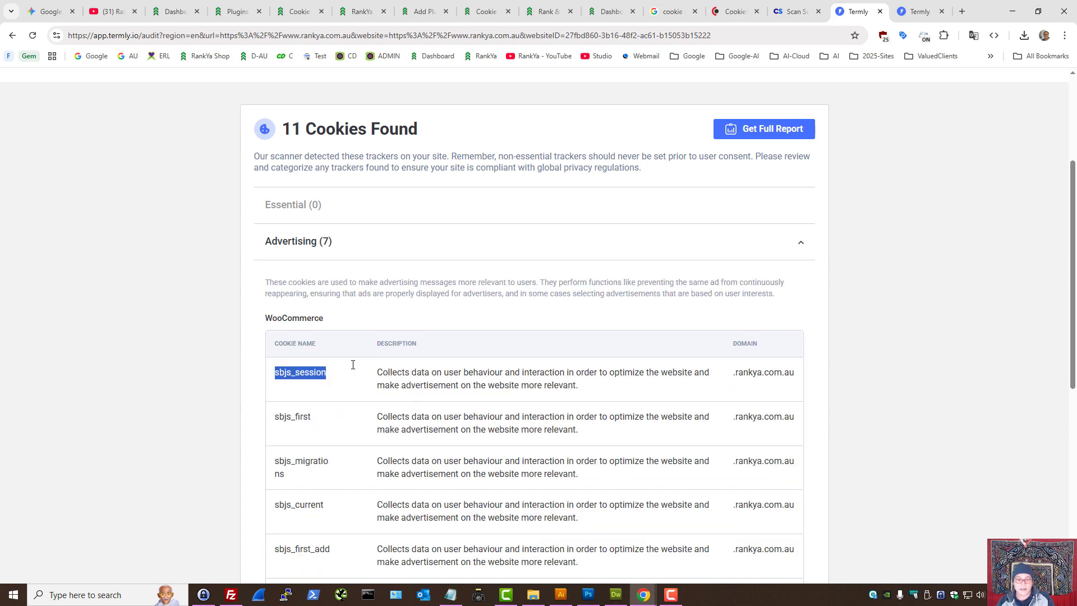
triple_click(750, 374)
double_click(303, 373)
triple_click(439, 374)
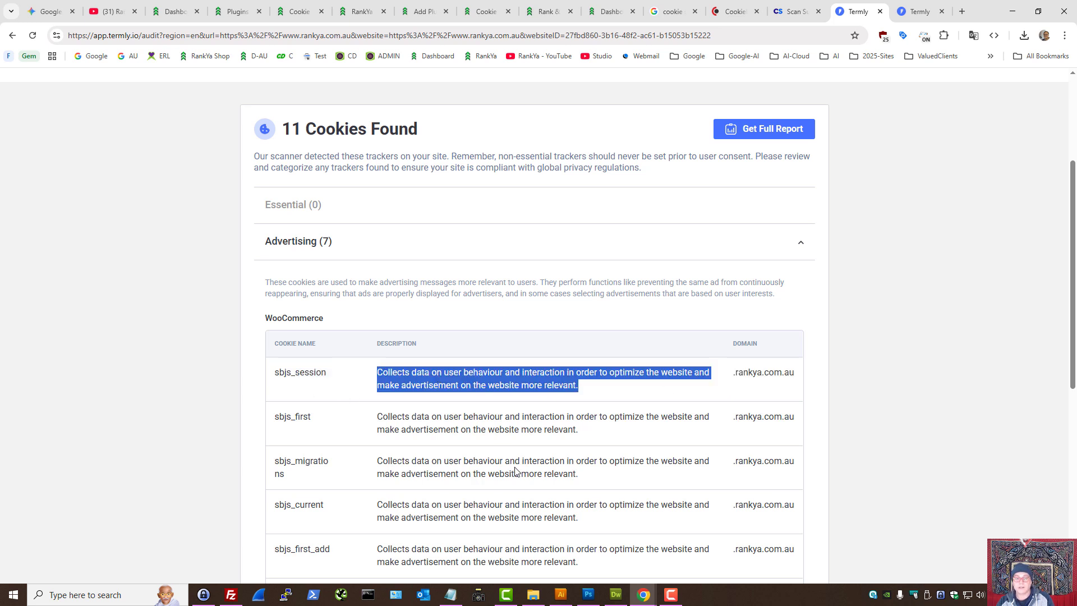
Look over the Cookie Consent cookie list, then reactivate the Pressidium Cookie Consent plugin from the installed plugins list.
left_click(298, 12)
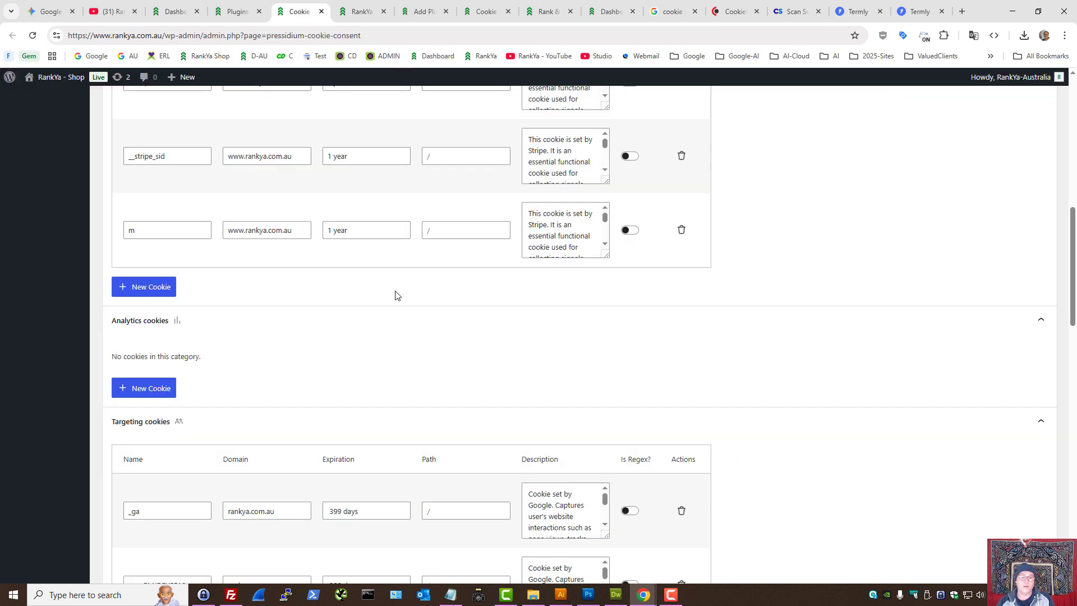
scroll(331, 334, "up", 10)
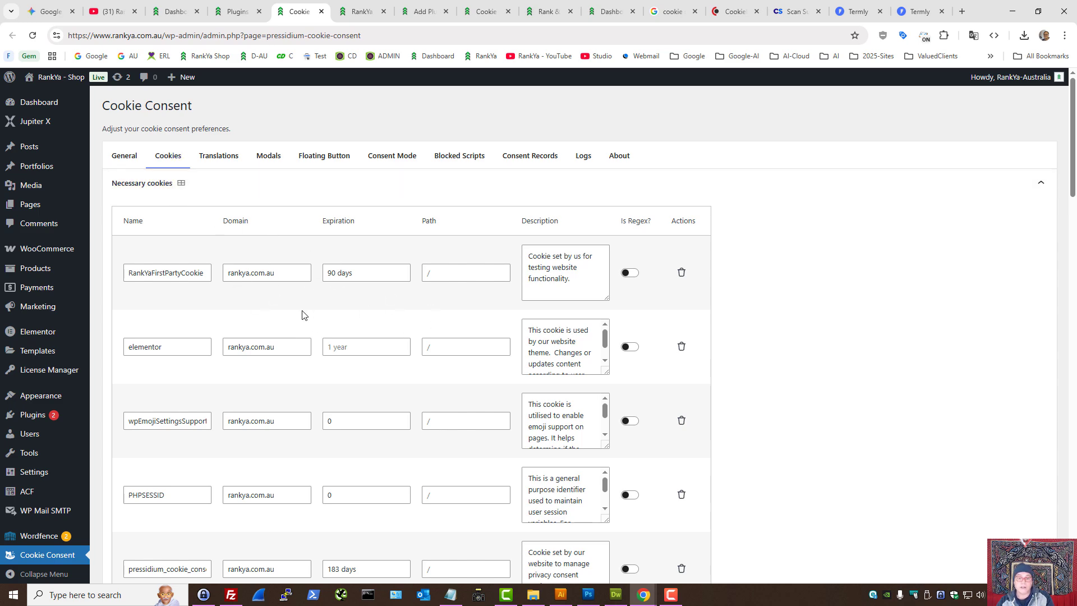
left_click(236, 11)
scroll(257, 437, "down", 4)
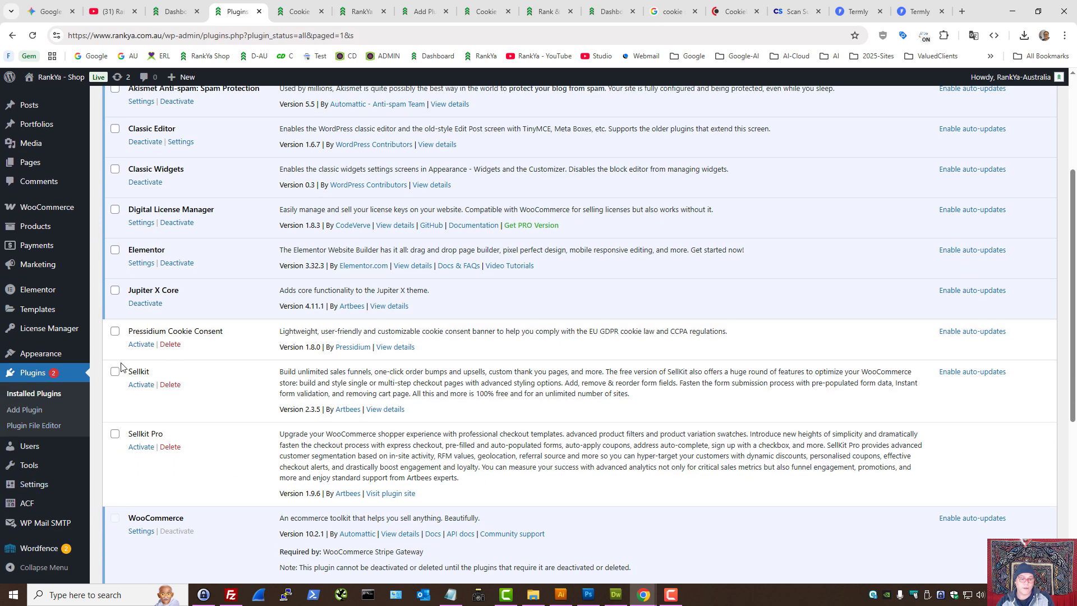
left_click(141, 344)
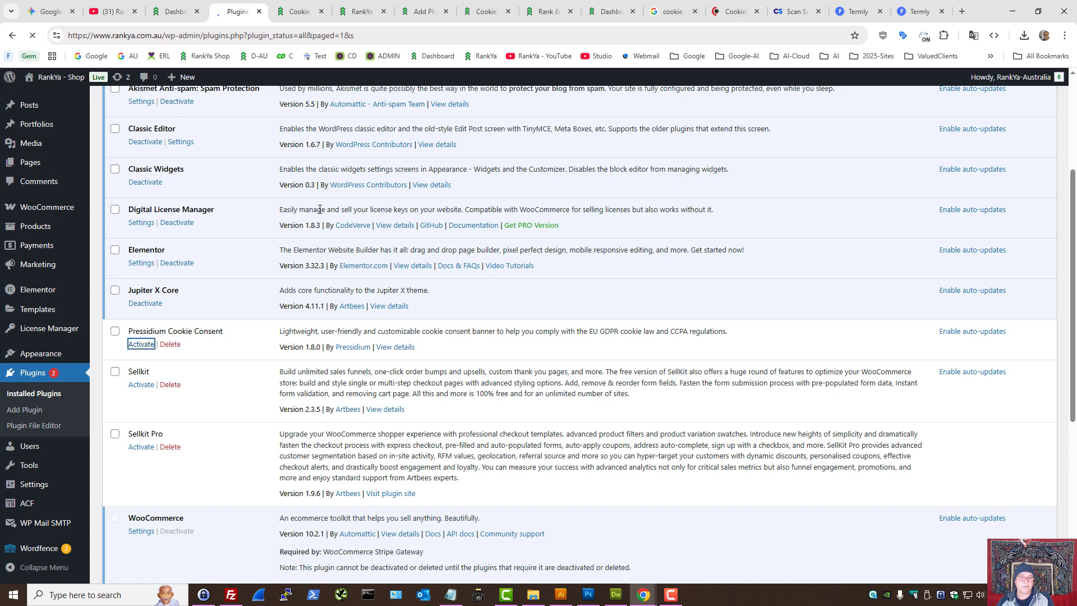
Reload the Cookie Consent settings page and look over the entries in its Necessary cookies list.
left_click(300, 11)
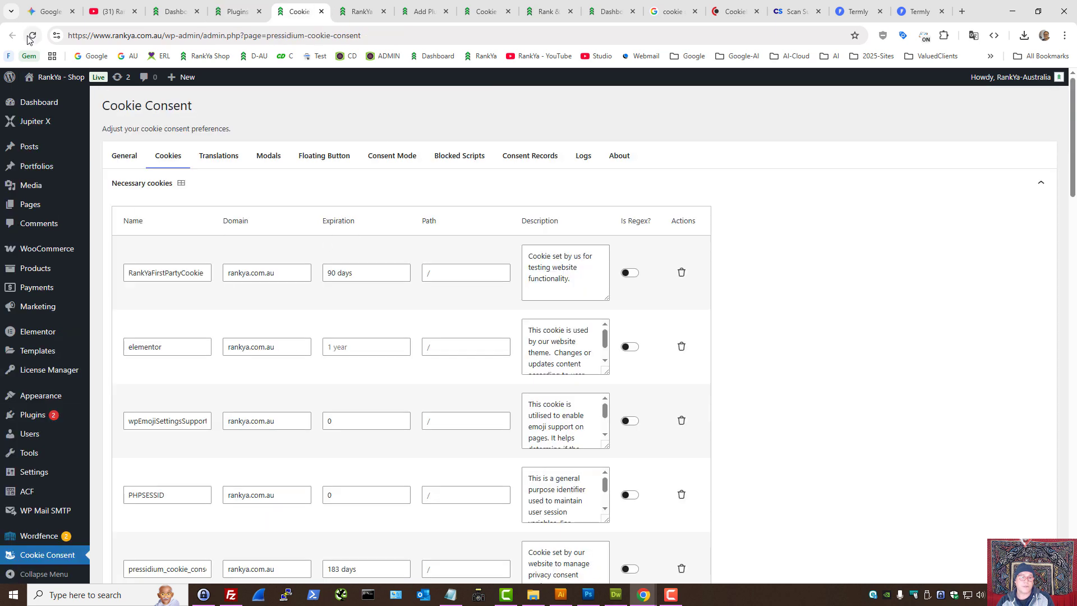
left_click(29, 36)
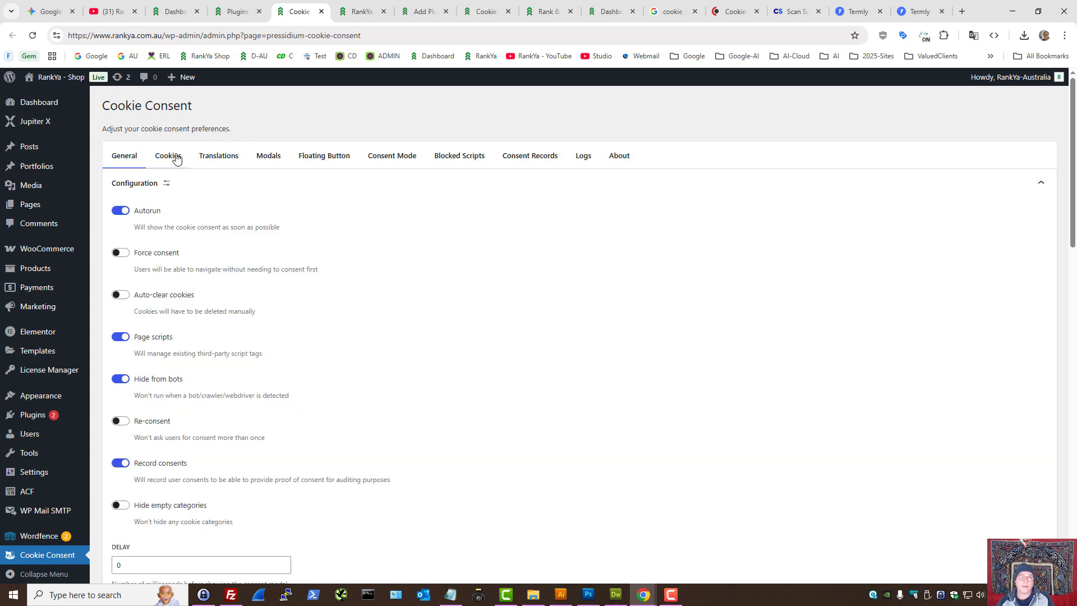
left_click(168, 155)
scroll(308, 329, "down", 3)
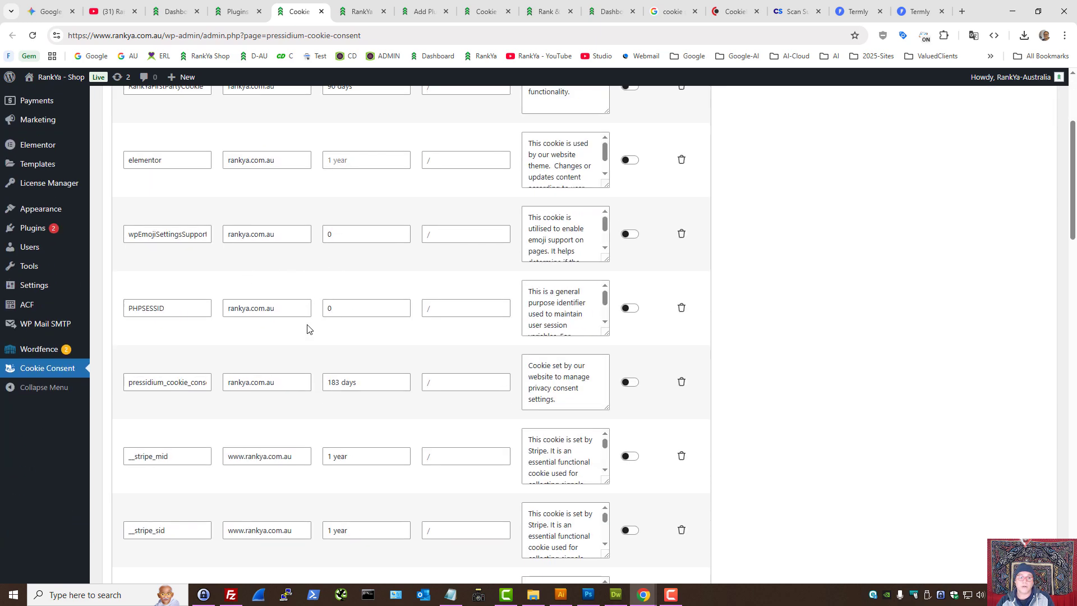
scroll(335, 368, "up", 3)
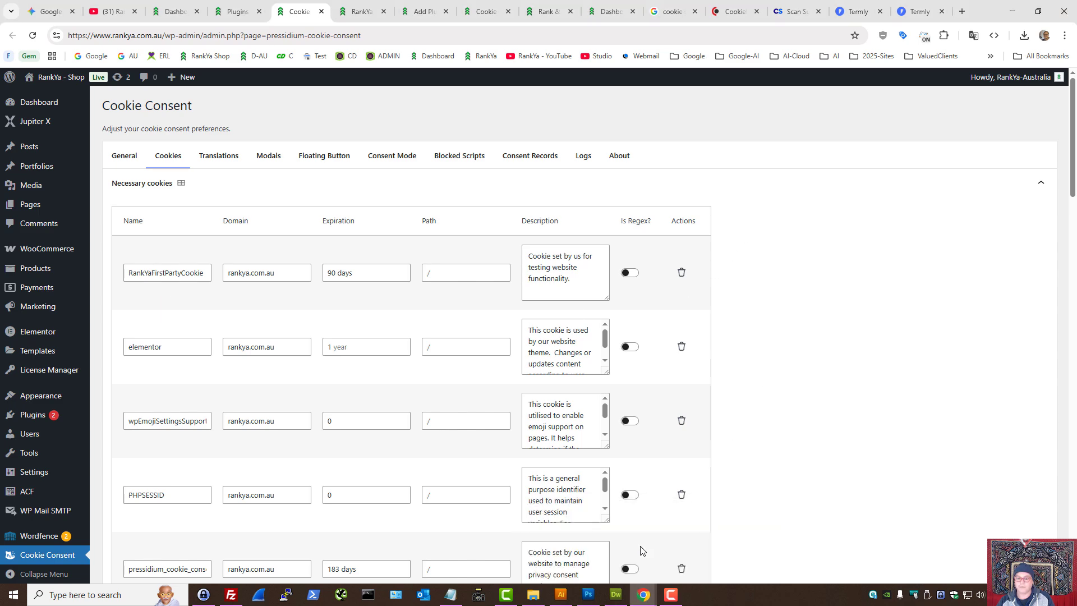
Switch to the incognito window and copy the cookie name __stripe_mid from the developer tools cookie table.
mouse_move(644, 595)
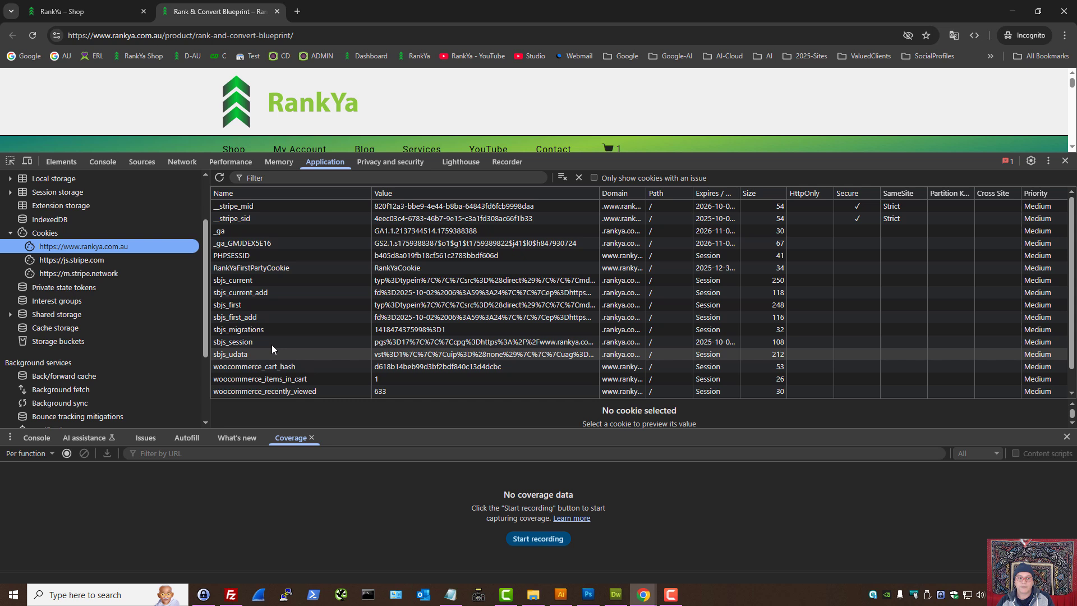
double_click(233, 207)
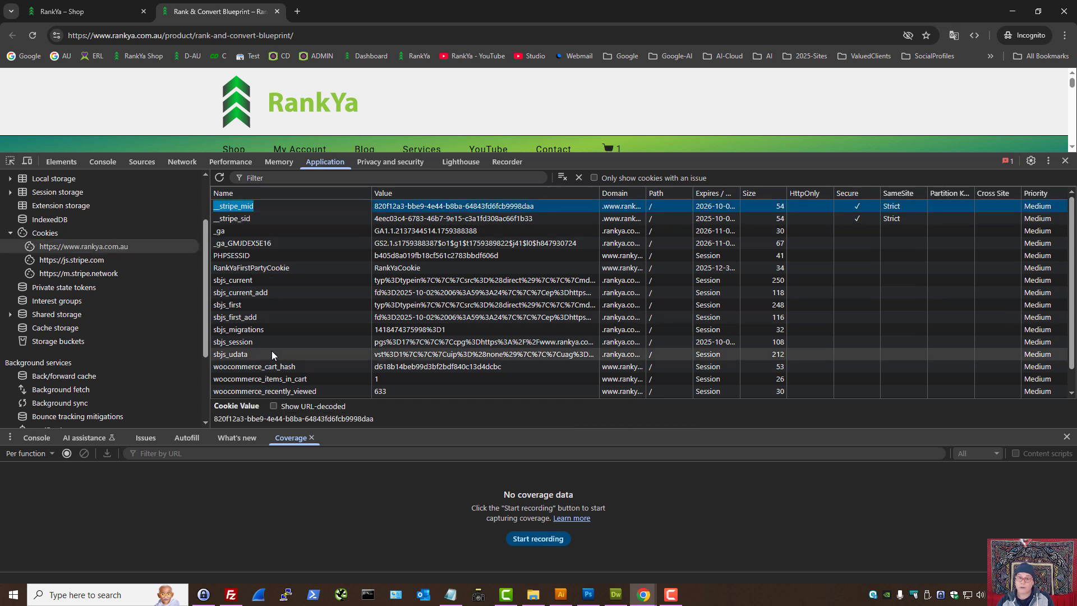
right_click(247, 209)
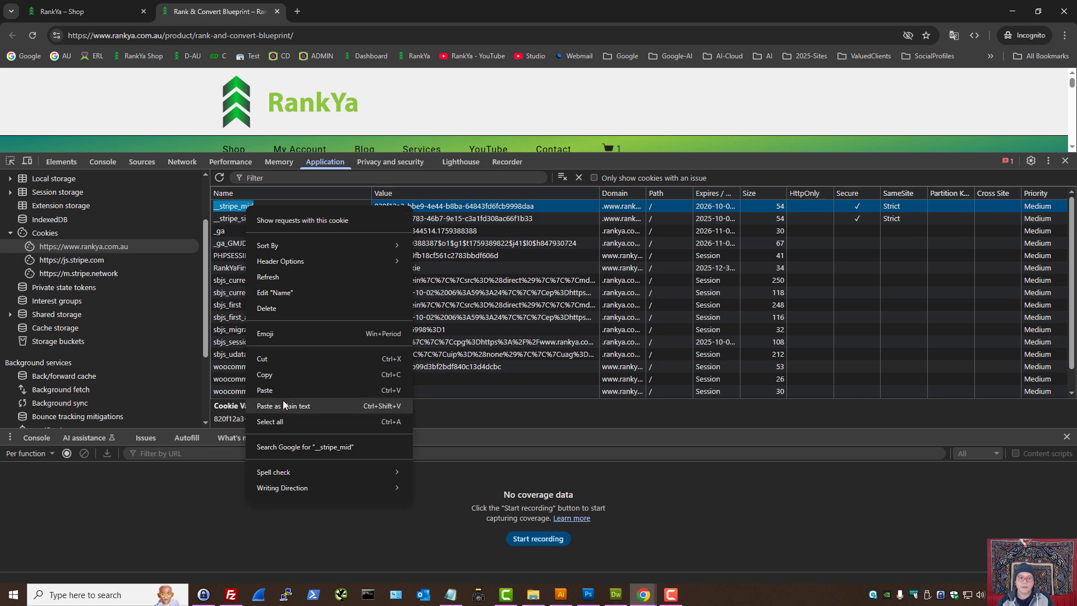
left_click(269, 372)
Return to the main browser window and search Google in a new tab for "cookie details __stripe_mid".
mouse_move(644, 594)
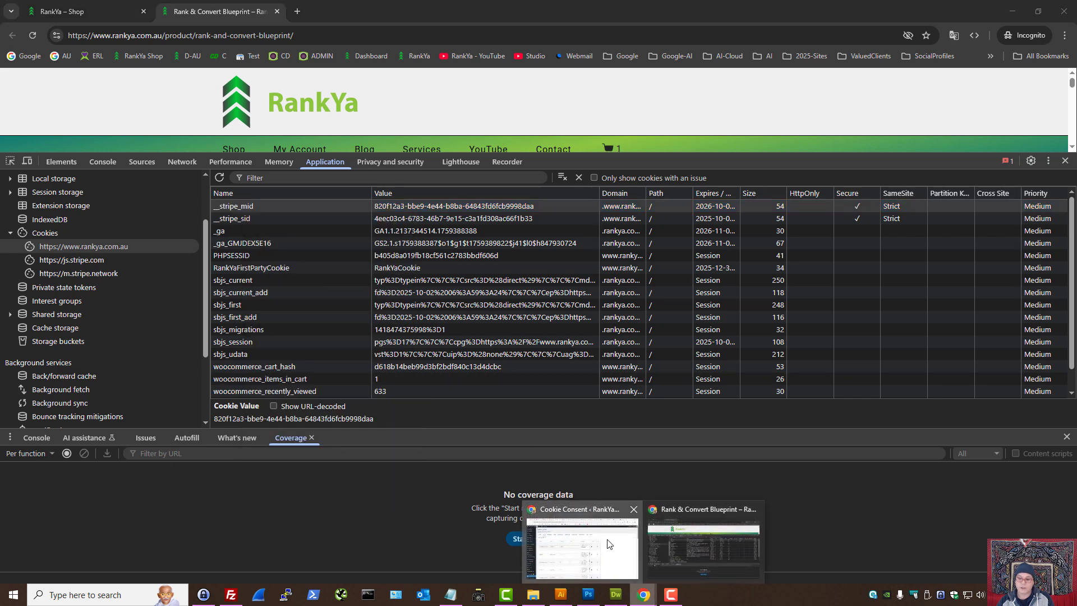
left_click(584, 547)
left_click(963, 11)
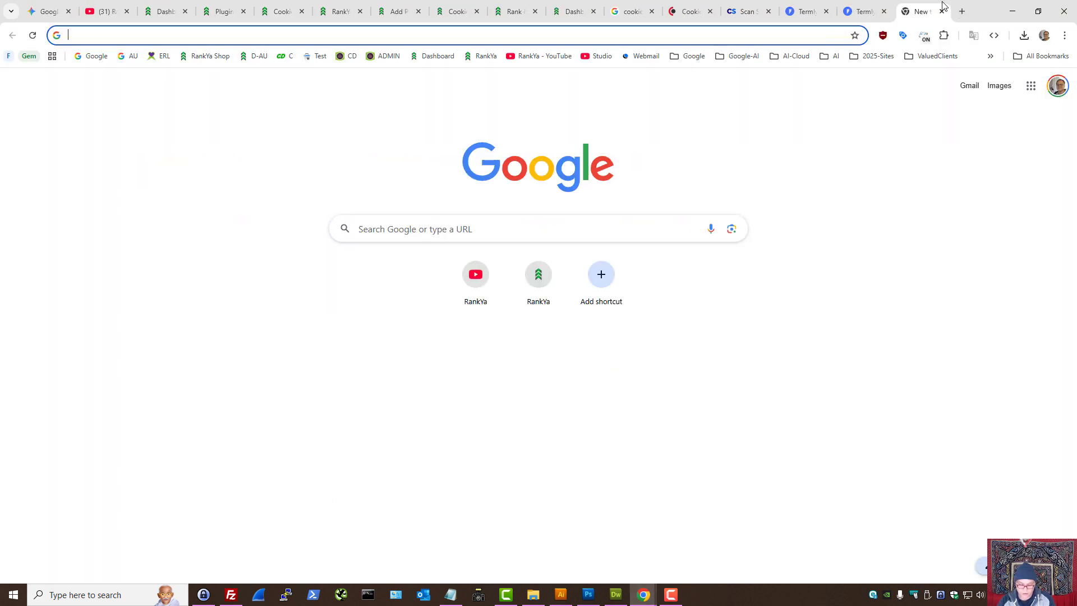
type("cookie details")
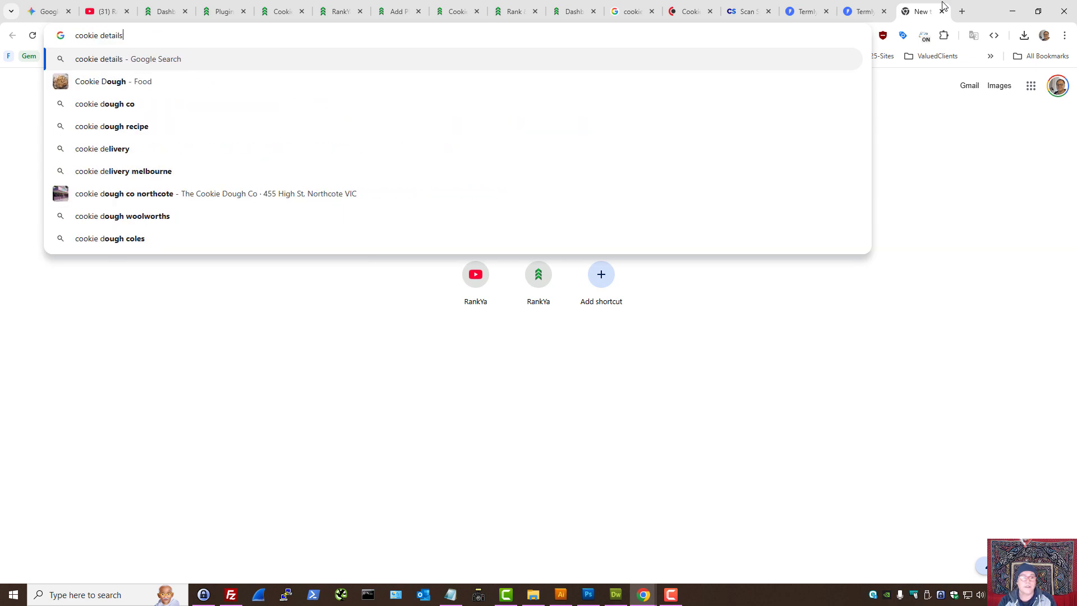
key("ctrl+v")
key("Return")
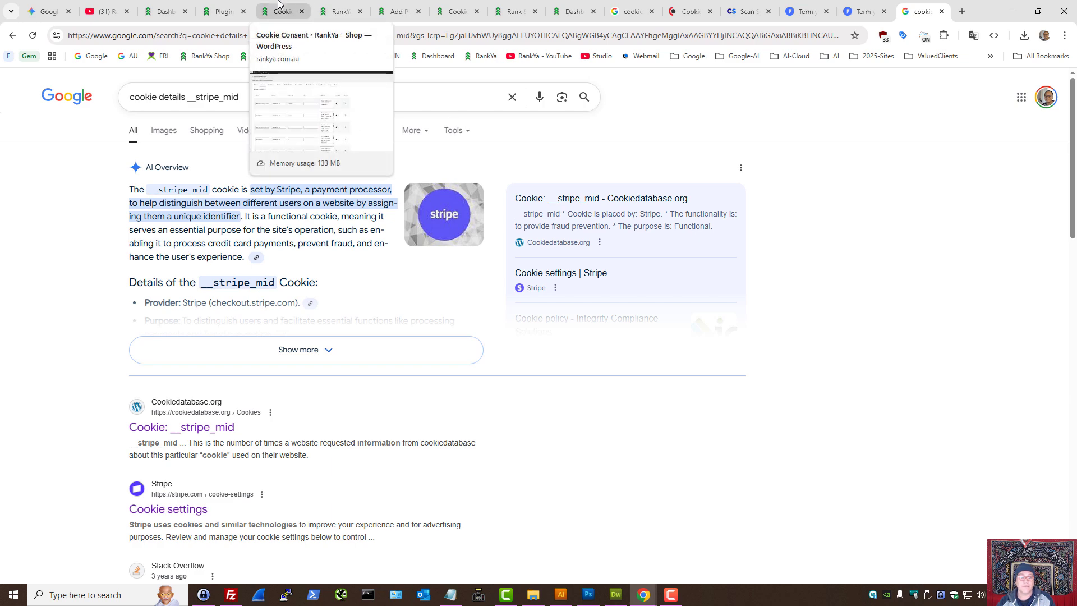
Go back to the Termly report and review the sbjs_session cookie's name, description and domain again.
left_click(804, 10)
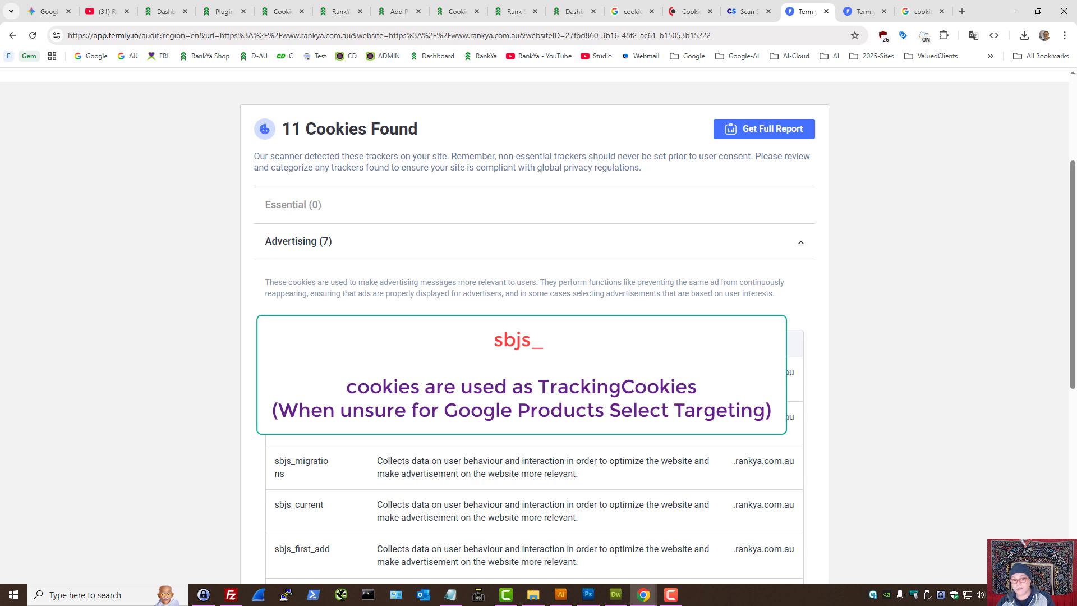
double_click(314, 373)
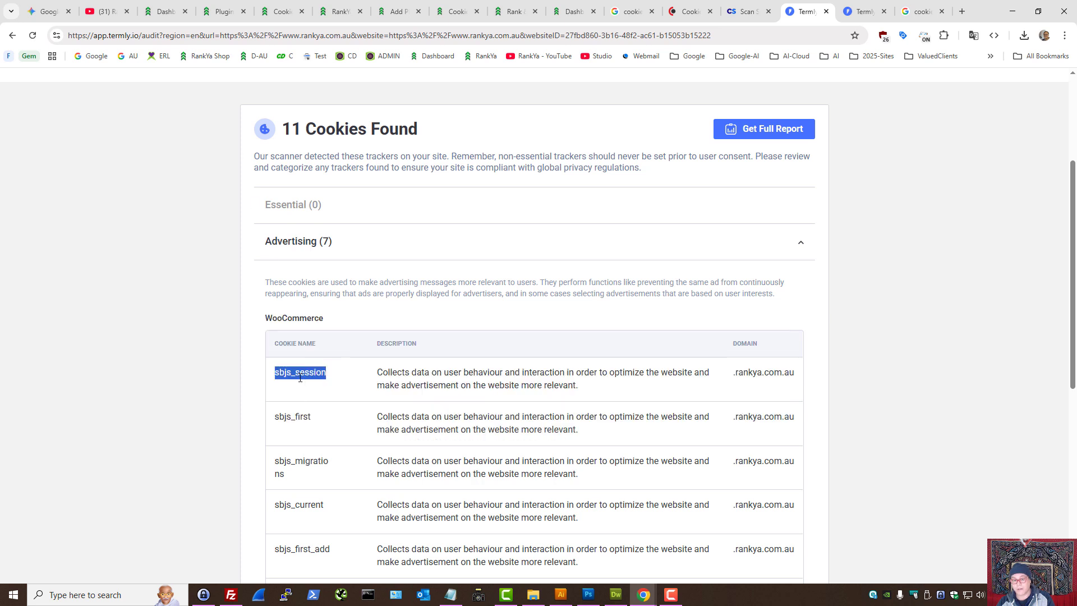
triple_click(464, 372)
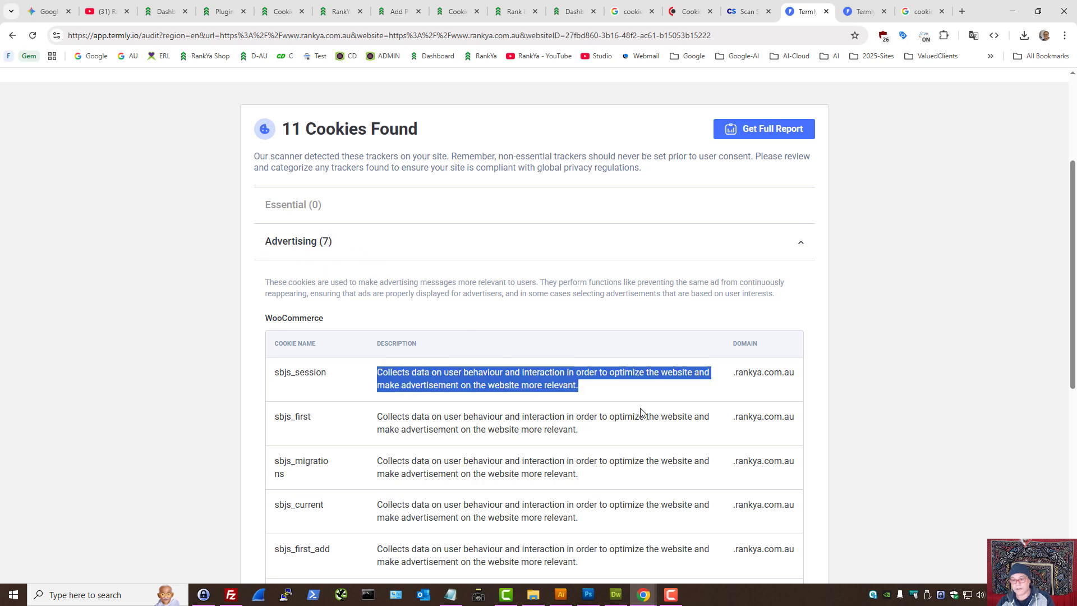
triple_click(752, 373)
Return to the Cookie Consent cookie list and check the name and expiration of the __stripe_mid entry.
key("ctrl+5")
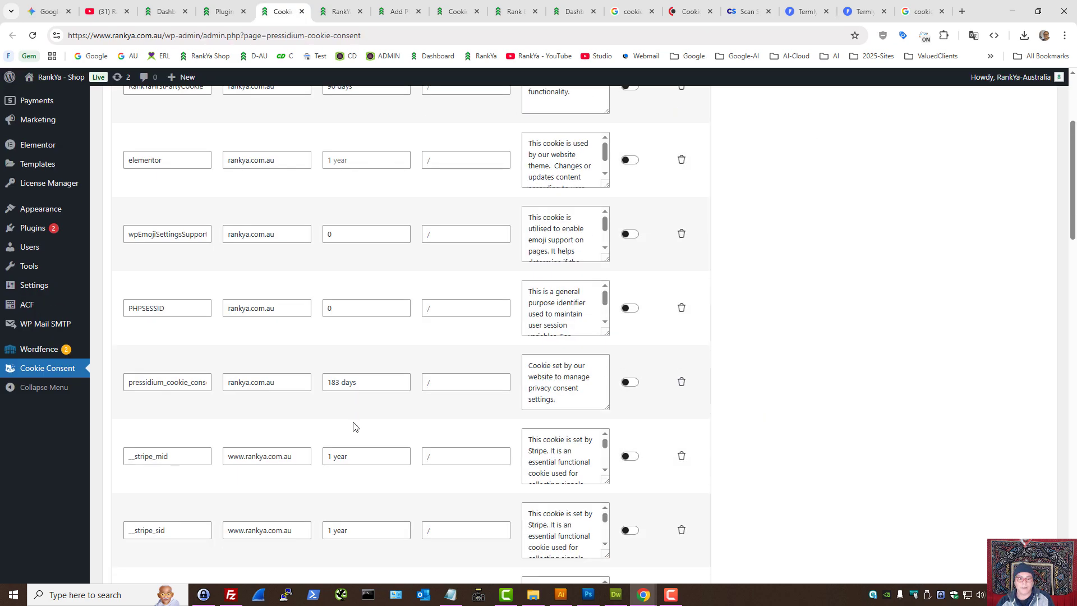
scroll(194, 427, "down", 3)
double_click(142, 269)
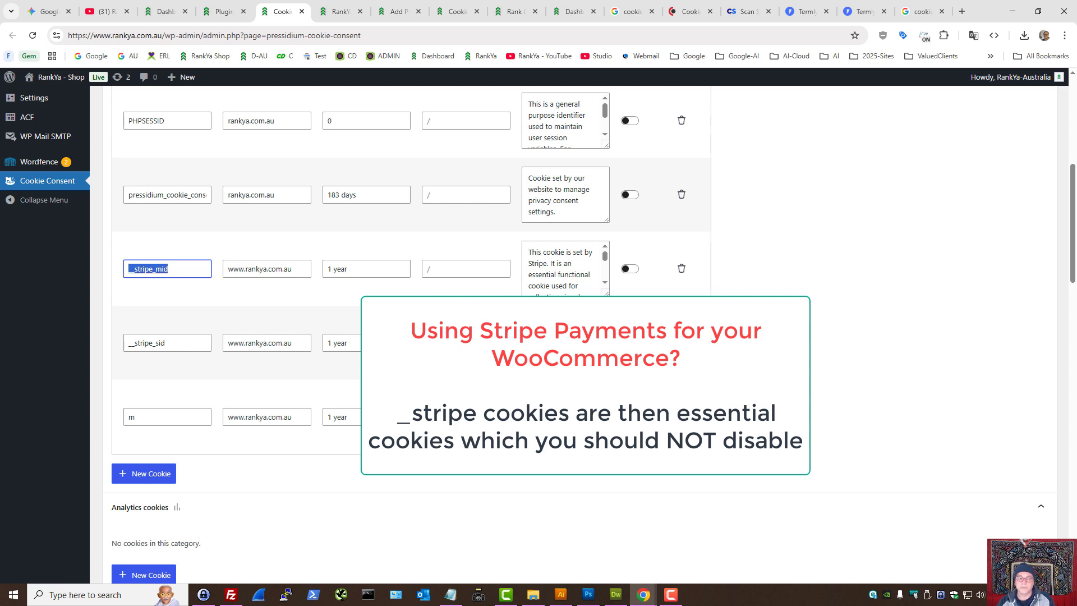
double_click(340, 270)
key("ctrl+a")
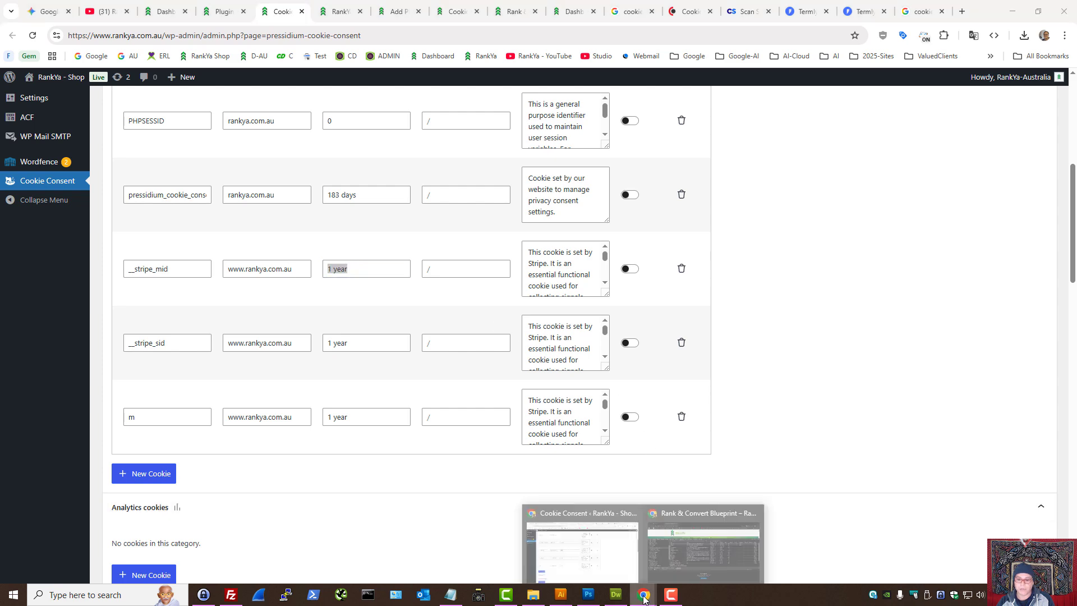
In the incognito cookie table, check the expiry date of __stripe_mid and highlight the cookie name __stripe_sid.
left_click(707, 541)
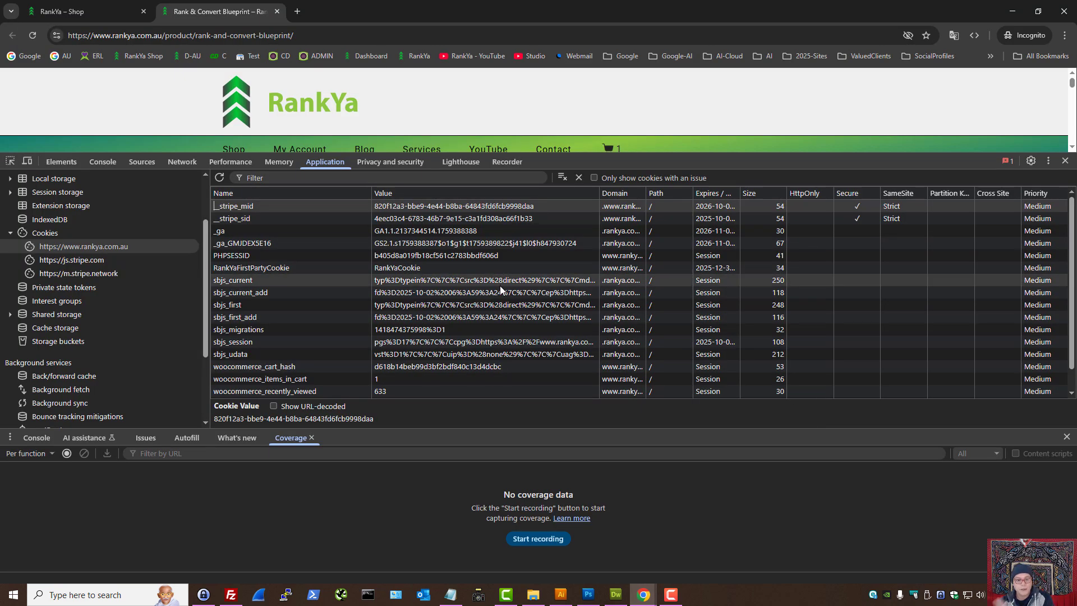
double_click(710, 206)
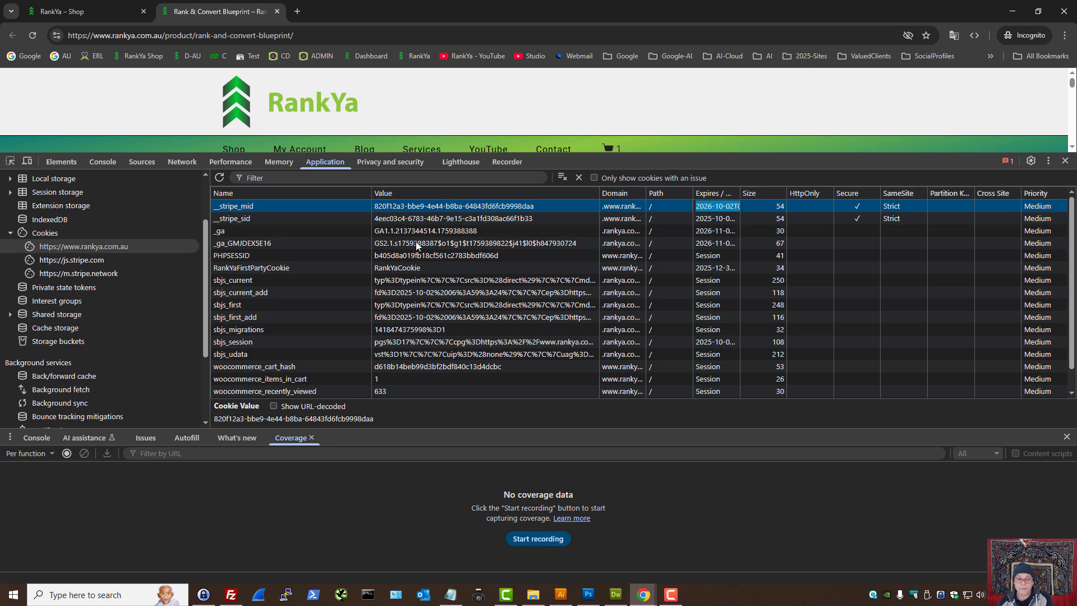
left_click(242, 225)
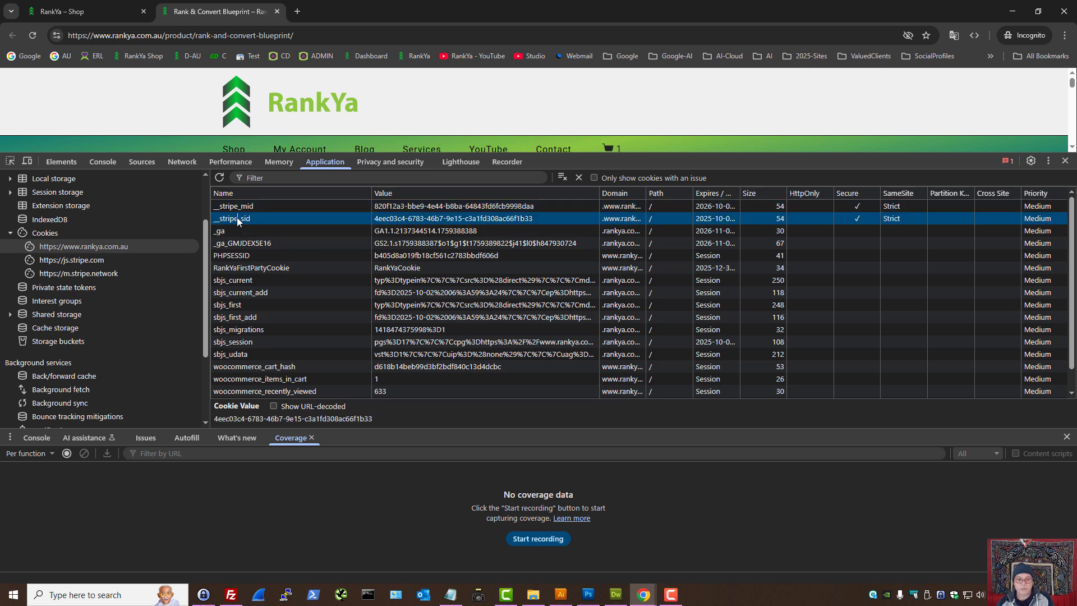
double_click(238, 221)
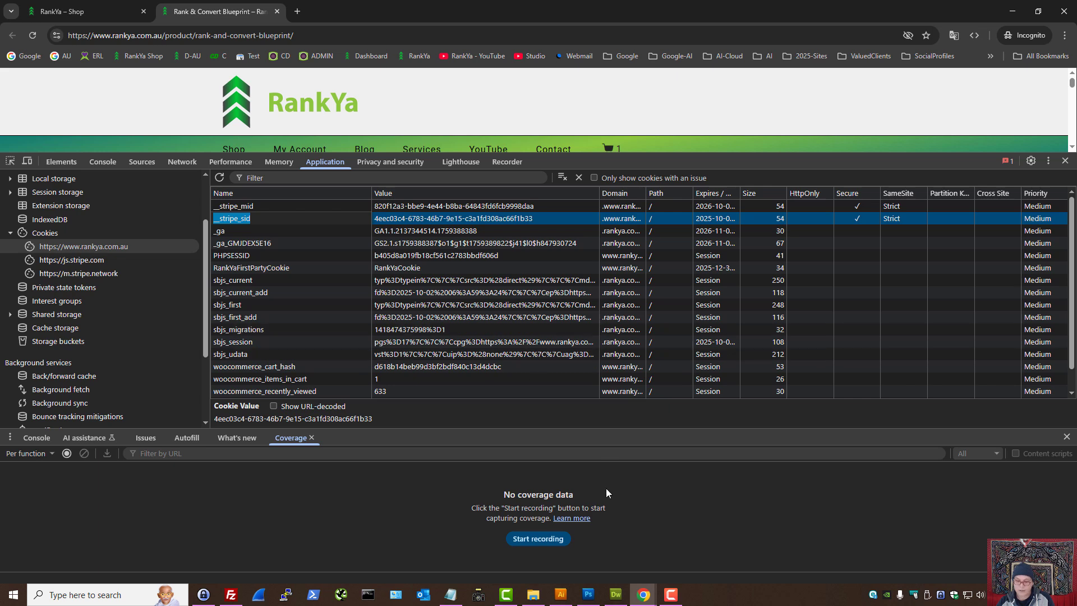
Switch back to the main browser window and search Google for "cookie details __stripe_sid".
mouse_move(644, 594)
left_click(577, 545)
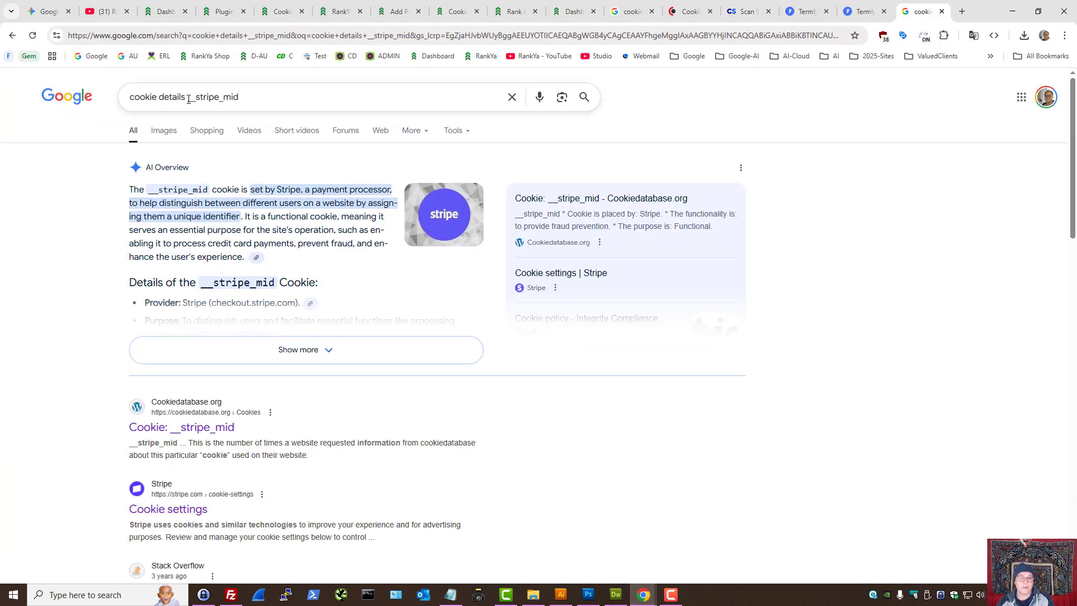
left_click_drag(187, 98, 288, 96)
key("ctrl+v")
key("Return")
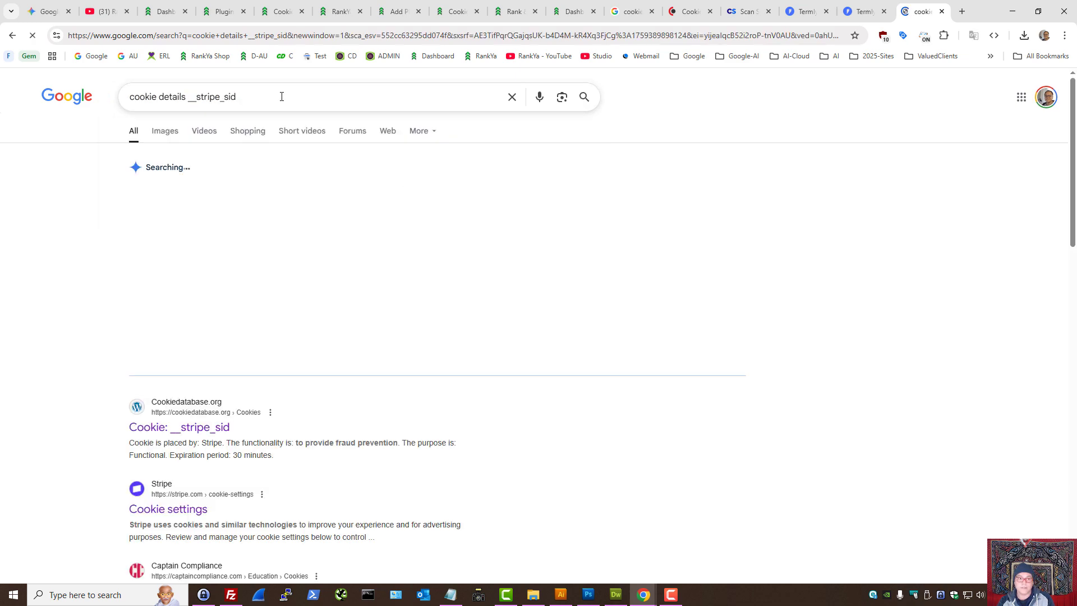
Open Stripe's Cookie settings search result in a new tab, expand the Advertising cookies and browse the list.
middle_click(145, 520)
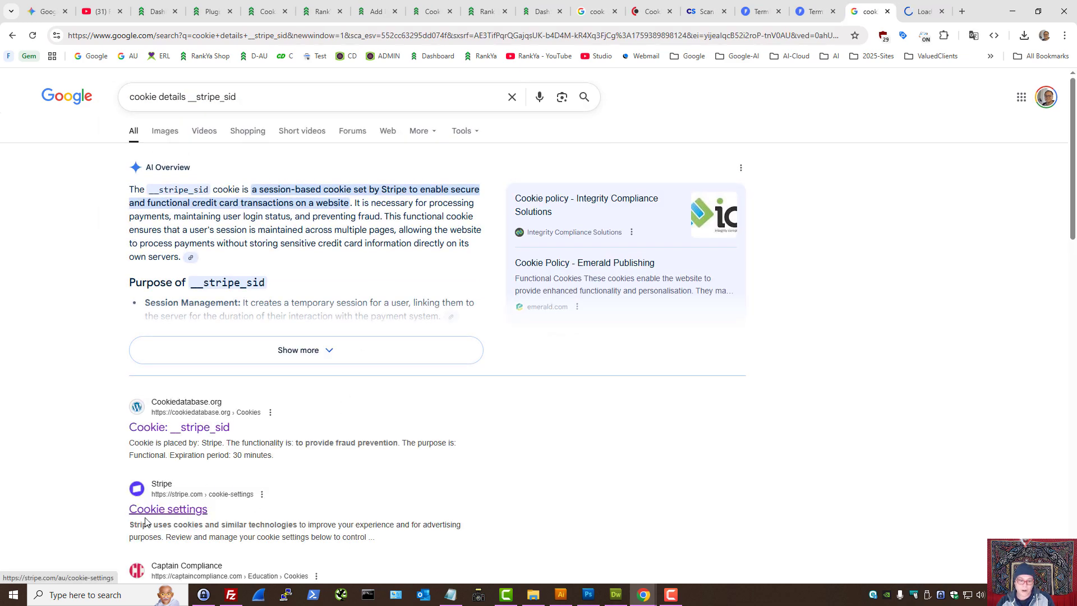
left_click(923, 11)
scroll(449, 337, "down", 3)
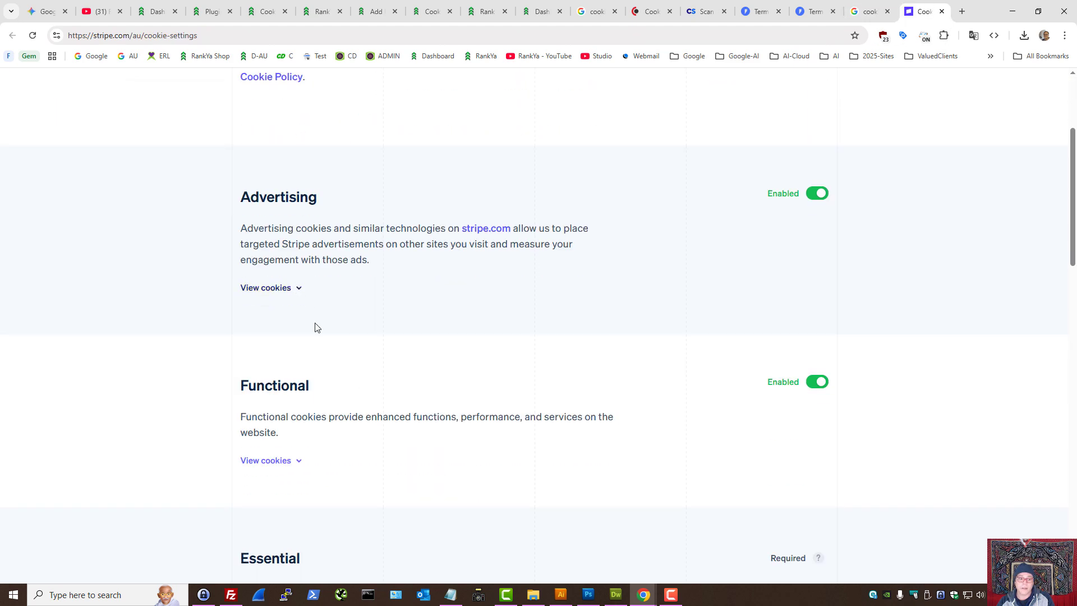
left_click(283, 289)
scroll(303, 414, "down", 20)
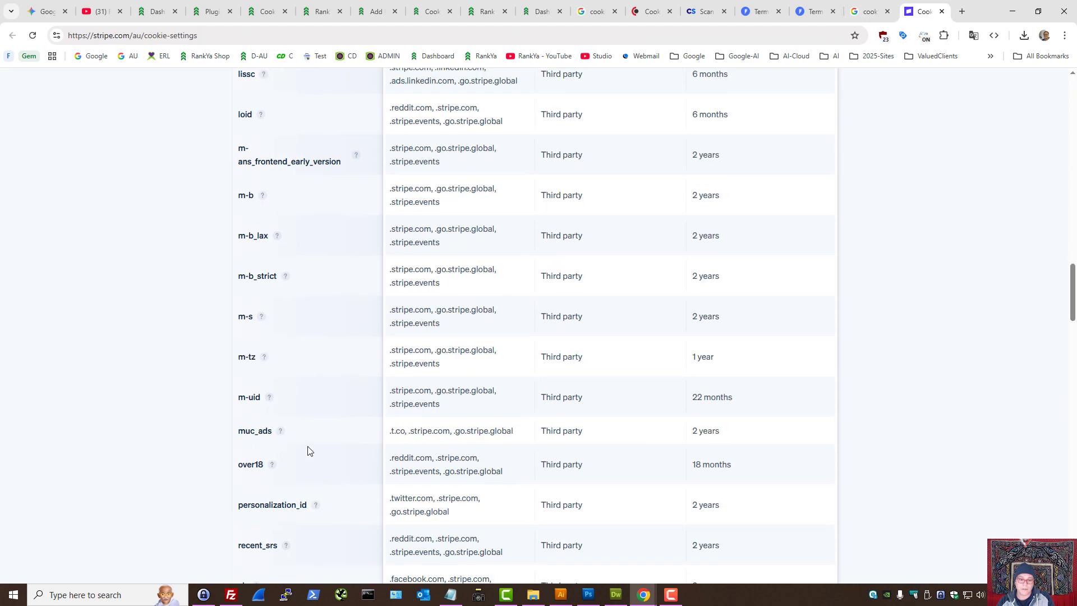
scroll(276, 185, "down", 7)
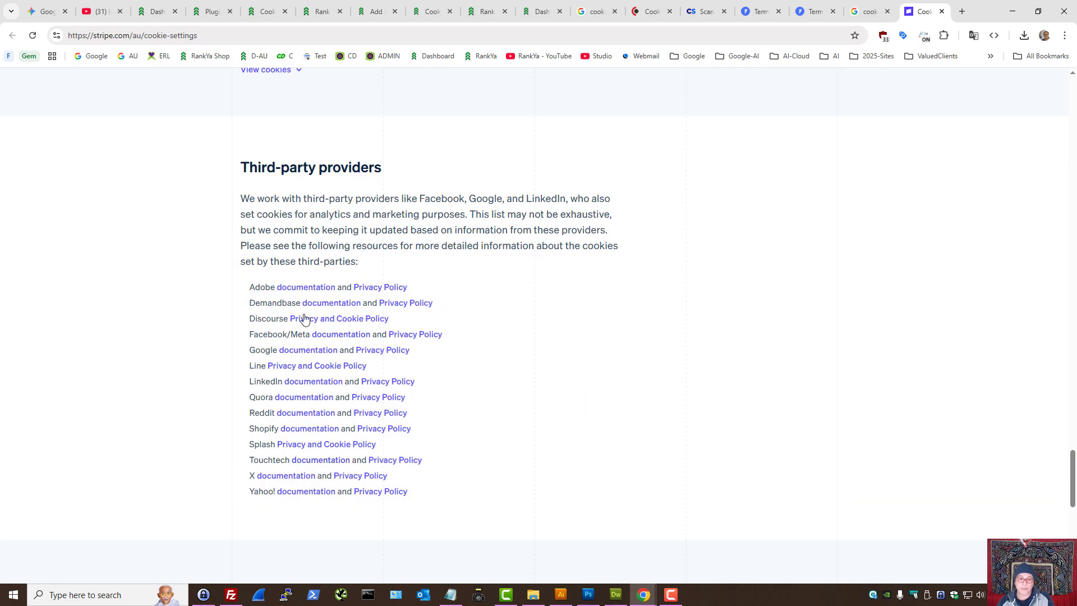
scroll(474, 341, "up", 20)
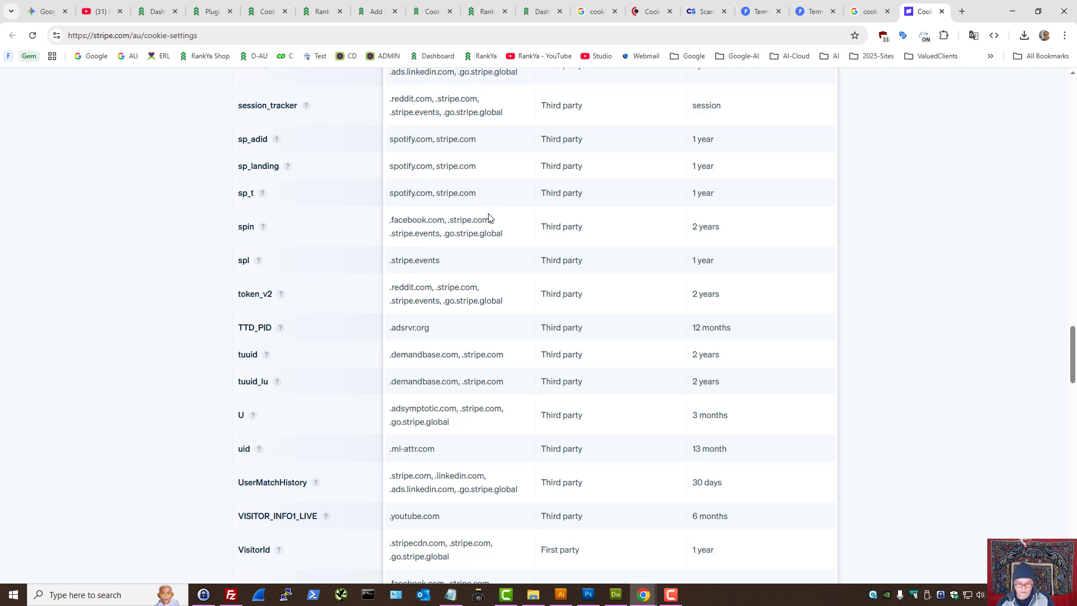
Expand the Essential cookies on Stripe's page and find __stripe_sid with the in-page search.
key("ctrl+f")
scroll(460, 325, "down", 10)
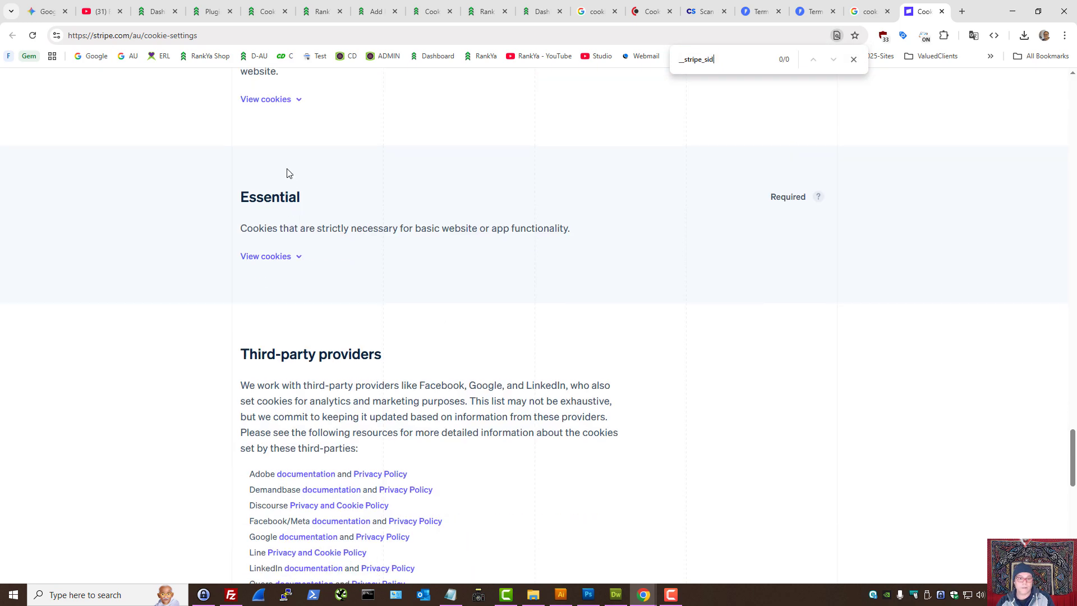
left_click(290, 262)
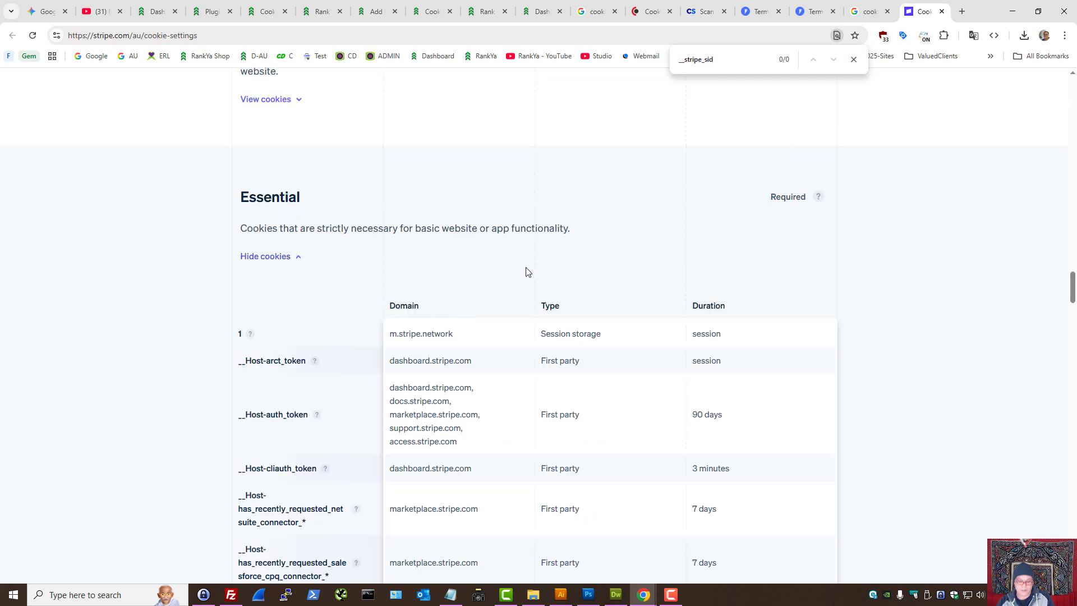
key("Return")
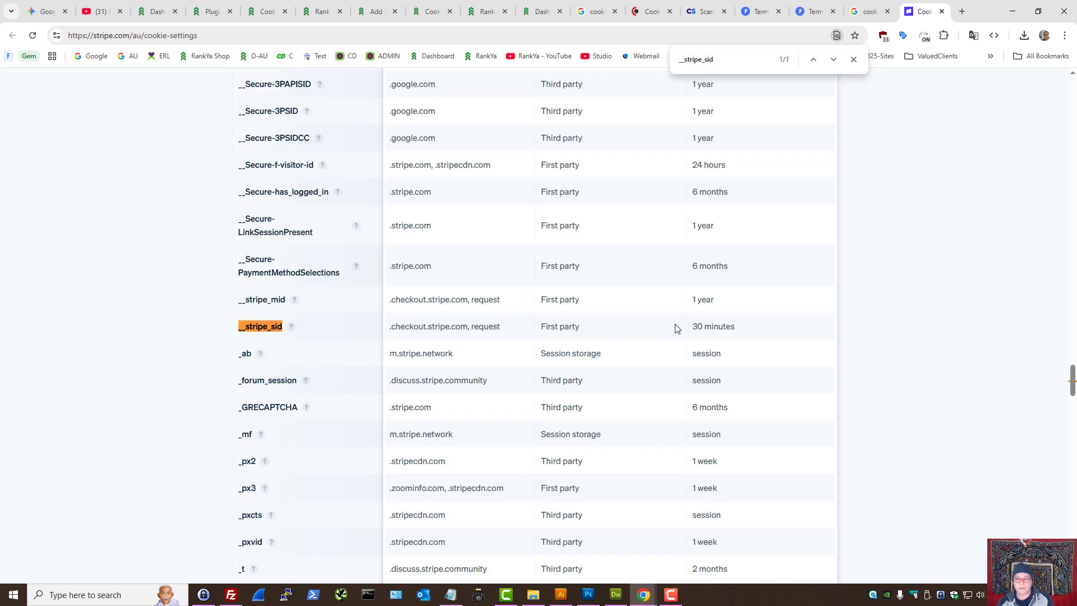
Highlight the duration listed for __stripe_sid and check the domain in the same row.
triple_click(703, 326)
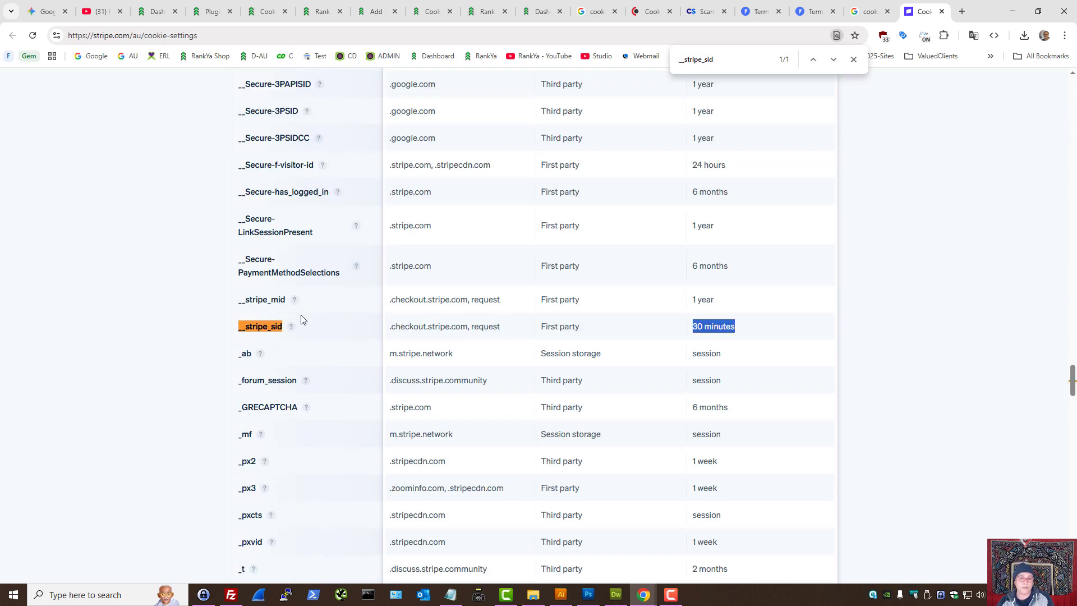
right_click(709, 330)
left_click(726, 344)
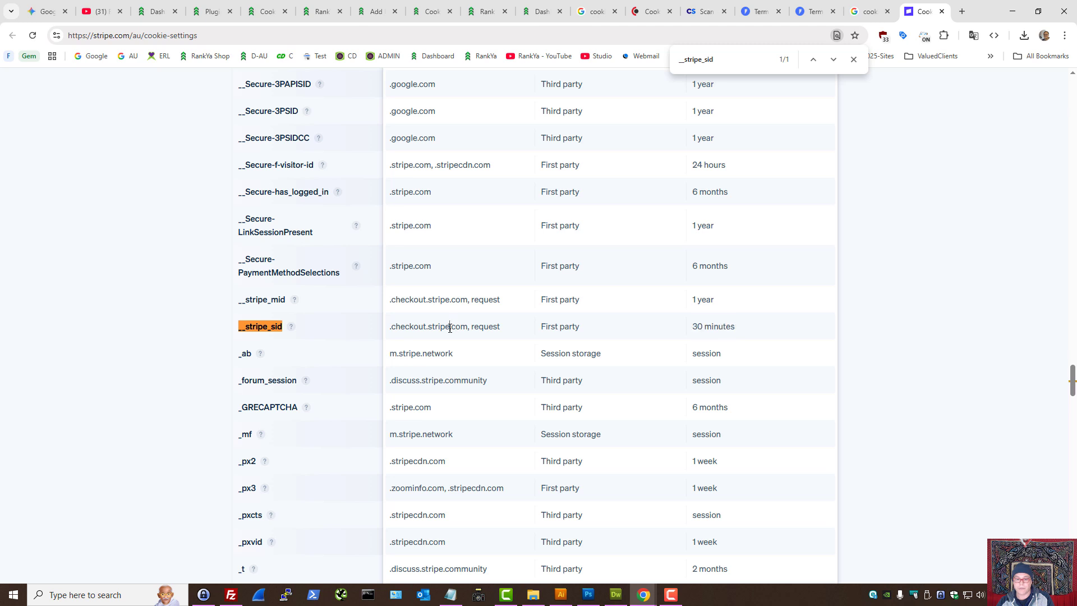
triple_click(452, 326)
left_click(834, 58)
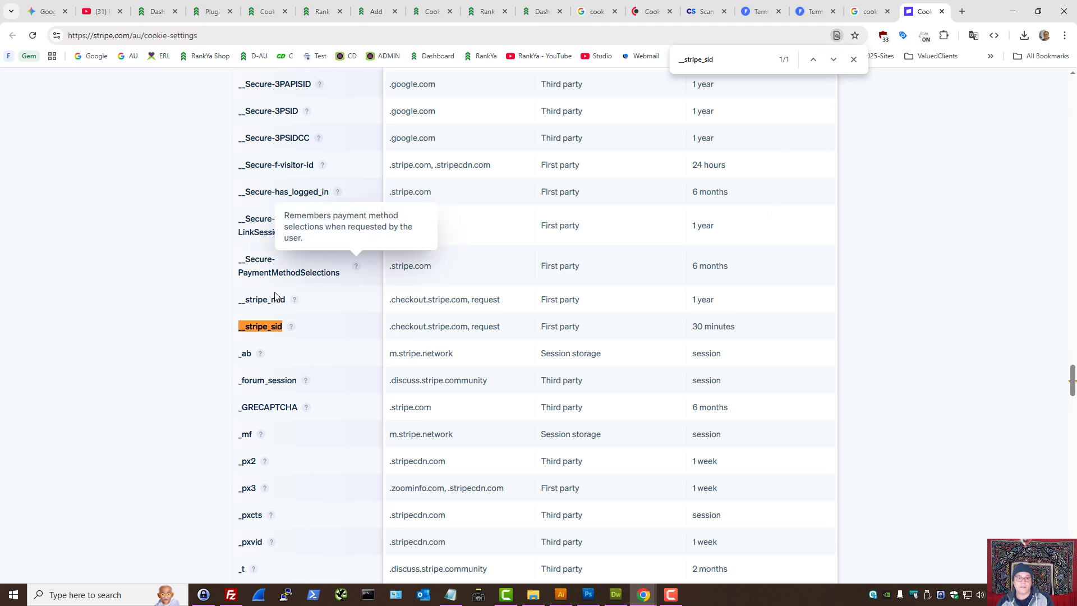
Return to the Cookie Consent cookie list and set the expiration of the __stripe_sid entry to 30 minutes.
left_click(267, 11)
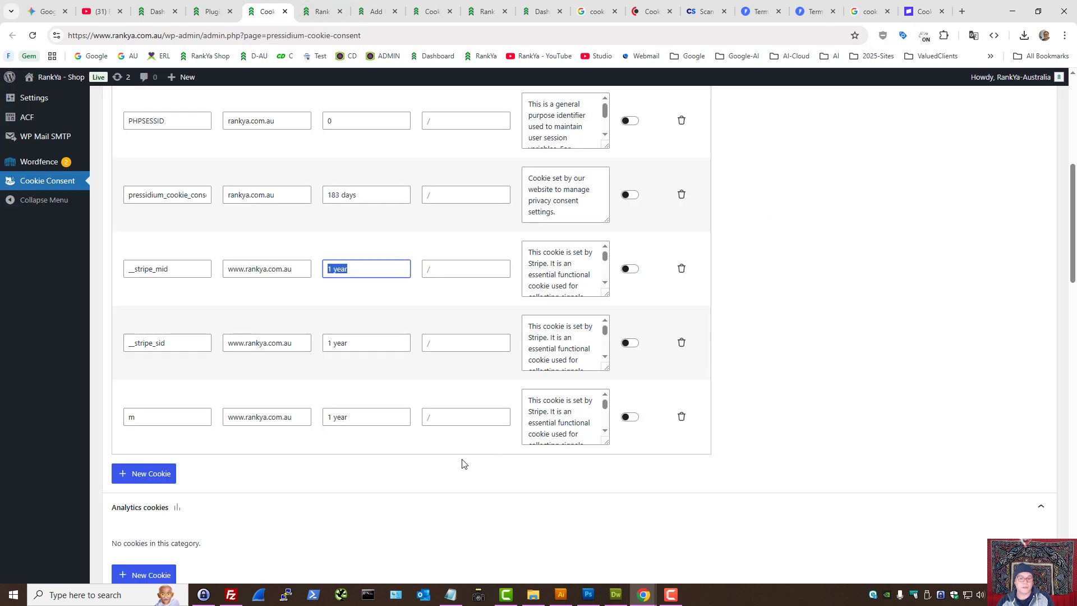
triple_click(330, 345)
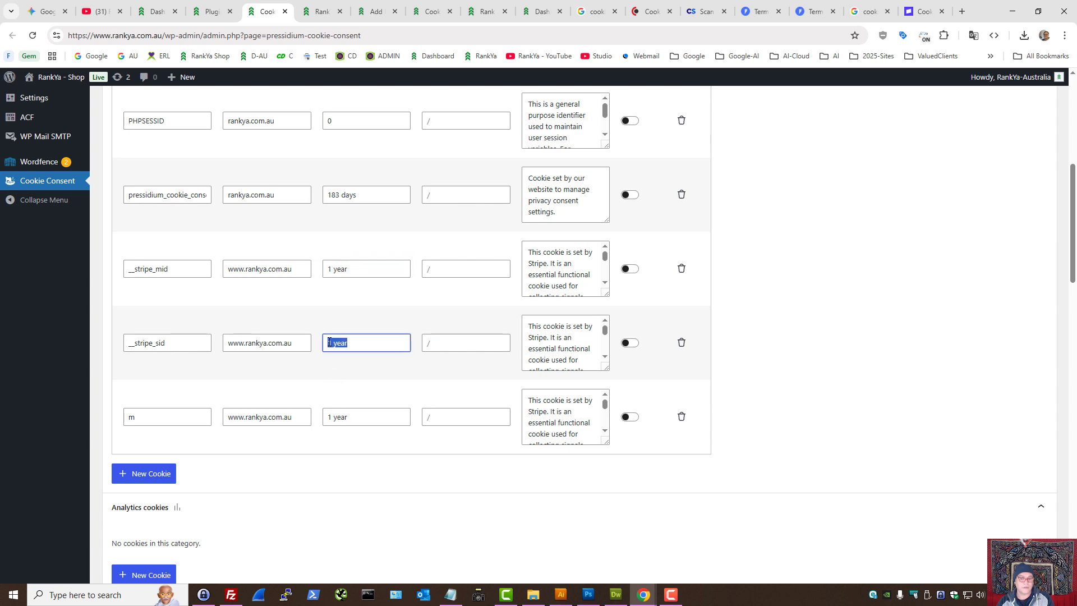
type("30 minutes")
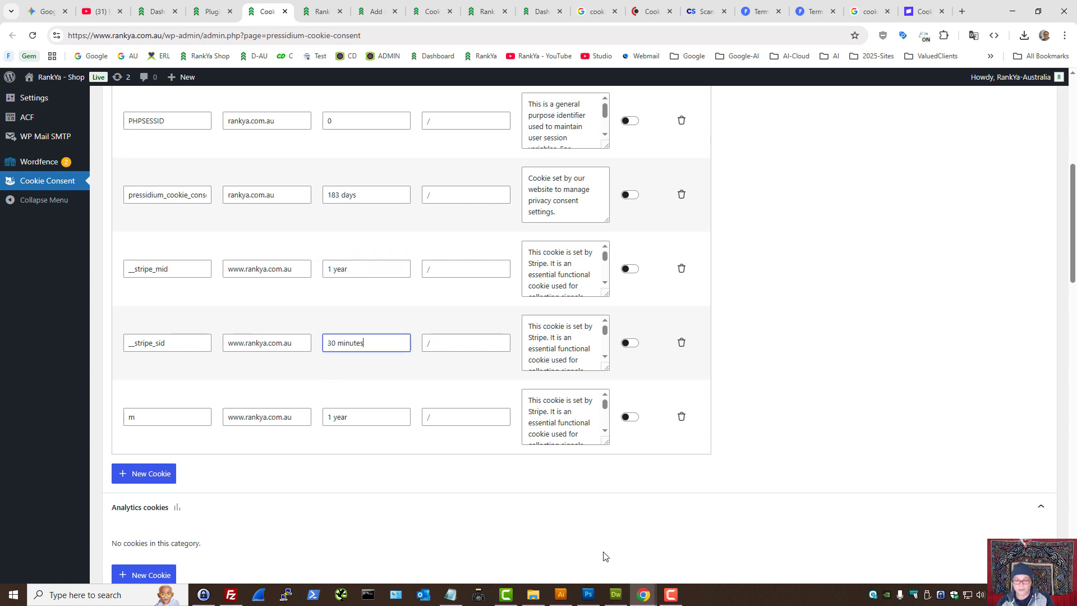
Switch to the incognito window and check the expiry date of __stripe_sid in its cookie table.
left_click(653, 595)
left_click(681, 558)
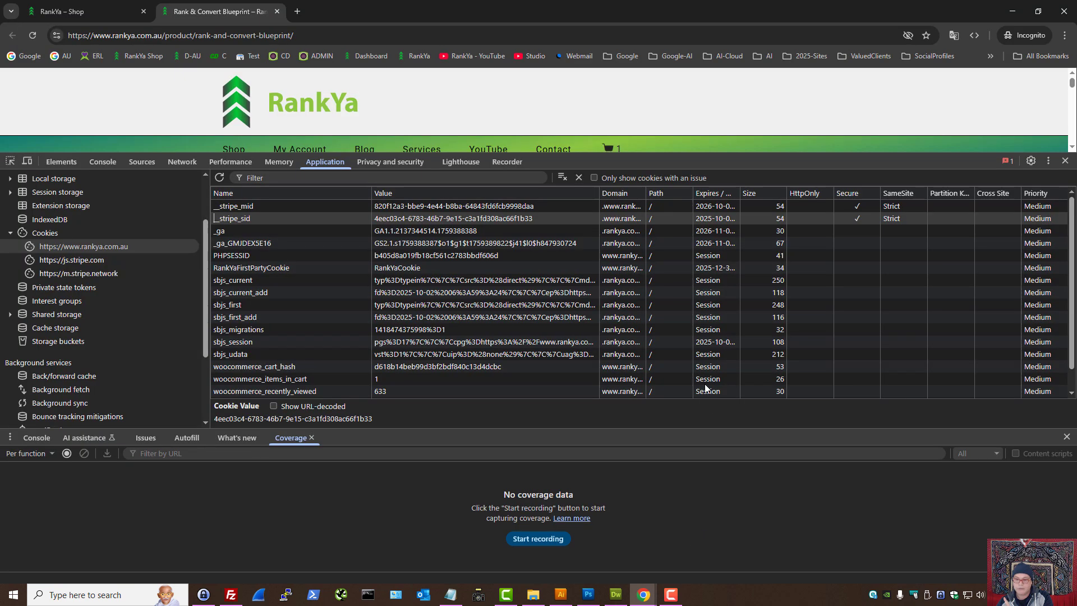
double_click(714, 219)
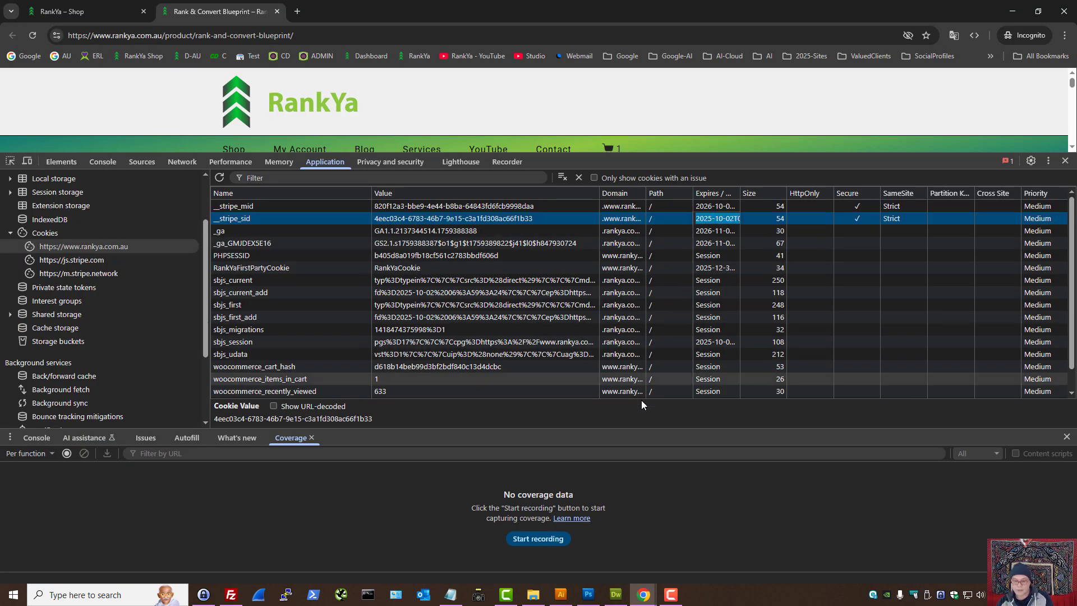
Go back to Cookie Consent and review the __stripe_sid entry's domain and full description, enlarging the description field.
mouse_move(644, 595)
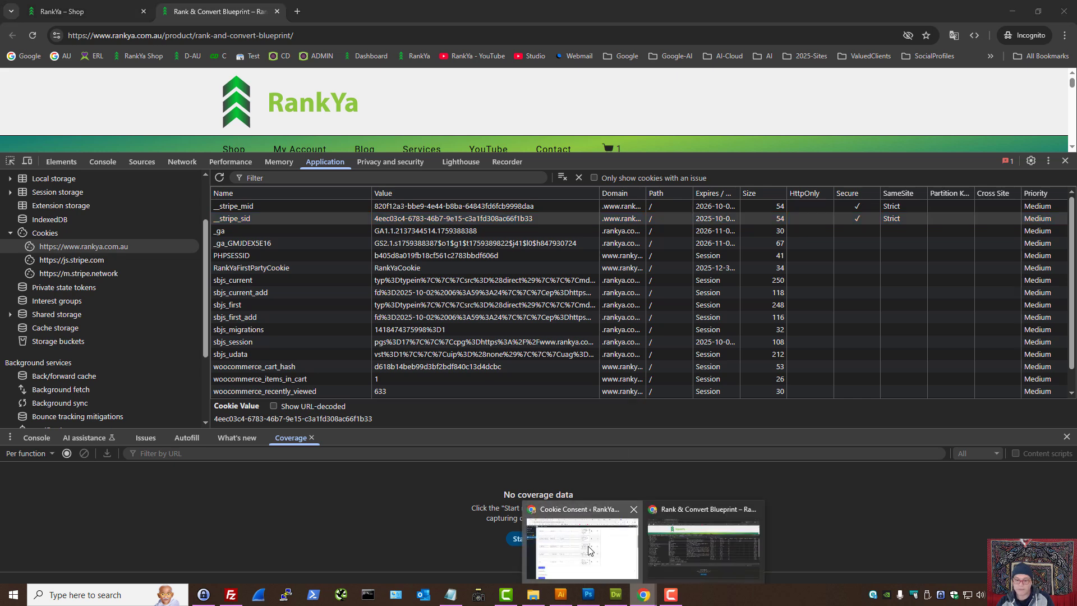
left_click(583, 544)
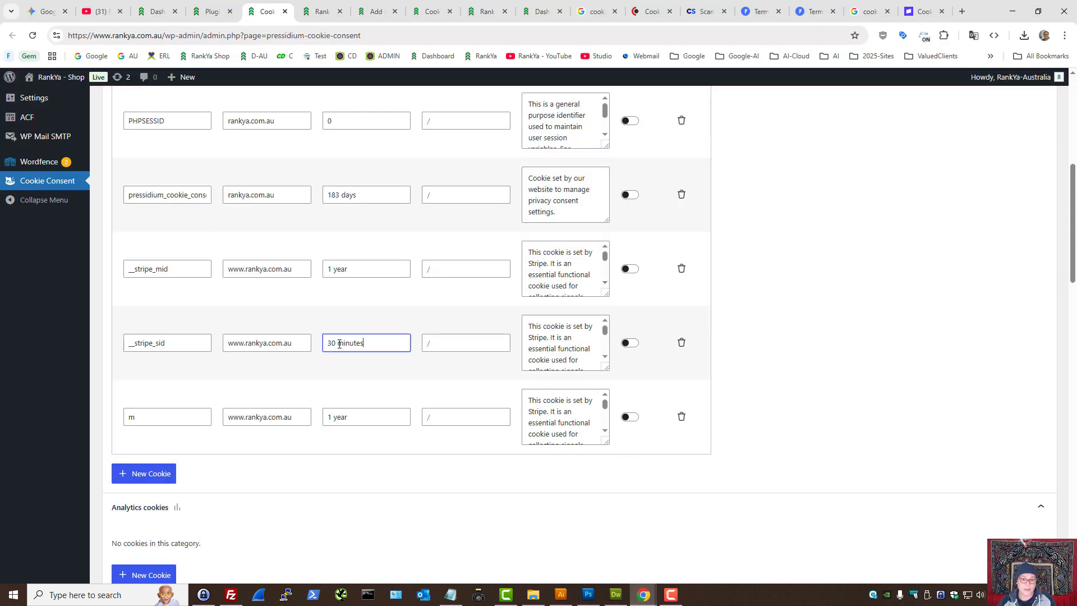
triple_click(265, 344)
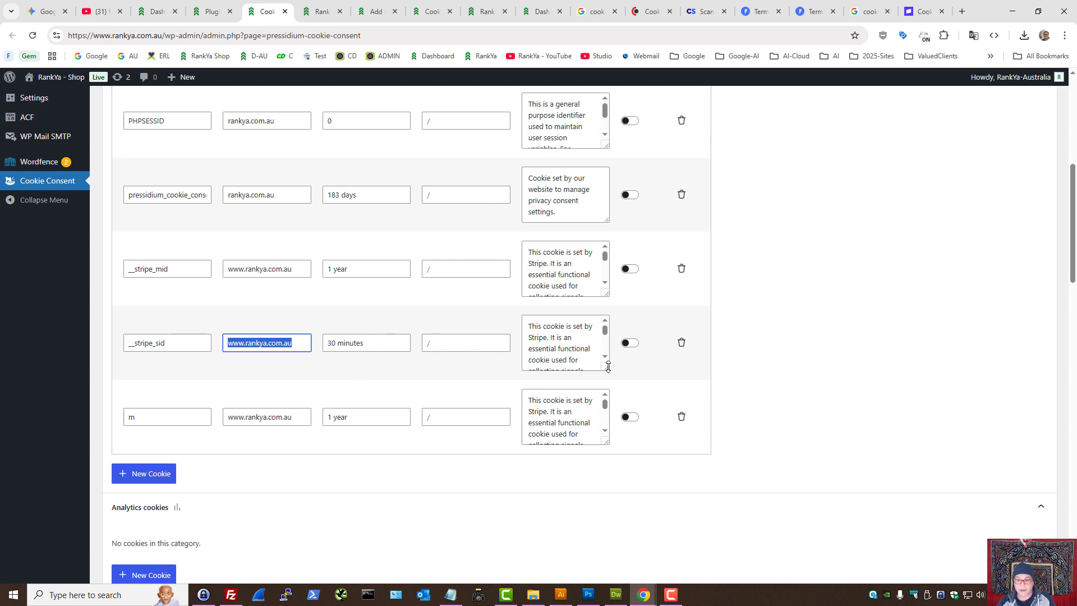
left_click_drag(608, 367, 608, 481)
left_click_drag(529, 326, 588, 500)
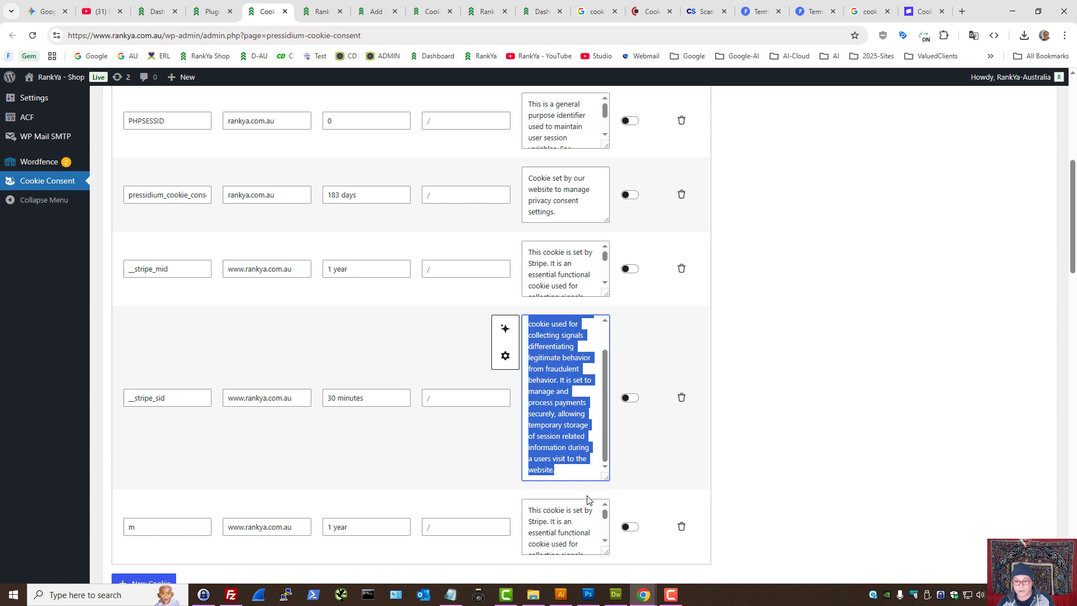
left_click(556, 404)
Review the Targeting cookies, checking the names _ga and _ga_GMJDEX5E16 and the latter's expiration.
scroll(795, 415, "down", 3)
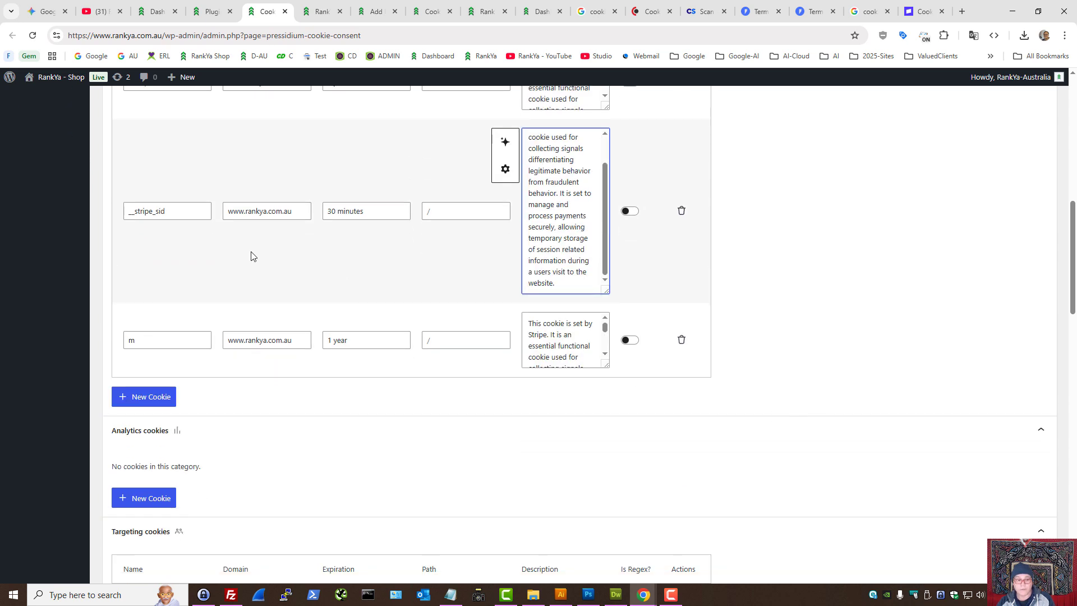
scroll(312, 403, "down", 10)
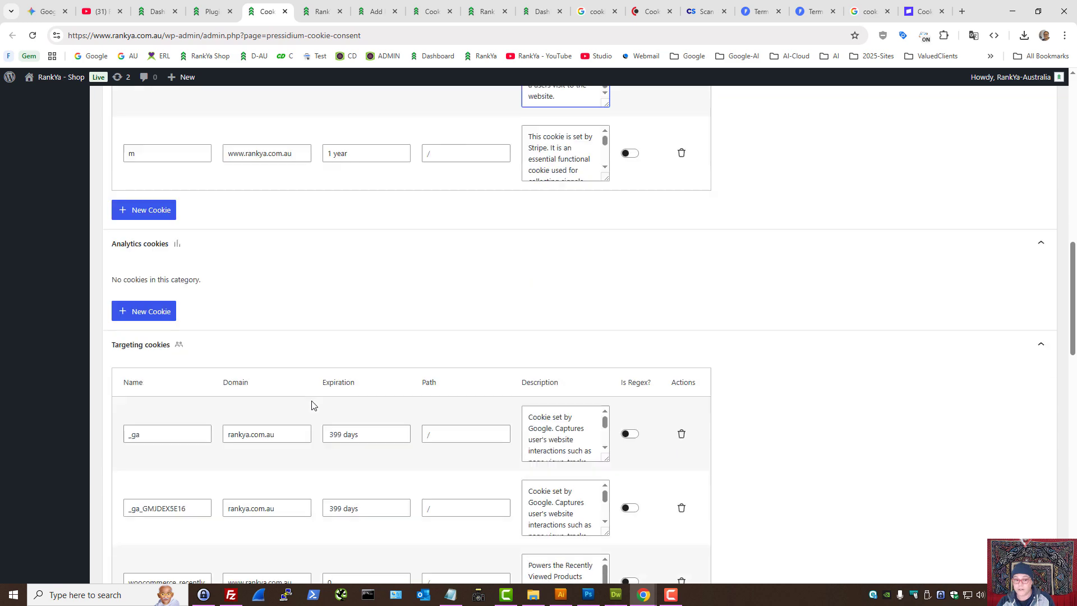
scroll(308, 411, "up", 10)
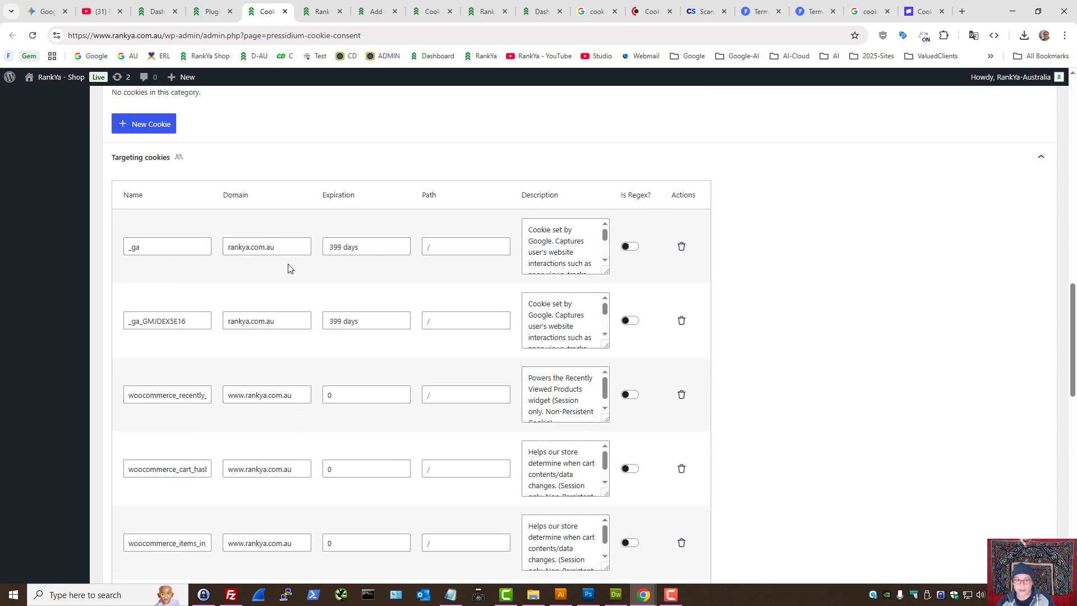
double_click(152, 245)
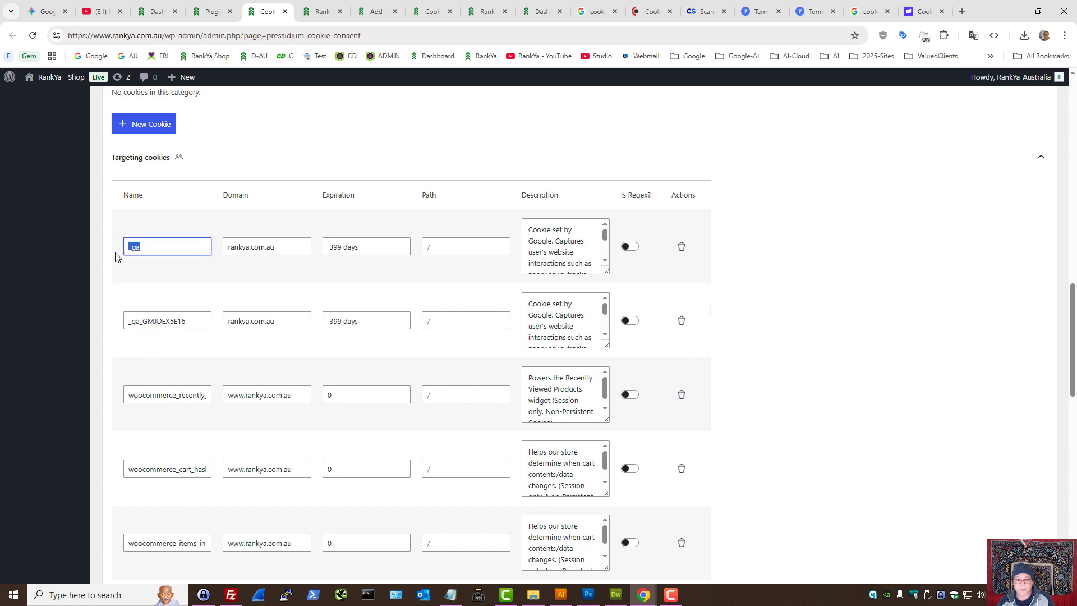
double_click(185, 321)
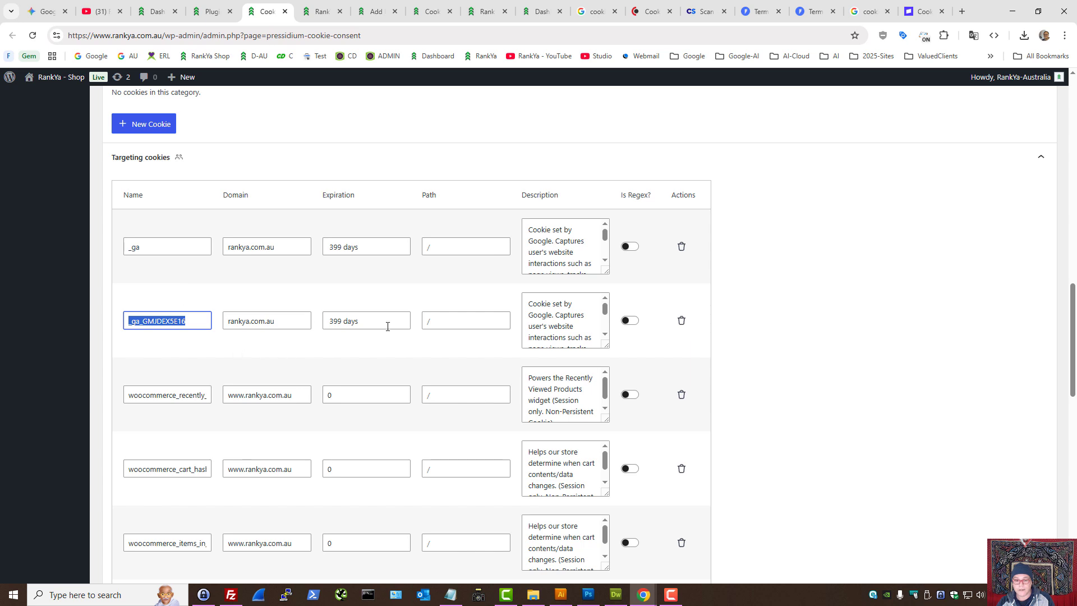
triple_click(369, 322)
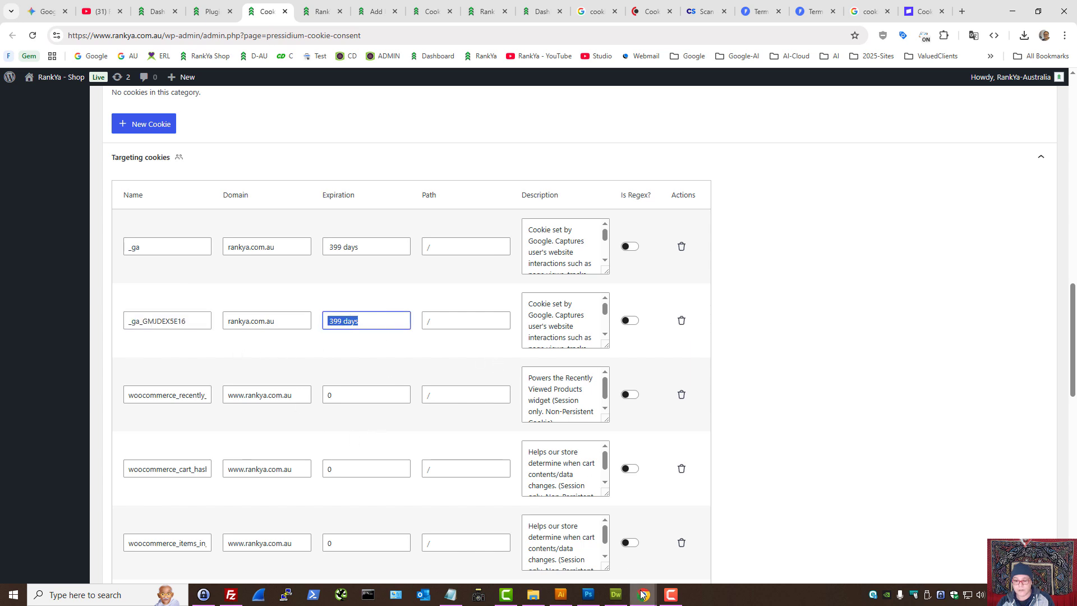
Switch to the incognito window and select the _ga_GMJDEX5E16 row in the cookie table for comparison.
mouse_move(644, 595)
left_click(701, 542)
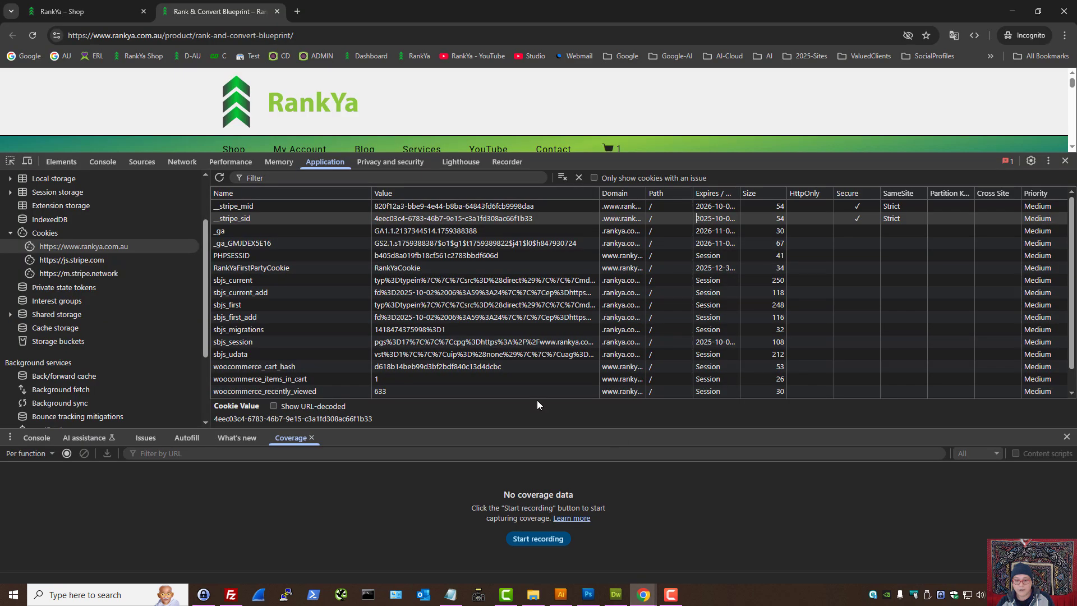
left_click(247, 246)
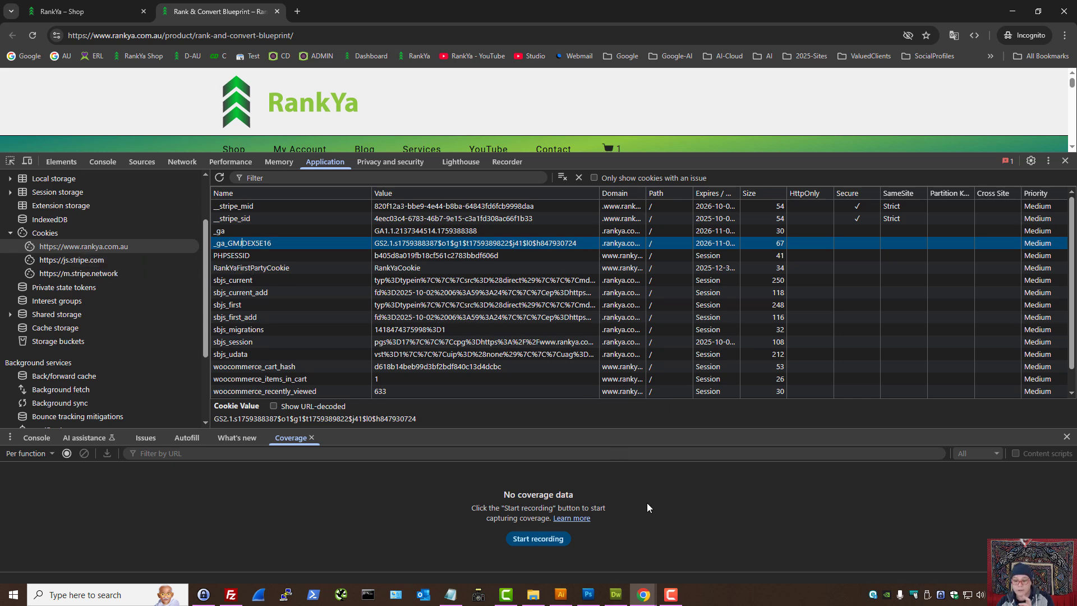
Return to the Cookie Consent settings, save them and check the status at the start of the page.
left_click(646, 594)
left_click(587, 547)
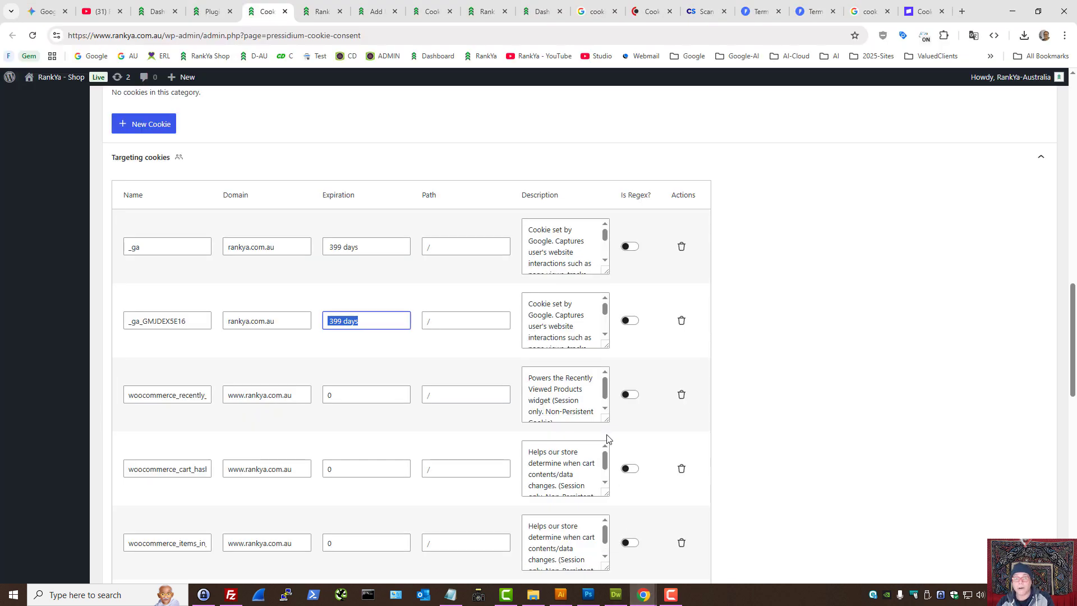
scroll(795, 438, "down", 6)
scroll(795, 437, "down", 7)
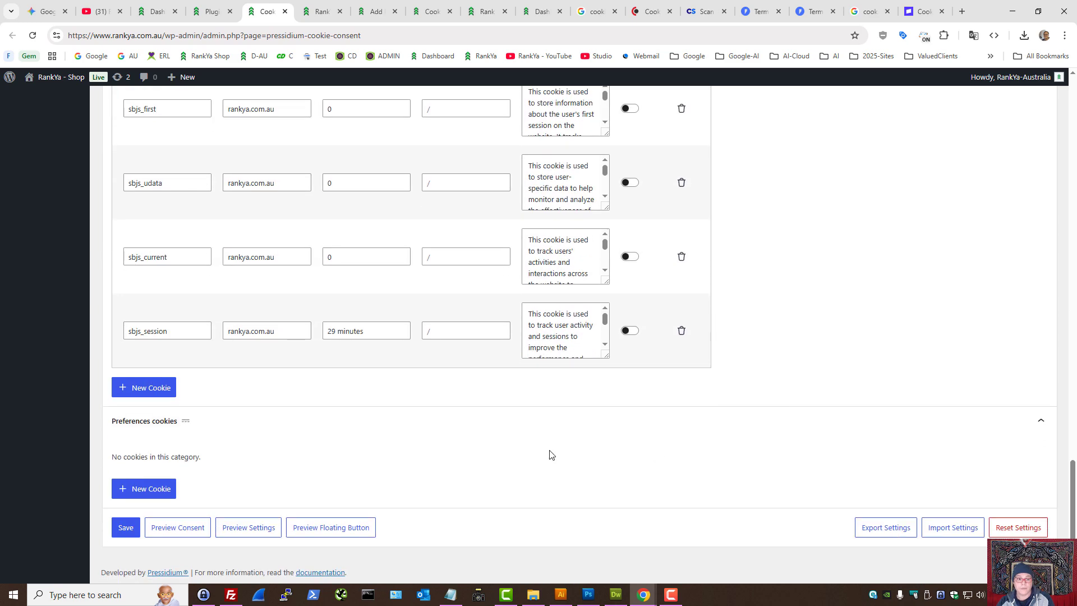
left_click(126, 528)
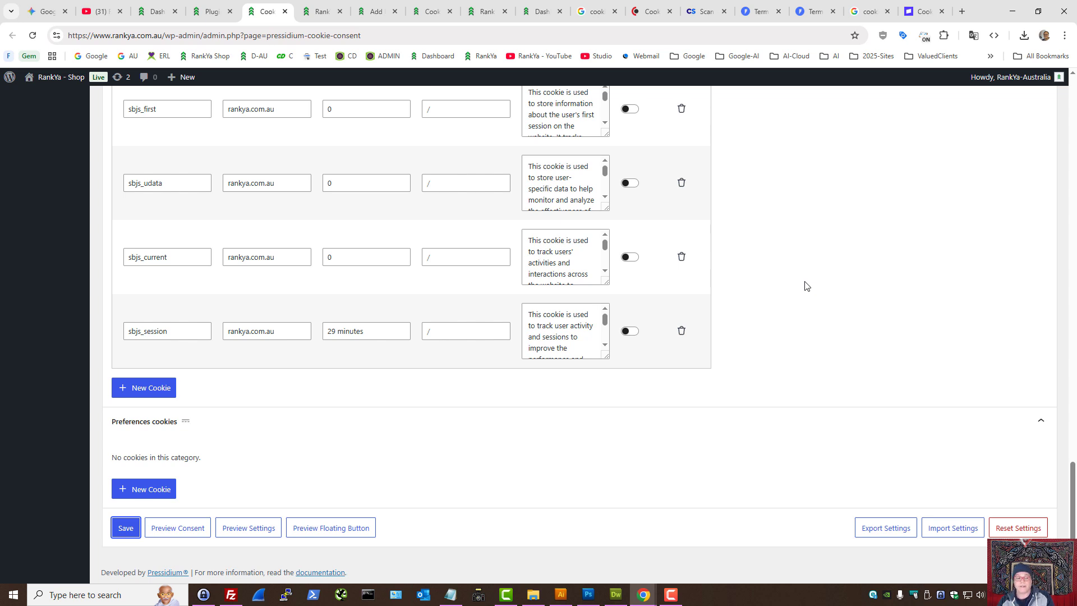
scroll(736, 457, "up", 15)
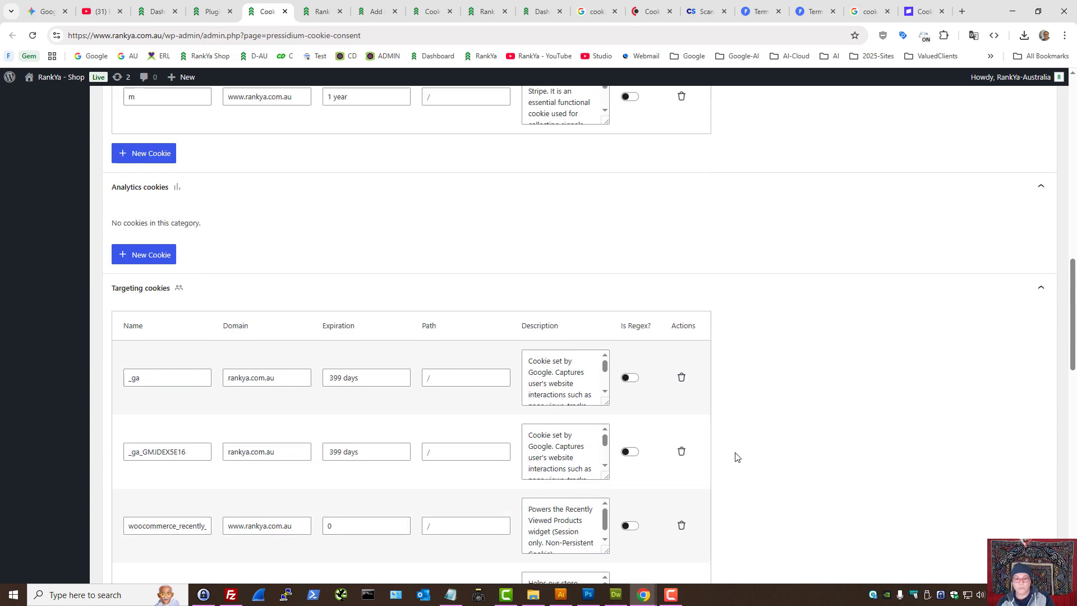
scroll(296, 293, "up", 10)
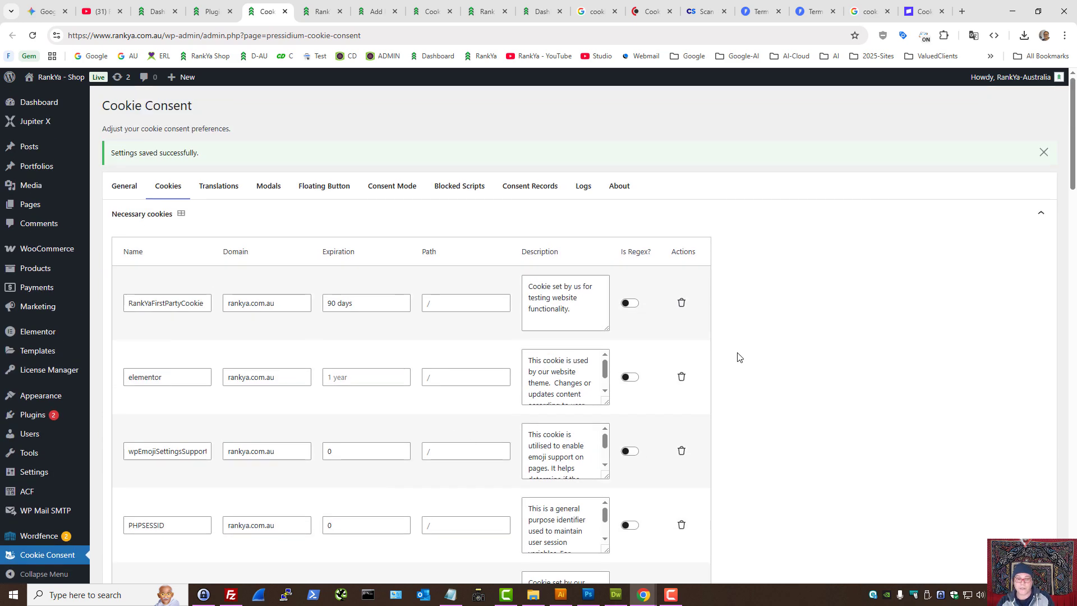
Open the Blocked Scripts settings and review the google-analytics pattern and its cookie category options, keeping Targeting selected.
left_click(457, 186)
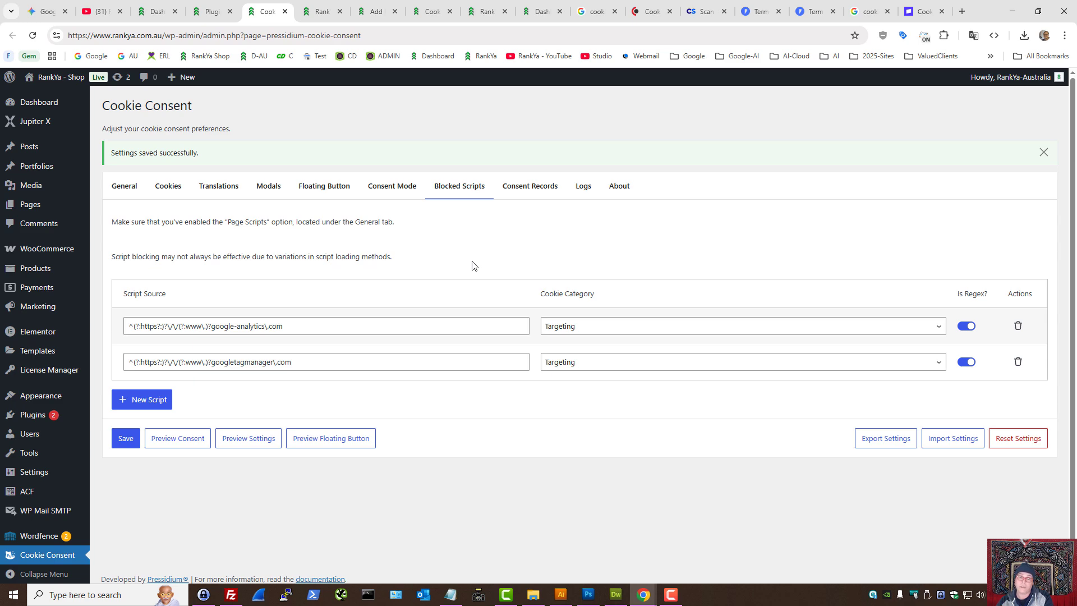
left_click_drag(289, 326, 130, 326)
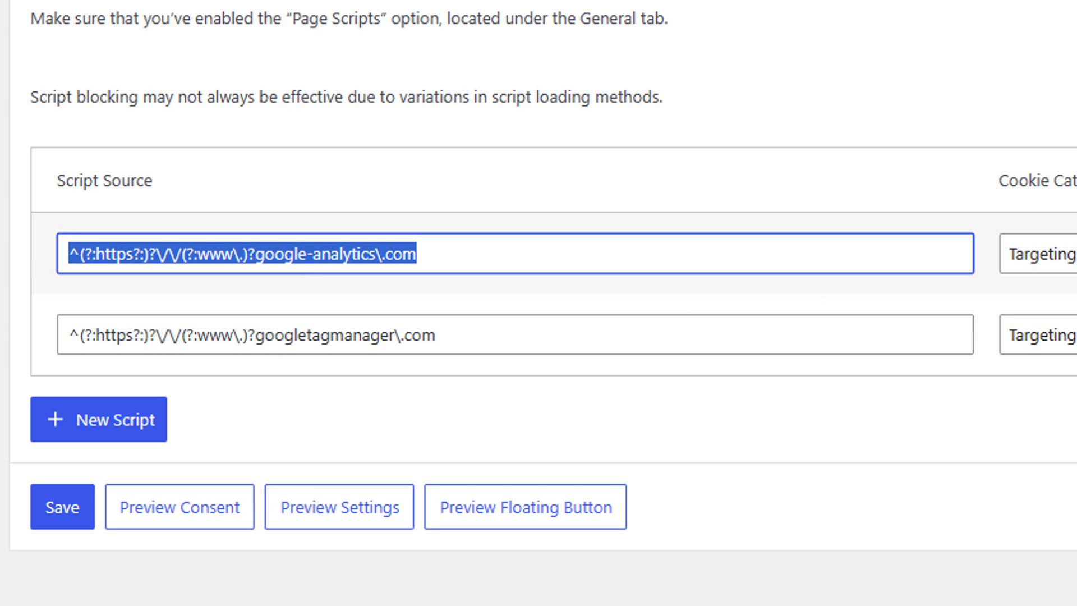
left_click(1038, 254)
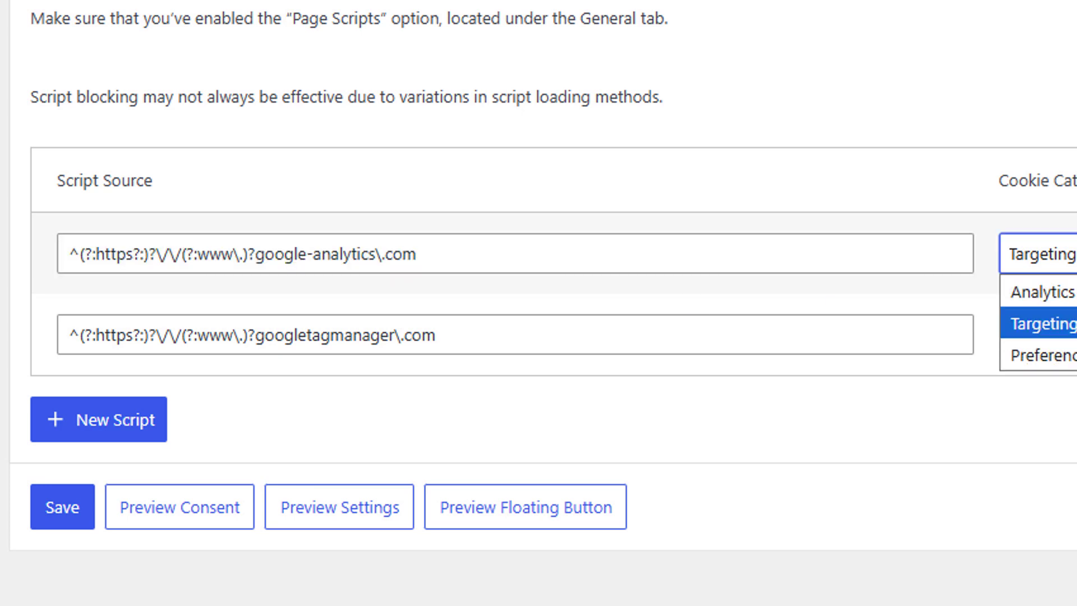
left_click(1038, 324)
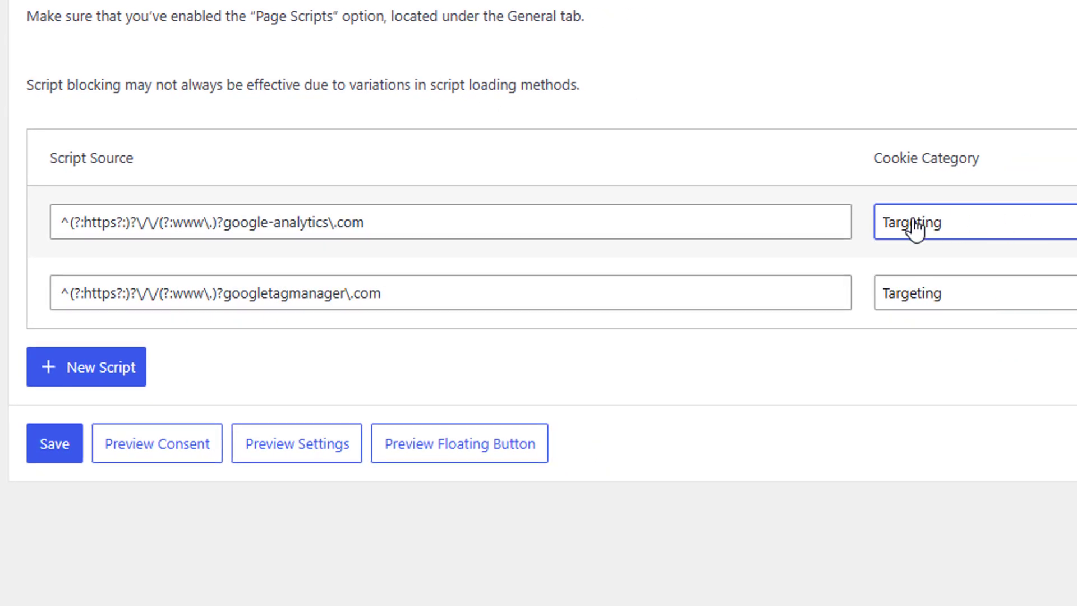
left_click(915, 229)
left_click(948, 283)
triple_click(356, 221)
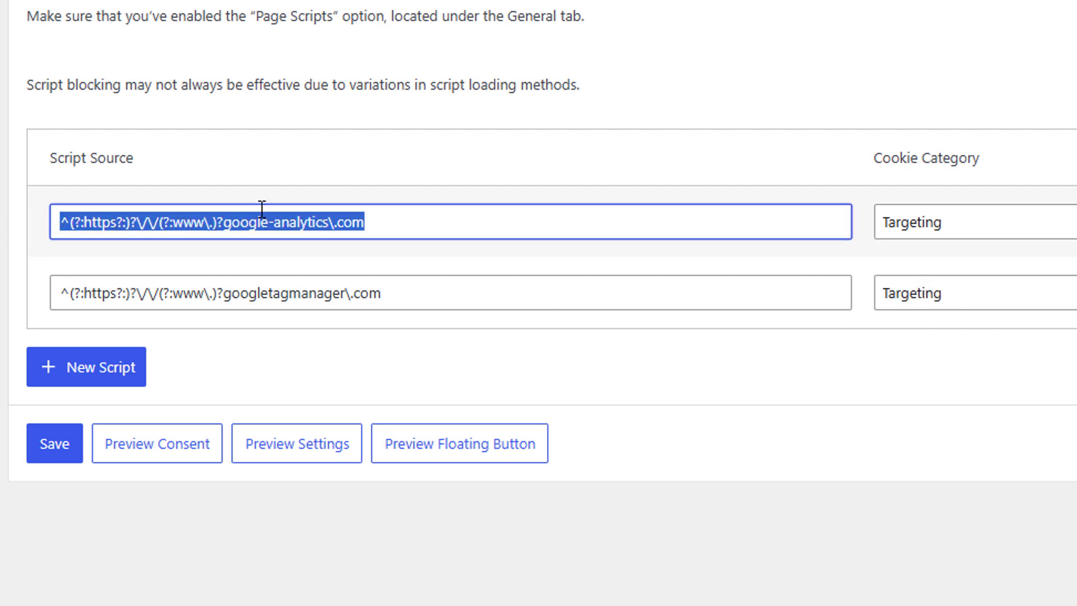
Review the googletagmanager script pattern and its category options, keeping Targeting selected.
triple_click(318, 297)
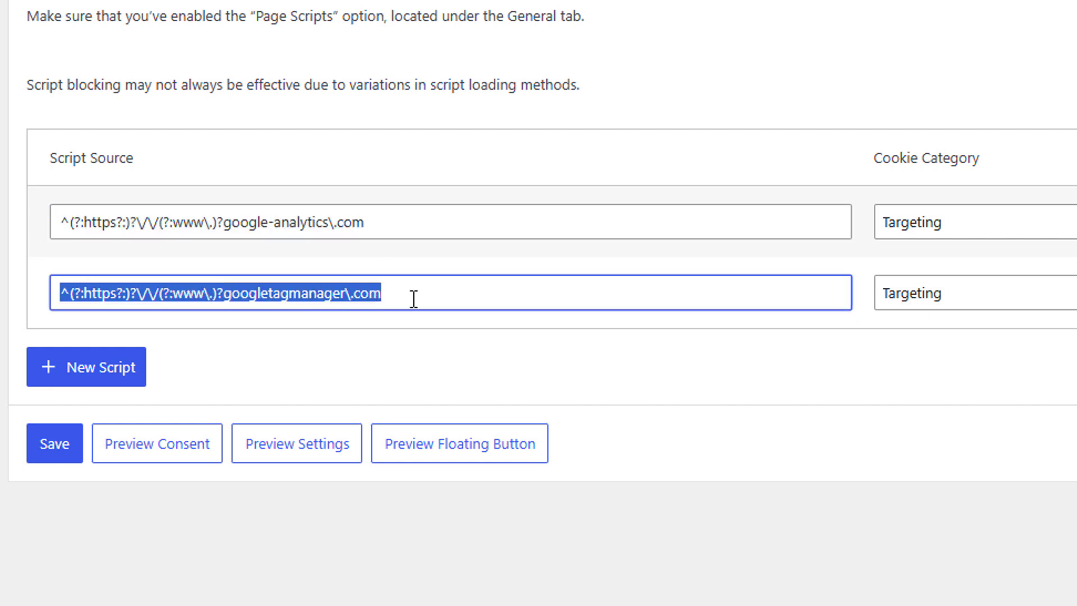
left_click(974, 306)
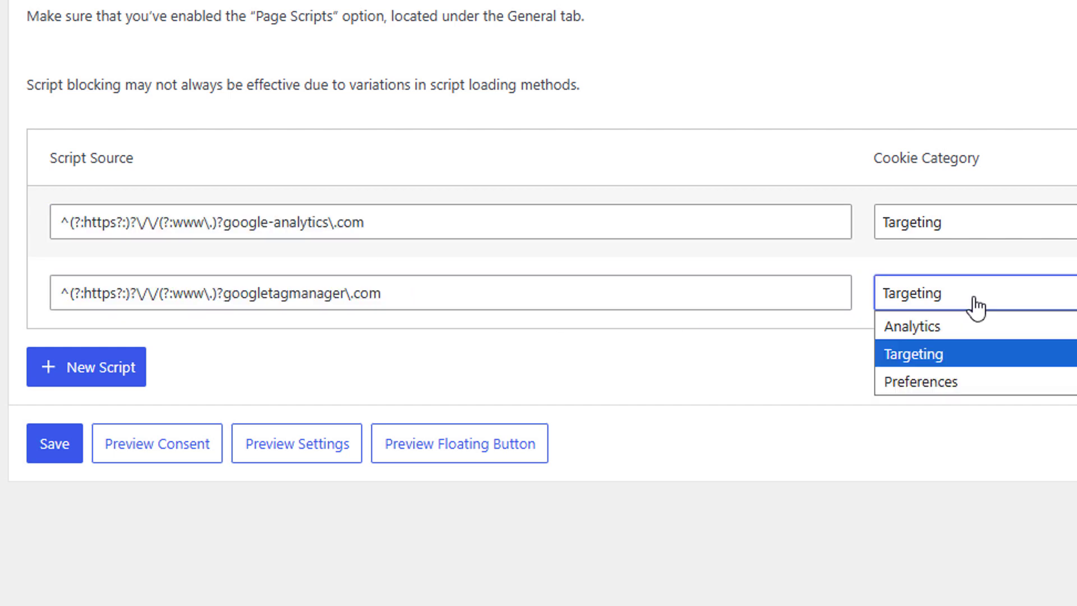
left_click(941, 355)
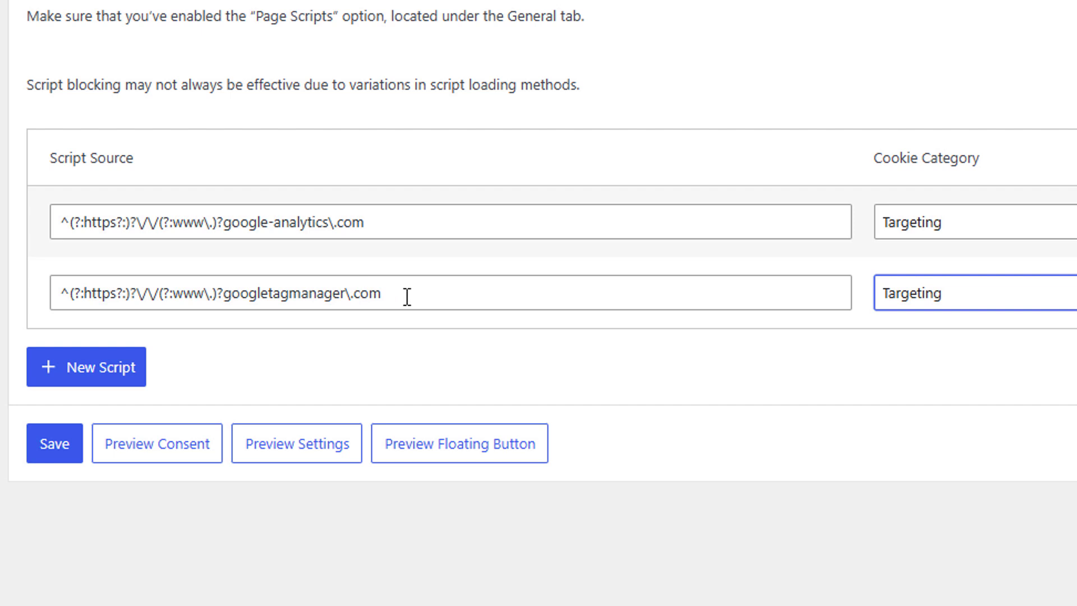
Add a blocked script with source ^(?:https?:)?\/\/(?:www\.)?facebook\.net, adapted from a copy of the googletagmanager pattern, in the Targeting category.
left_click_drag(446, 292, 28, 289)
key("ctrl+c")
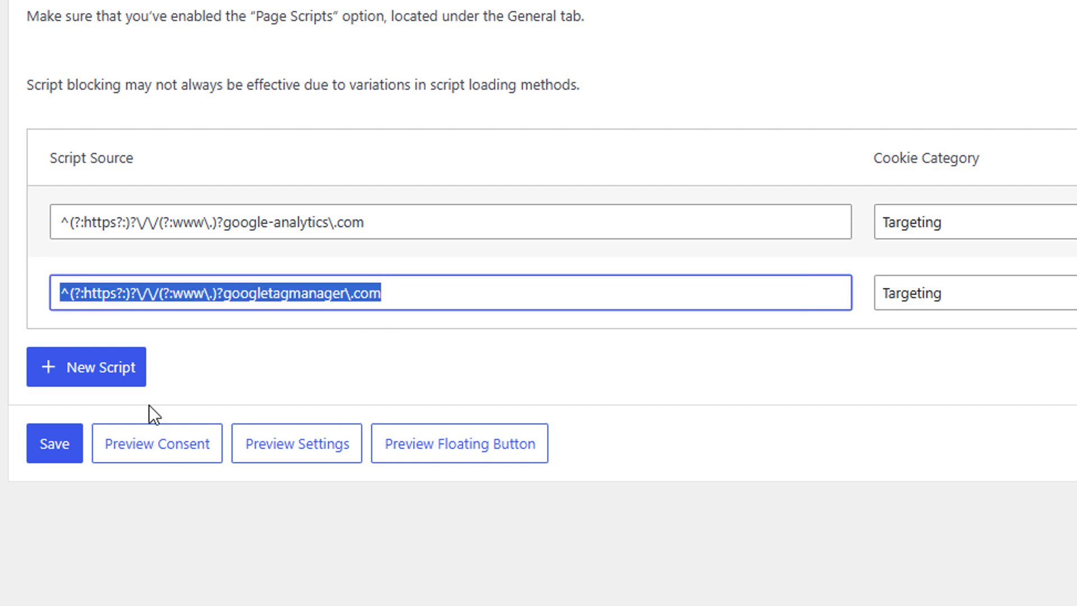
left_click(119, 376)
left_click(173, 365)
key("ctrl+v")
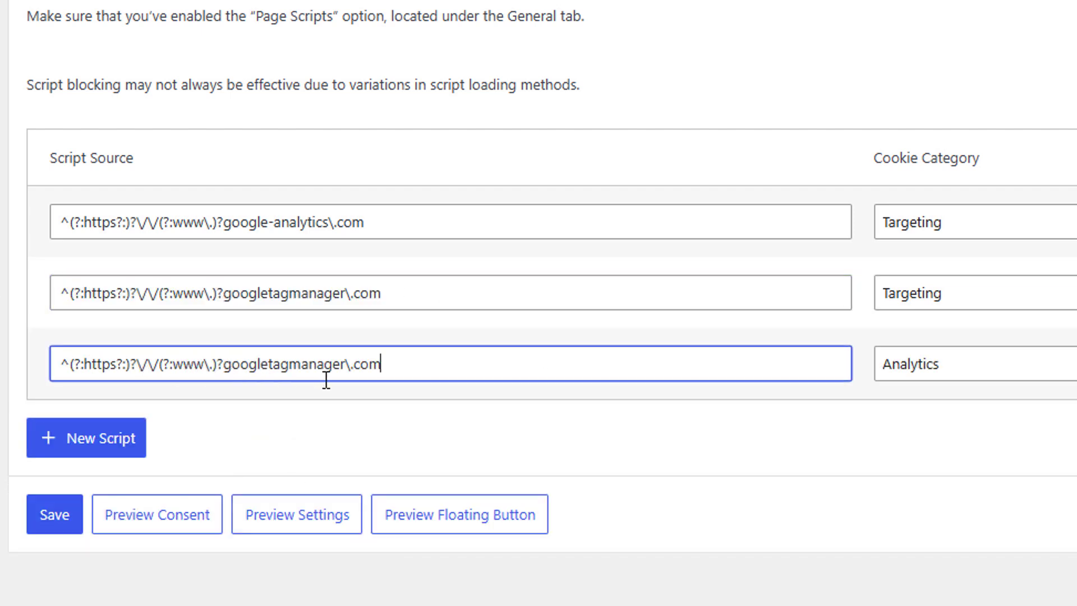
double_click(291, 366)
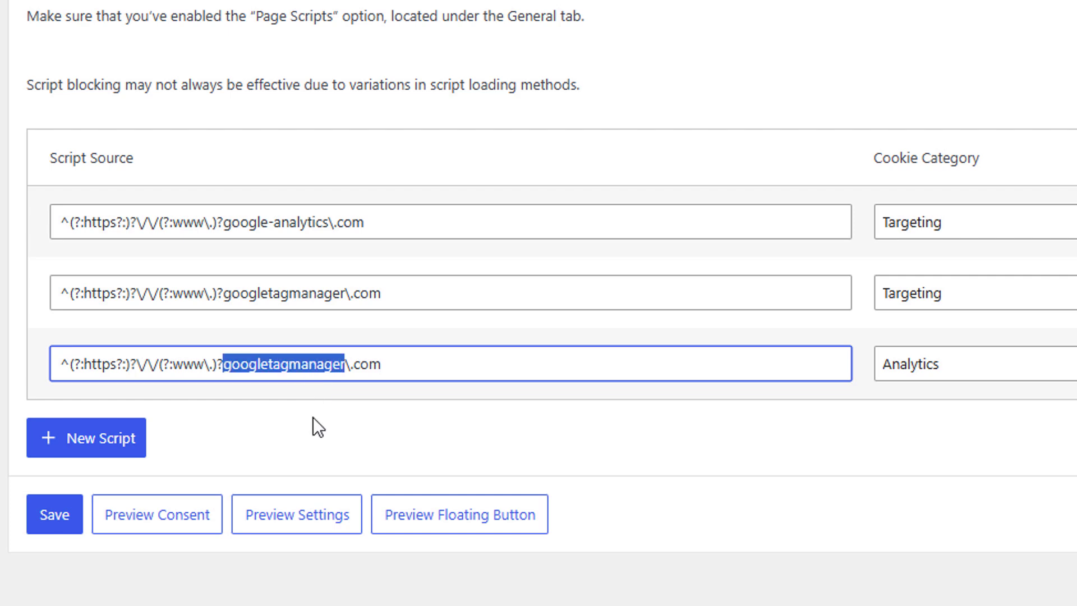
type("faceboo")
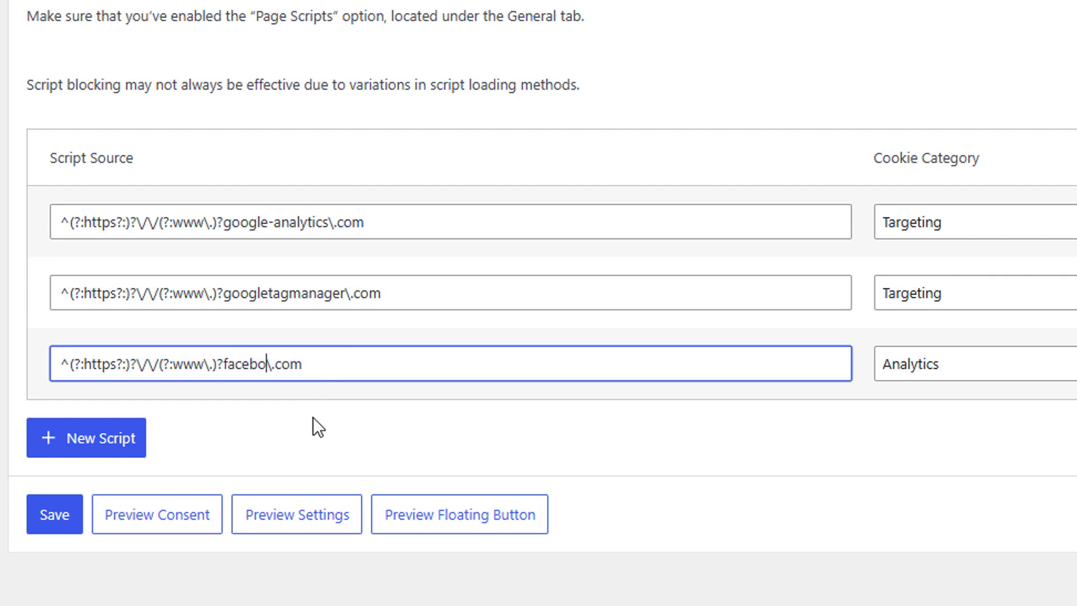
type("k")
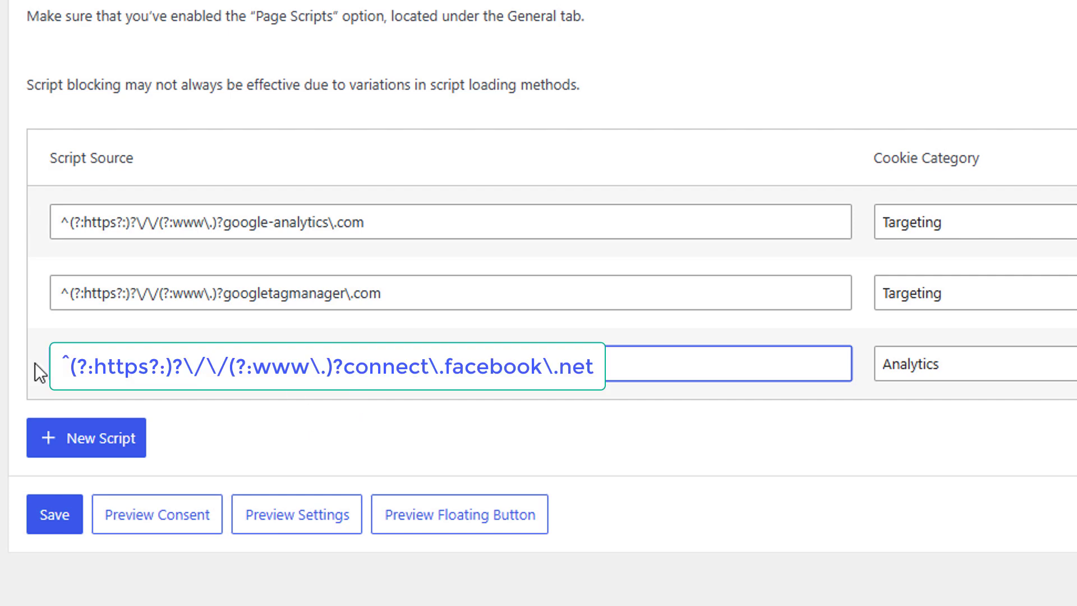
left_click(926, 372)
left_click(920, 423)
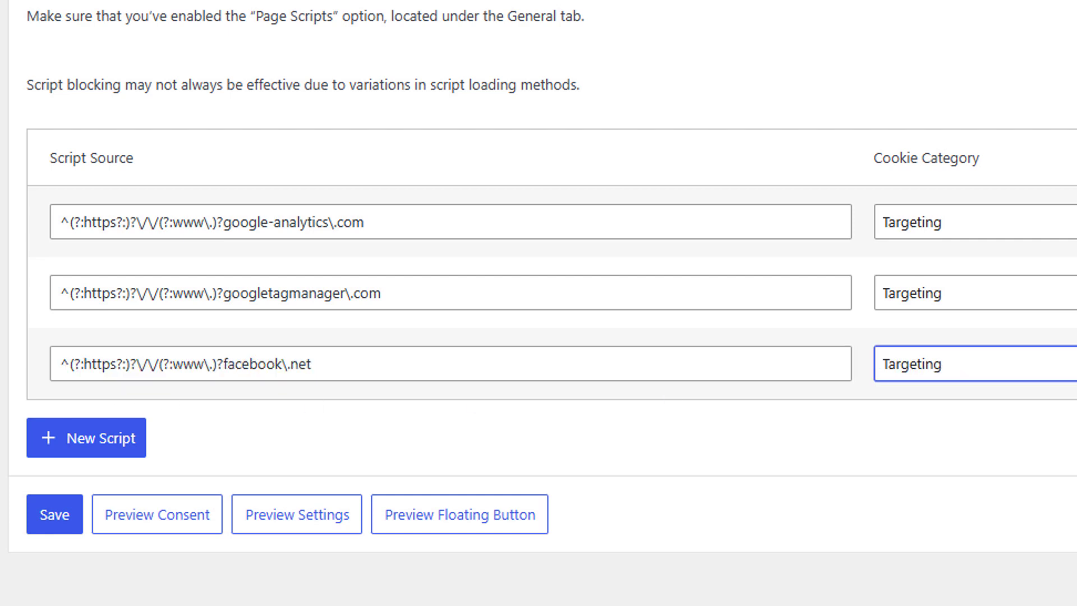
Save the blocked script settings and export the plugin settings.
left_click(63, 525)
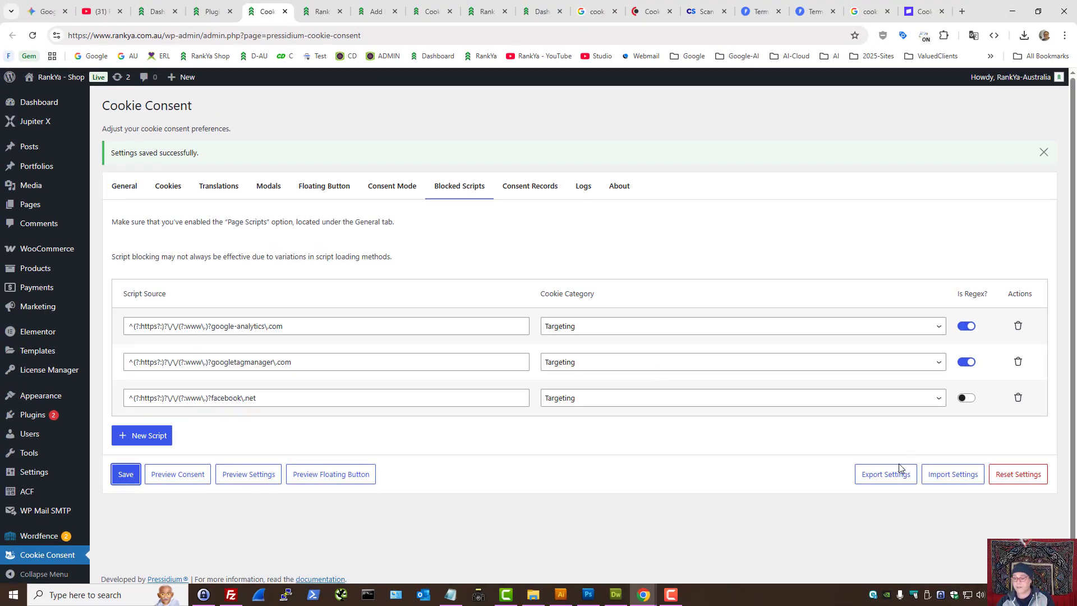
left_click(889, 477)
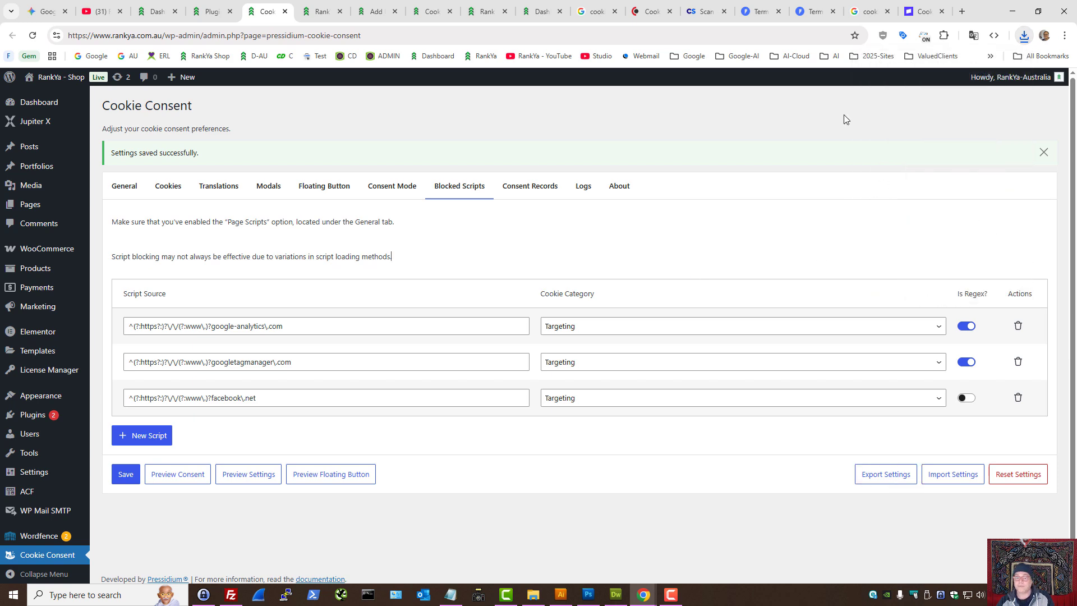
Open the Consent Records and export the collected records as CSV.
left_click(516, 185)
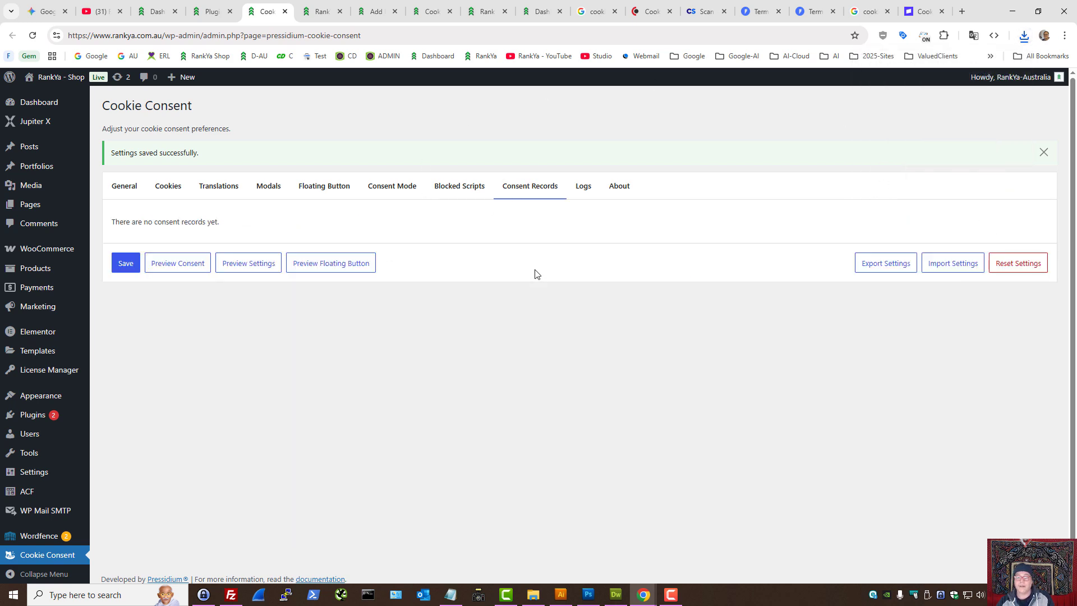
left_click(520, 188)
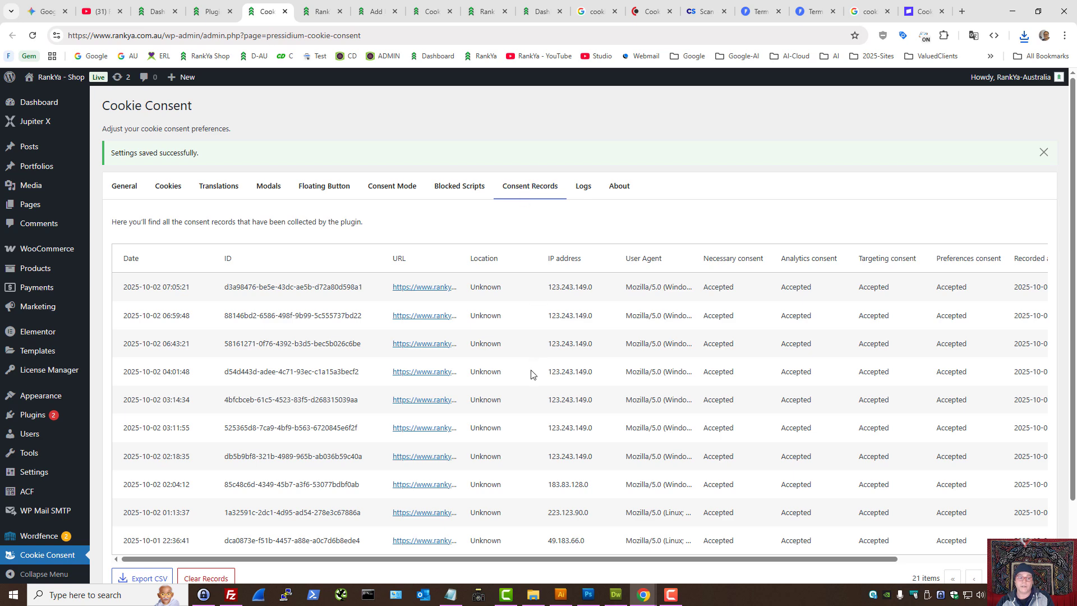
scroll(533, 438, "down", 2)
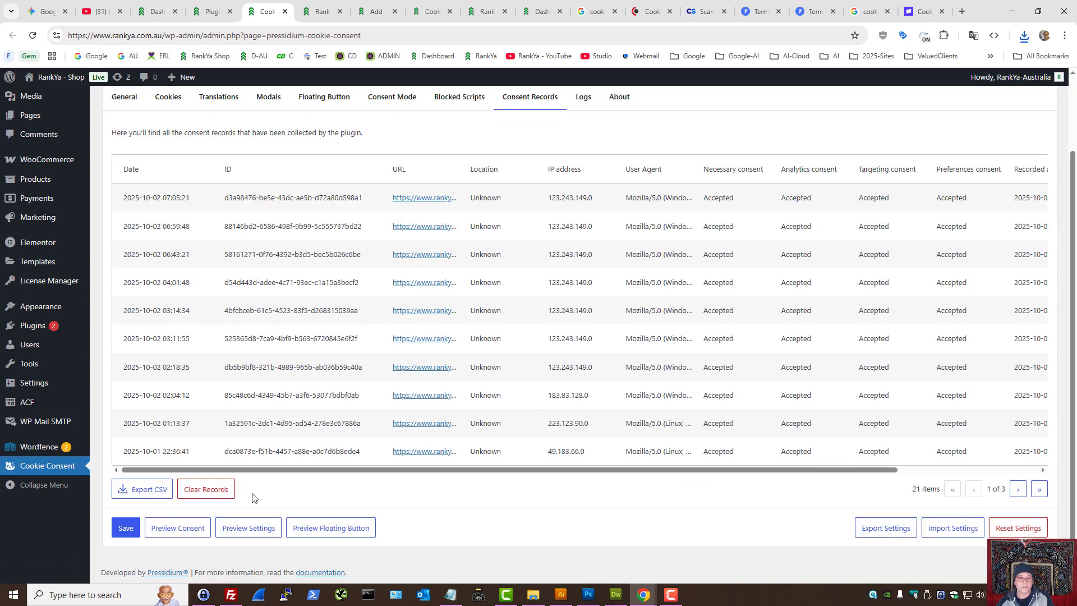
left_click(148, 490)
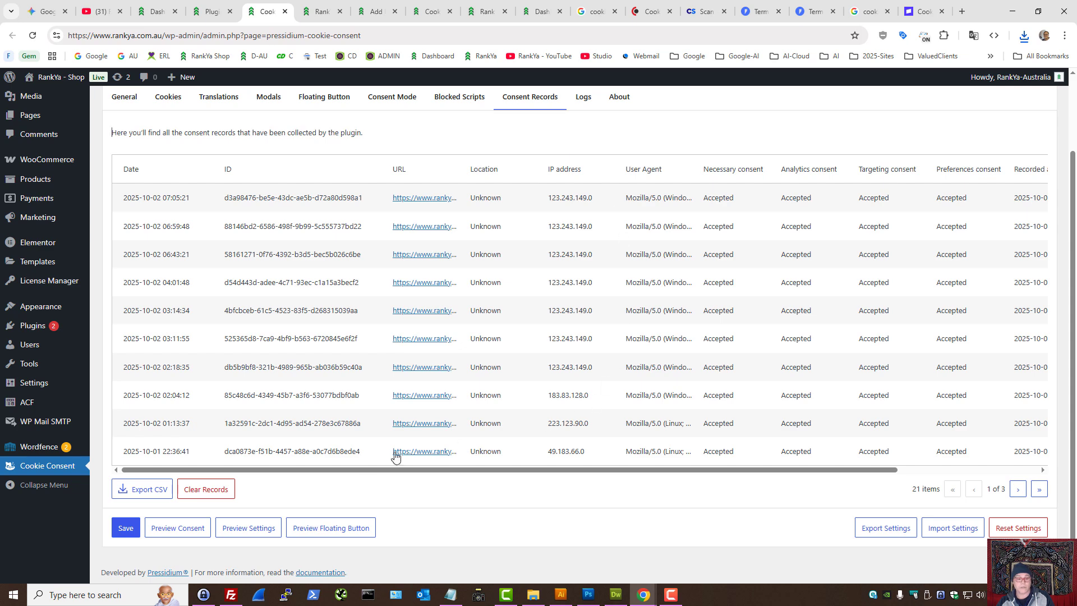
Clear all consent records, approving their permanent deletion, and check the records page.
left_click(205, 492)
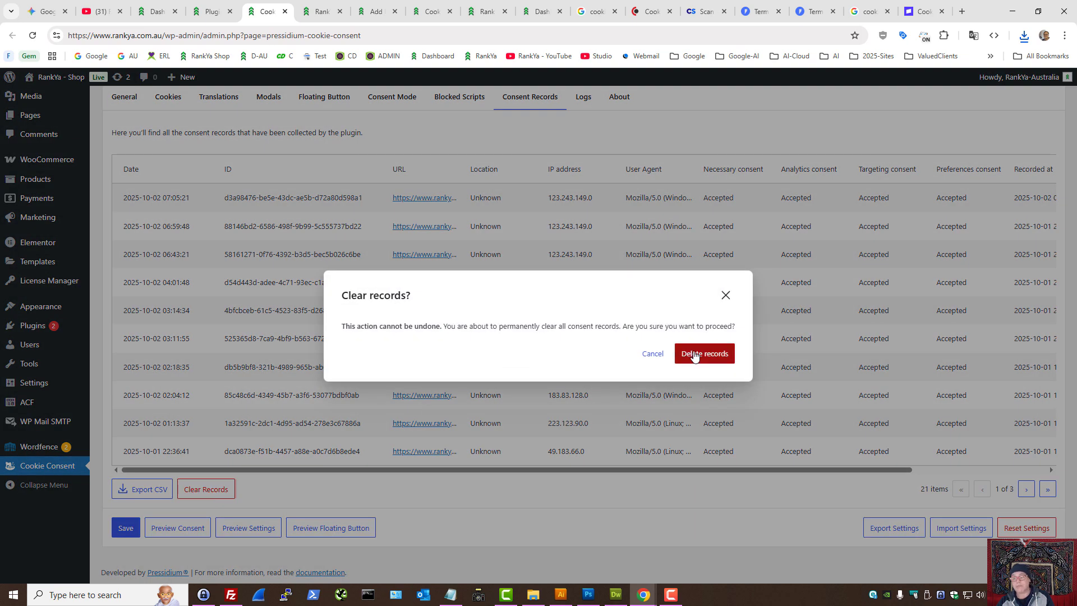
left_click(695, 354)
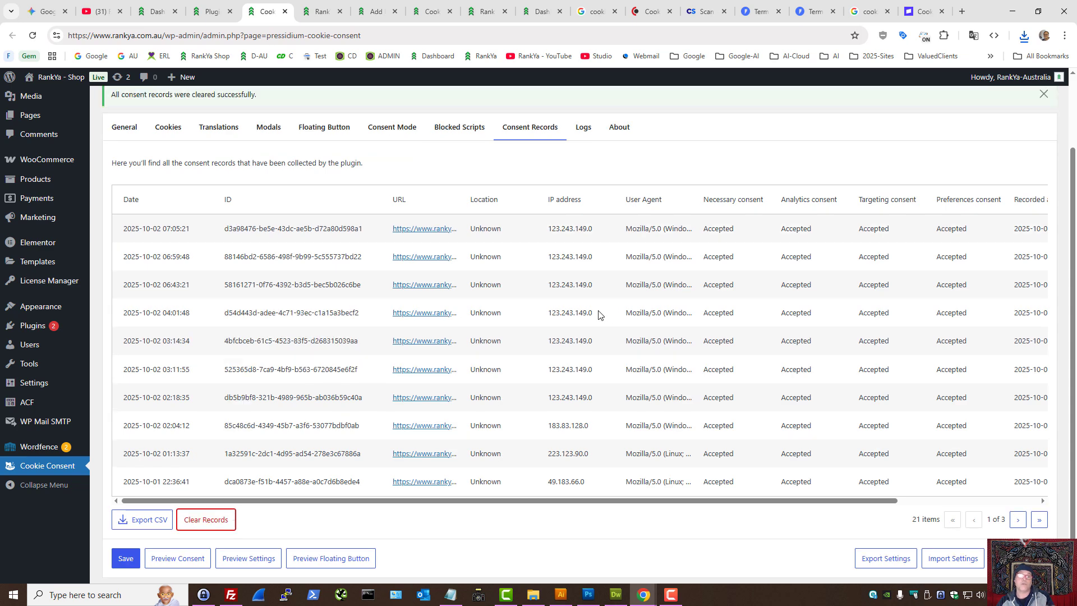
scroll(648, 418, "up", 3)
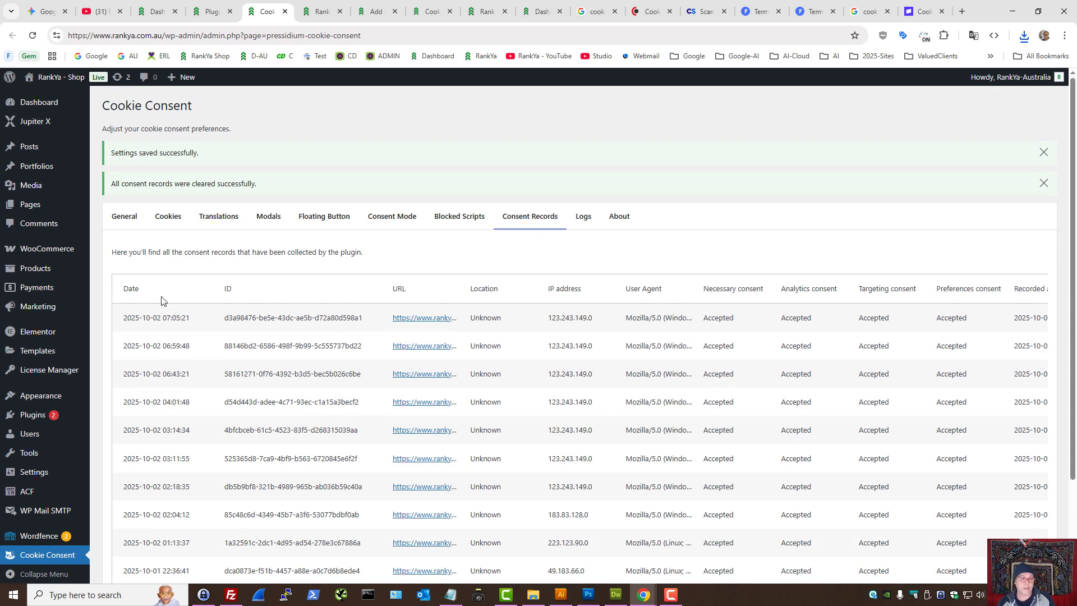
scroll(59, 426, "down", 4)
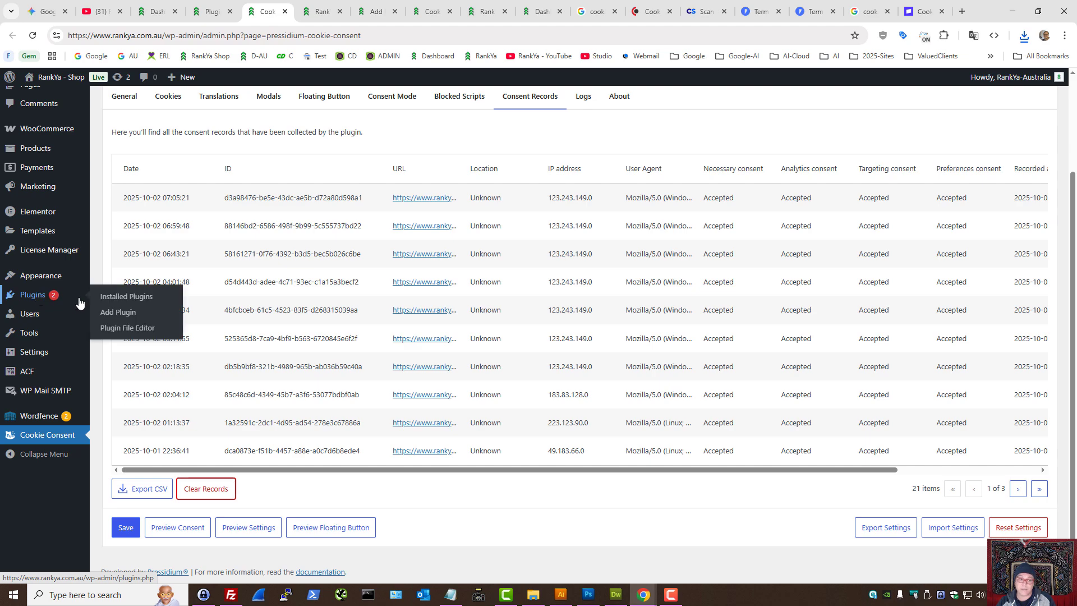
Open the WordPress plugins list in a new tab, locate Pressidium Cookie Consent, and go to the Cookie Consent settings there.
middle_click(109, 303)
key("ctrl+Tab")
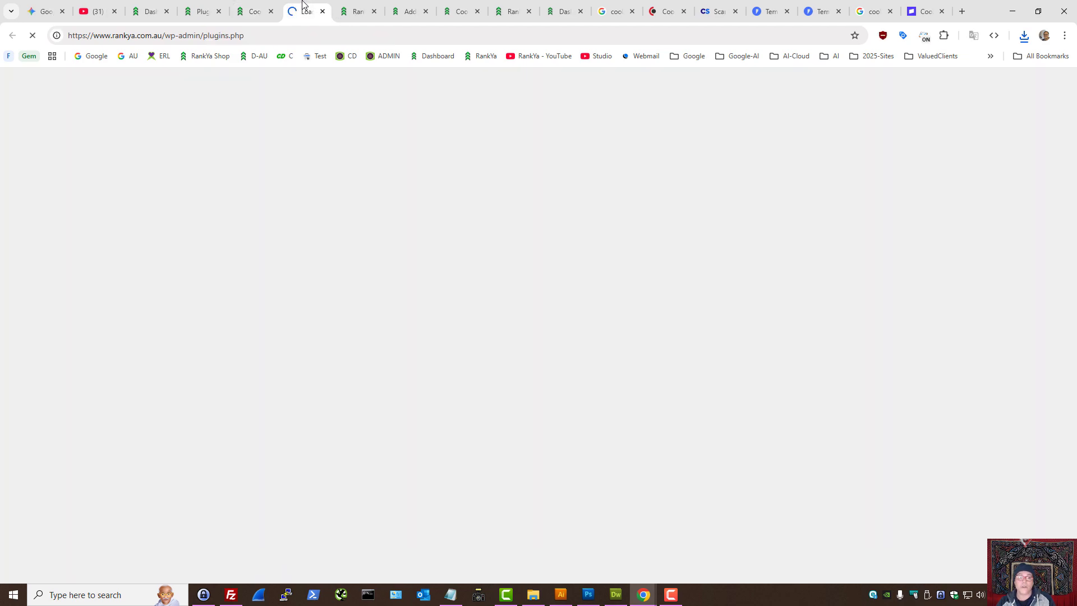
scroll(427, 432, "down", 3)
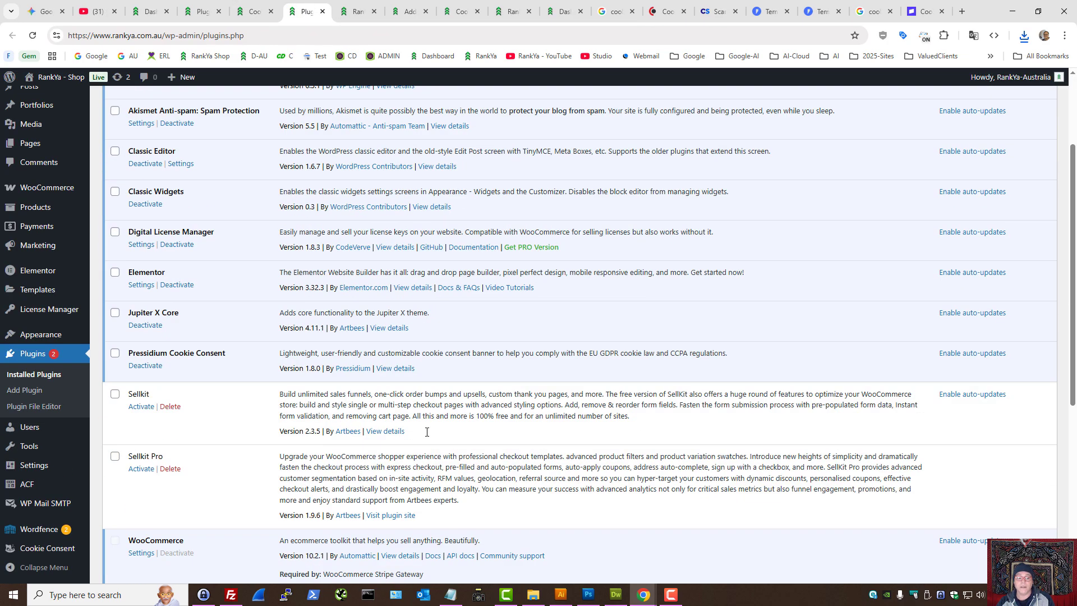
left_click(59, 547)
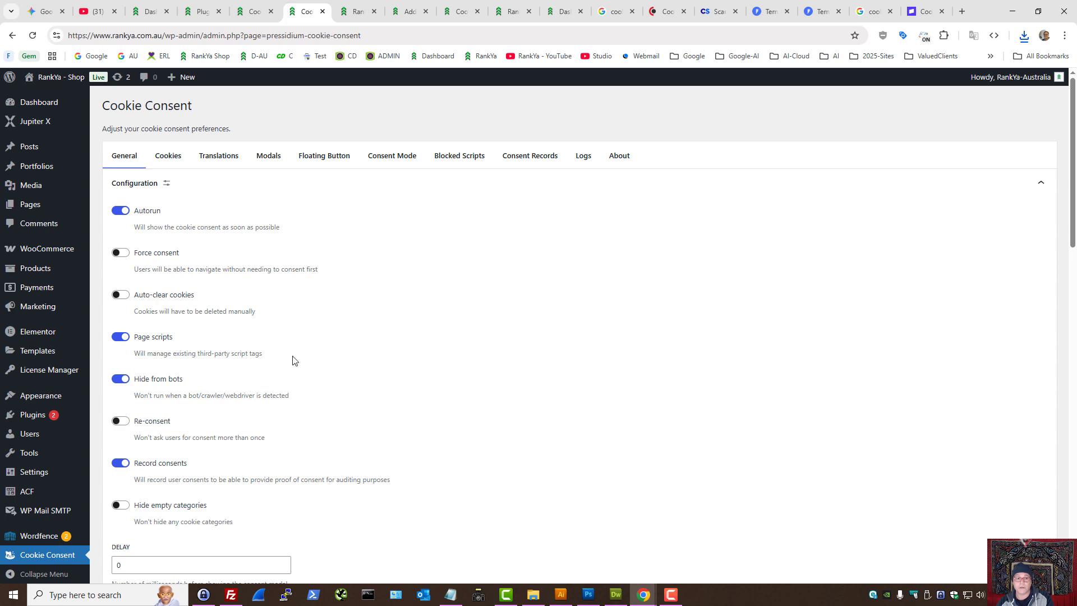
Review the General settings and the available Font & Colors themes, leaving Light Blue selected.
scroll(277, 428, "down", 10)
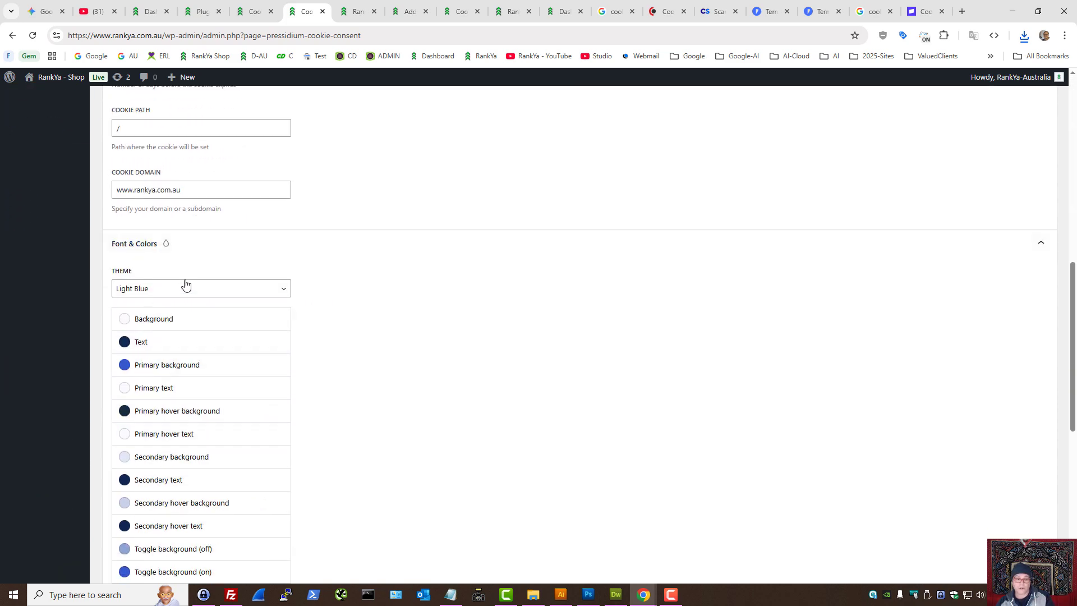
left_click(228, 289)
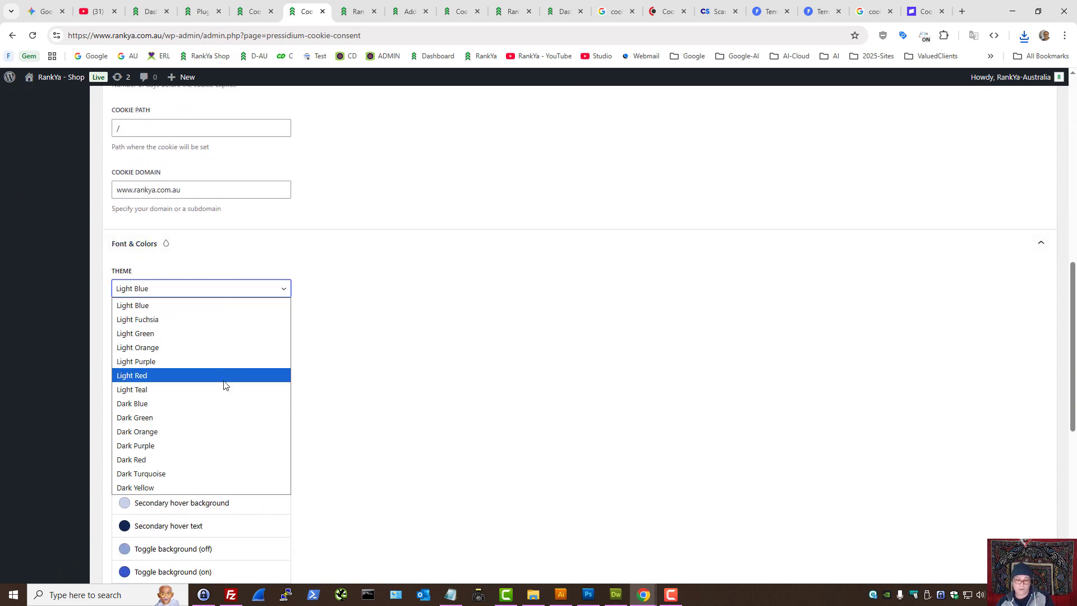
left_click(357, 378)
scroll(452, 346, "up", 15)
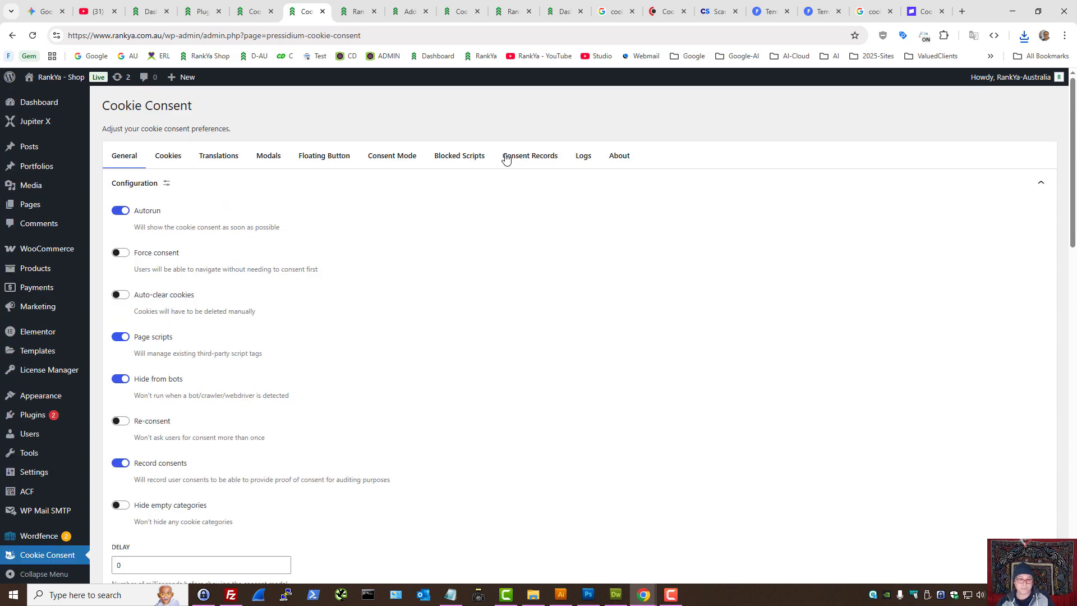
Review the Modals, Translations and Floating Button settings in turn.
left_click(264, 160)
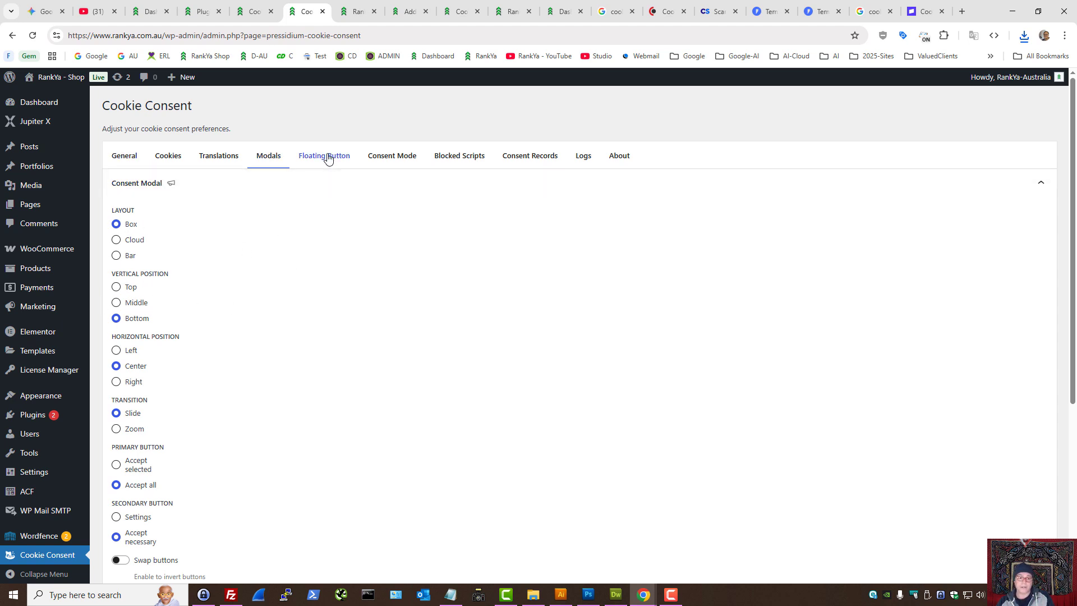
left_click(218, 160)
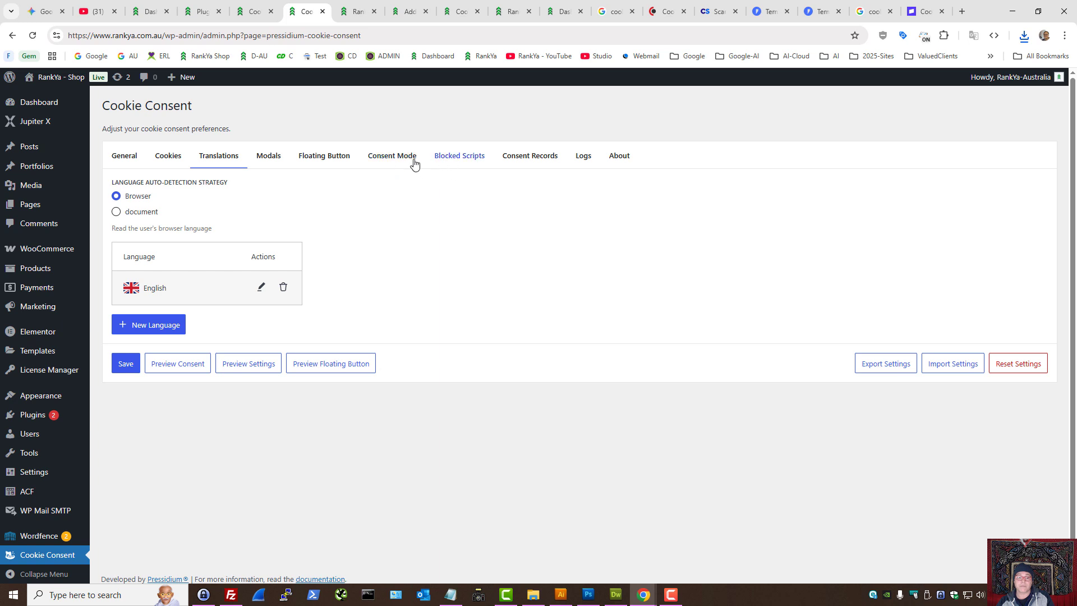
left_click(329, 162)
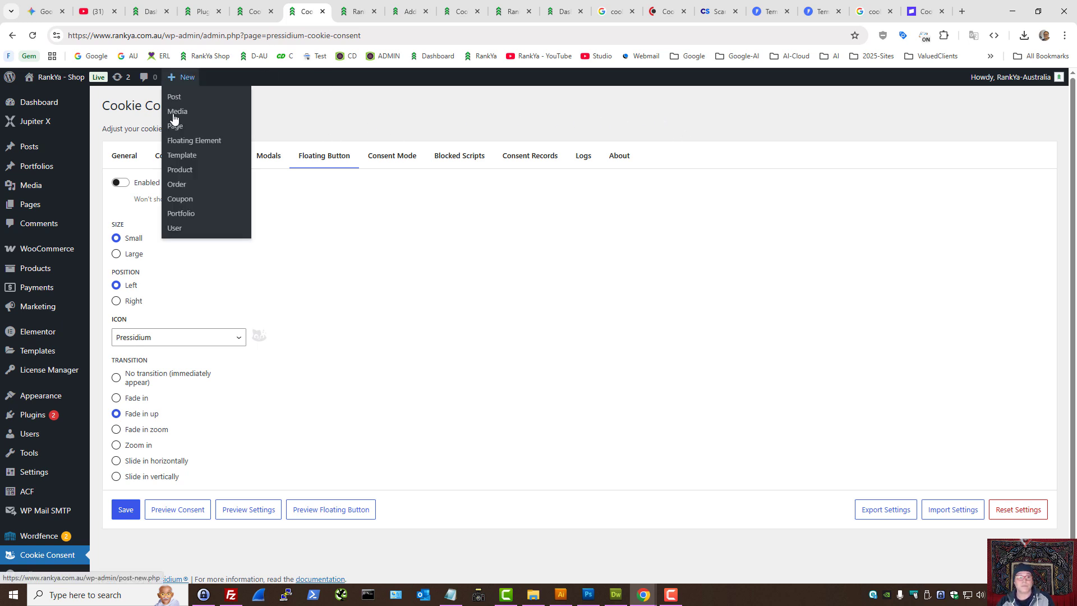
View the RankYa YouTube channel page and return to the Cookie Consent floating button settings.
left_click(101, 7)
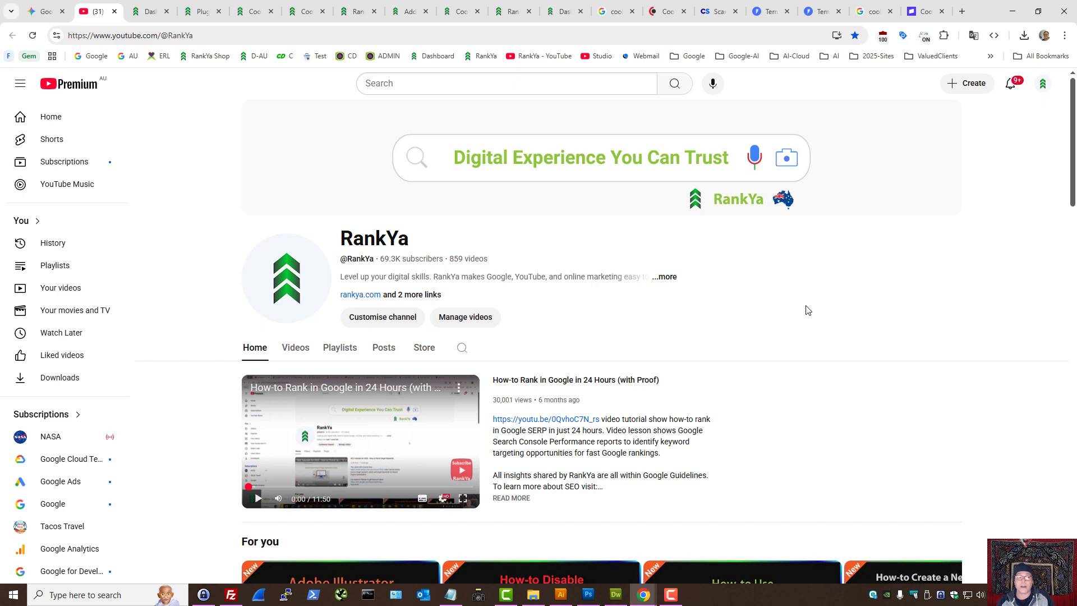
left_click(306, 5)
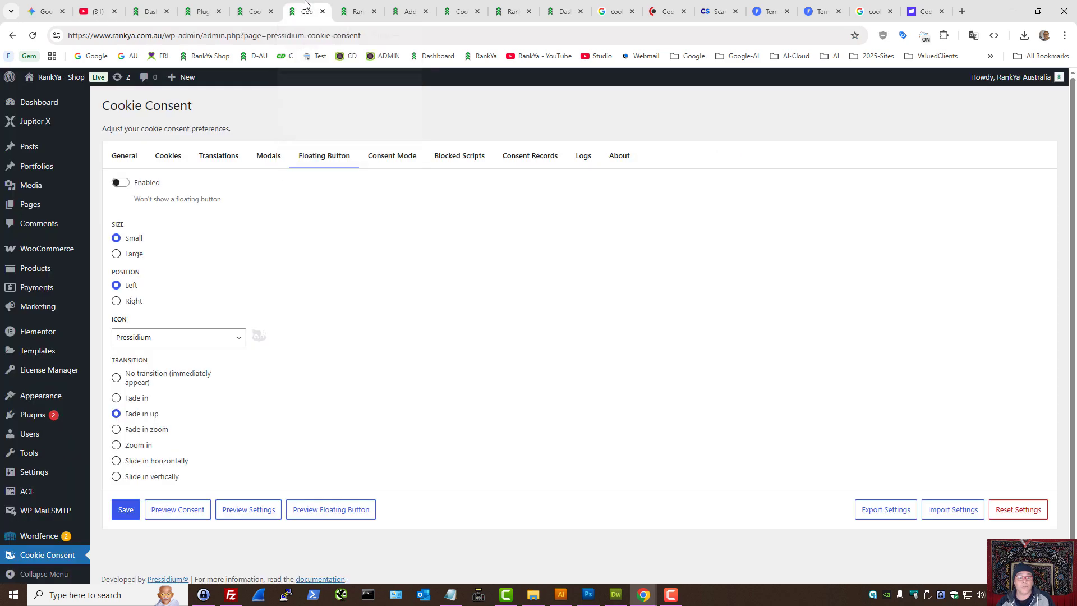
Visit the shop site in a new tab, view the Rank & Convert Blueprint product page, and return to the RankYa YouTube channel.
mouse_move(57, 77)
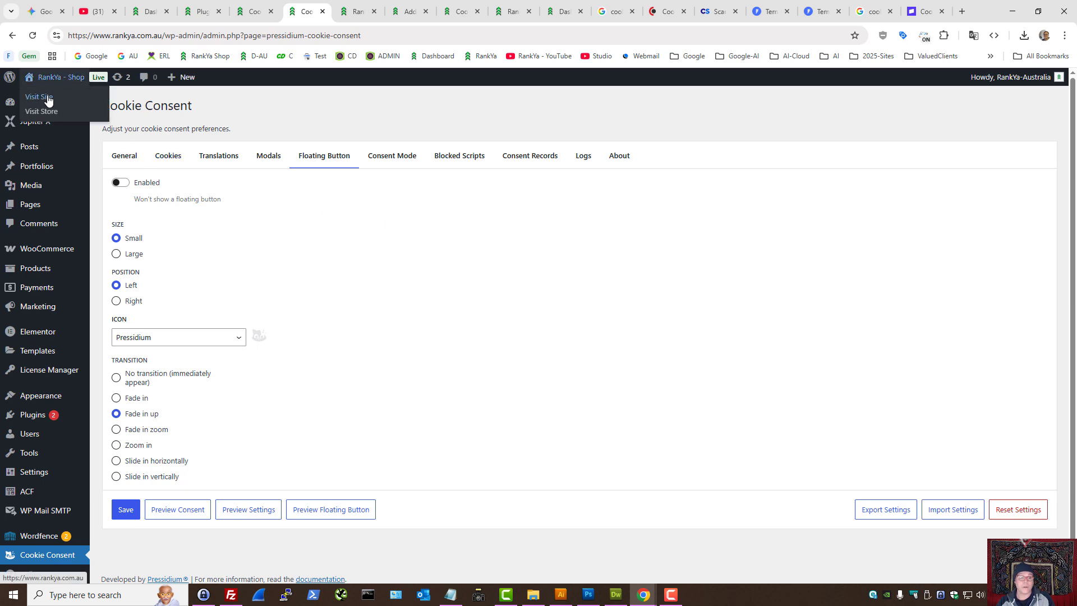
left_click(48, 98)
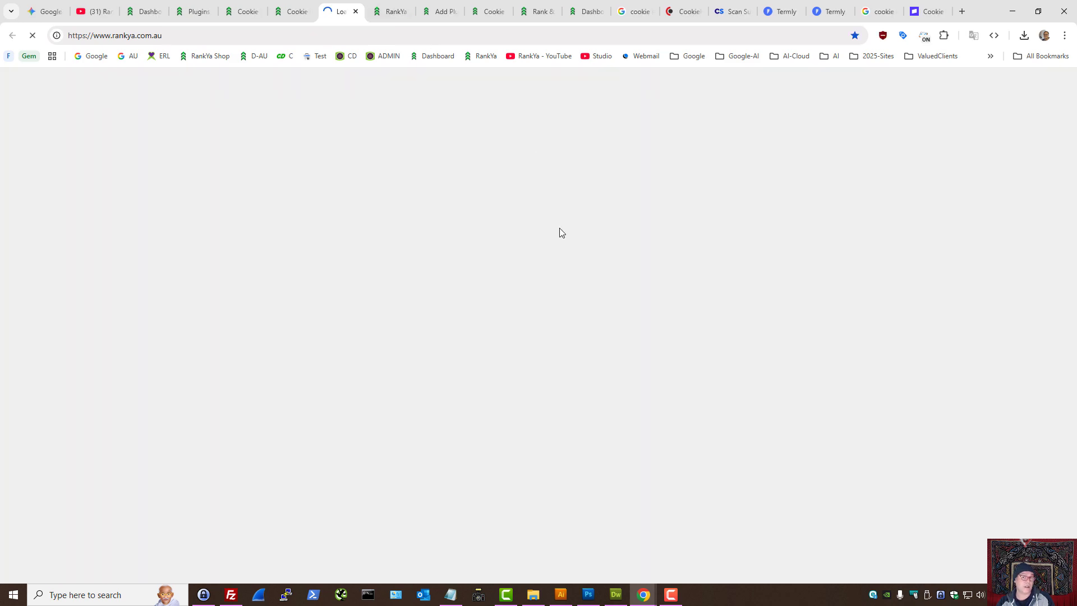
scroll(437, 345, "down", 6)
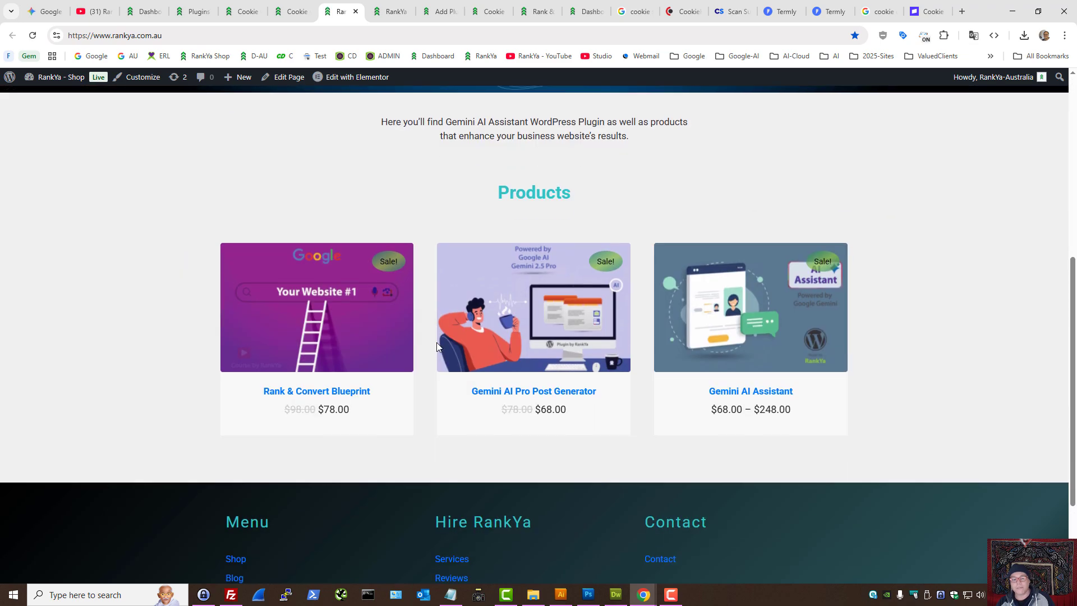
left_click(342, 255)
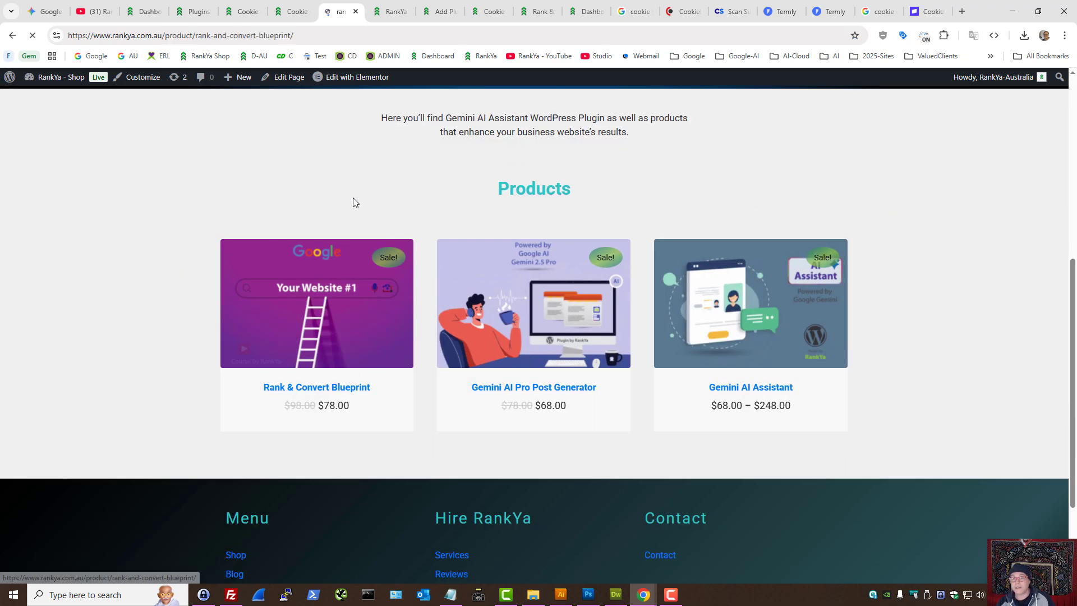
triple_click(585, 226)
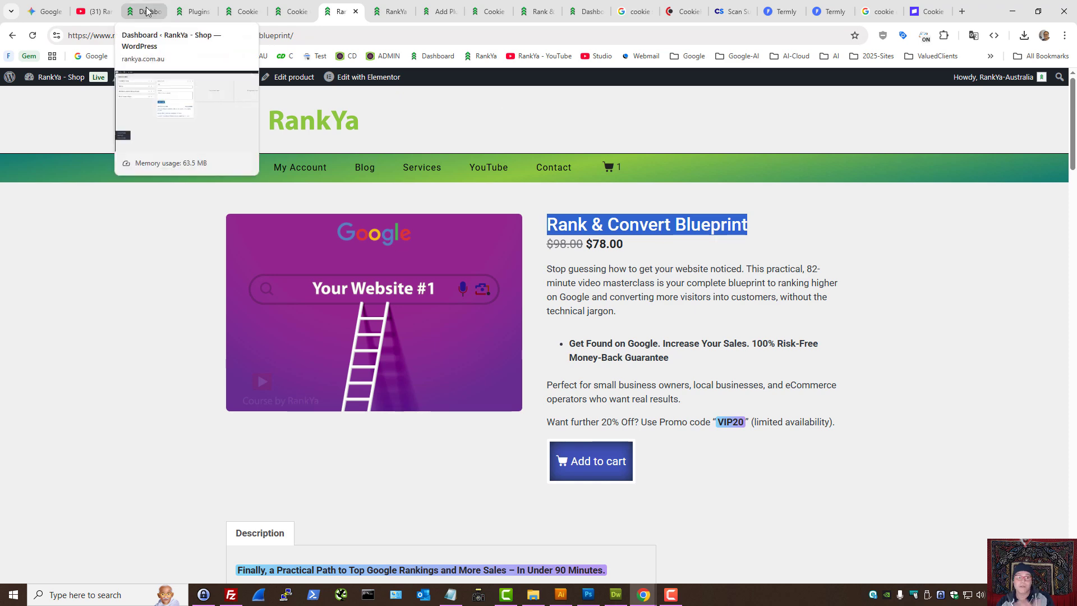
left_click(95, 11)
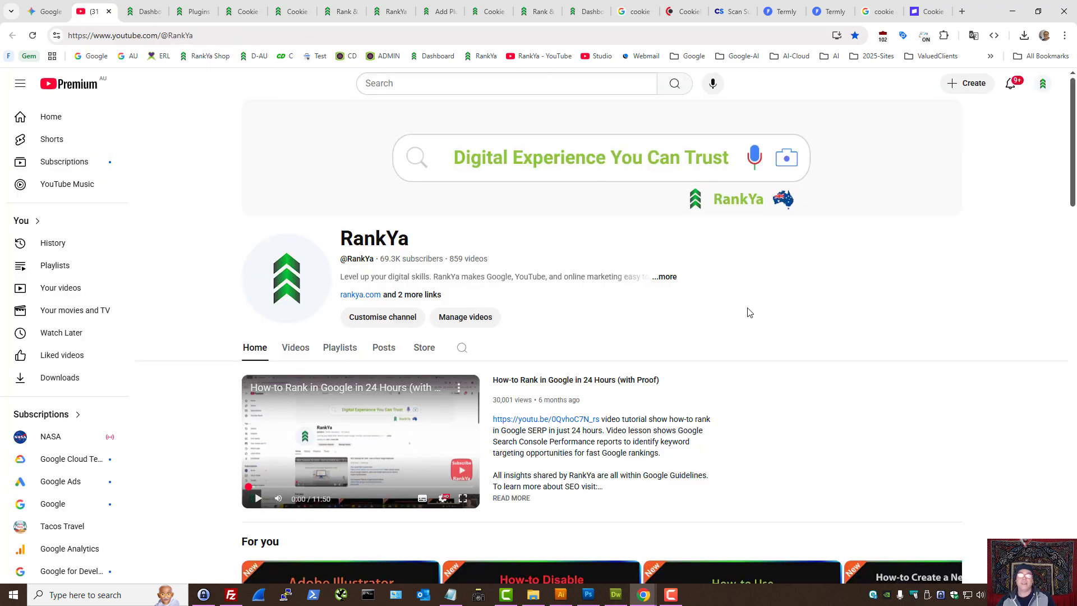